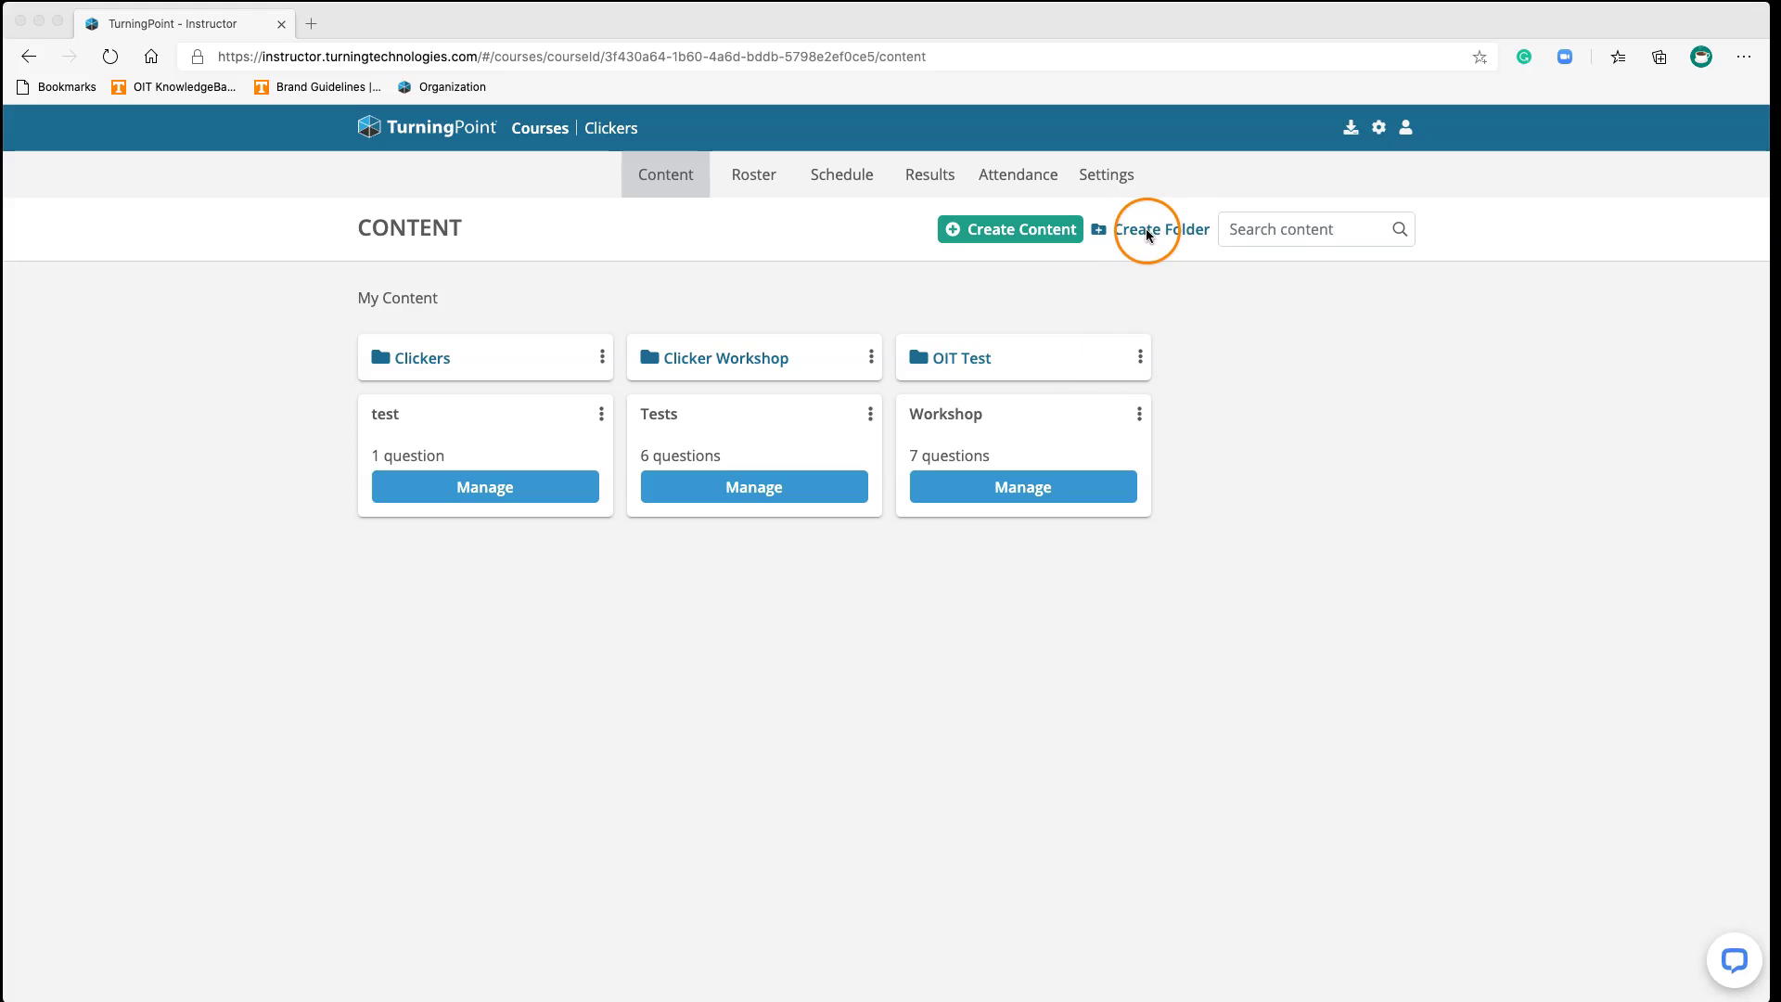
# - Create a content folder named "Clicker Training"
pyautogui.click(1148, 235)
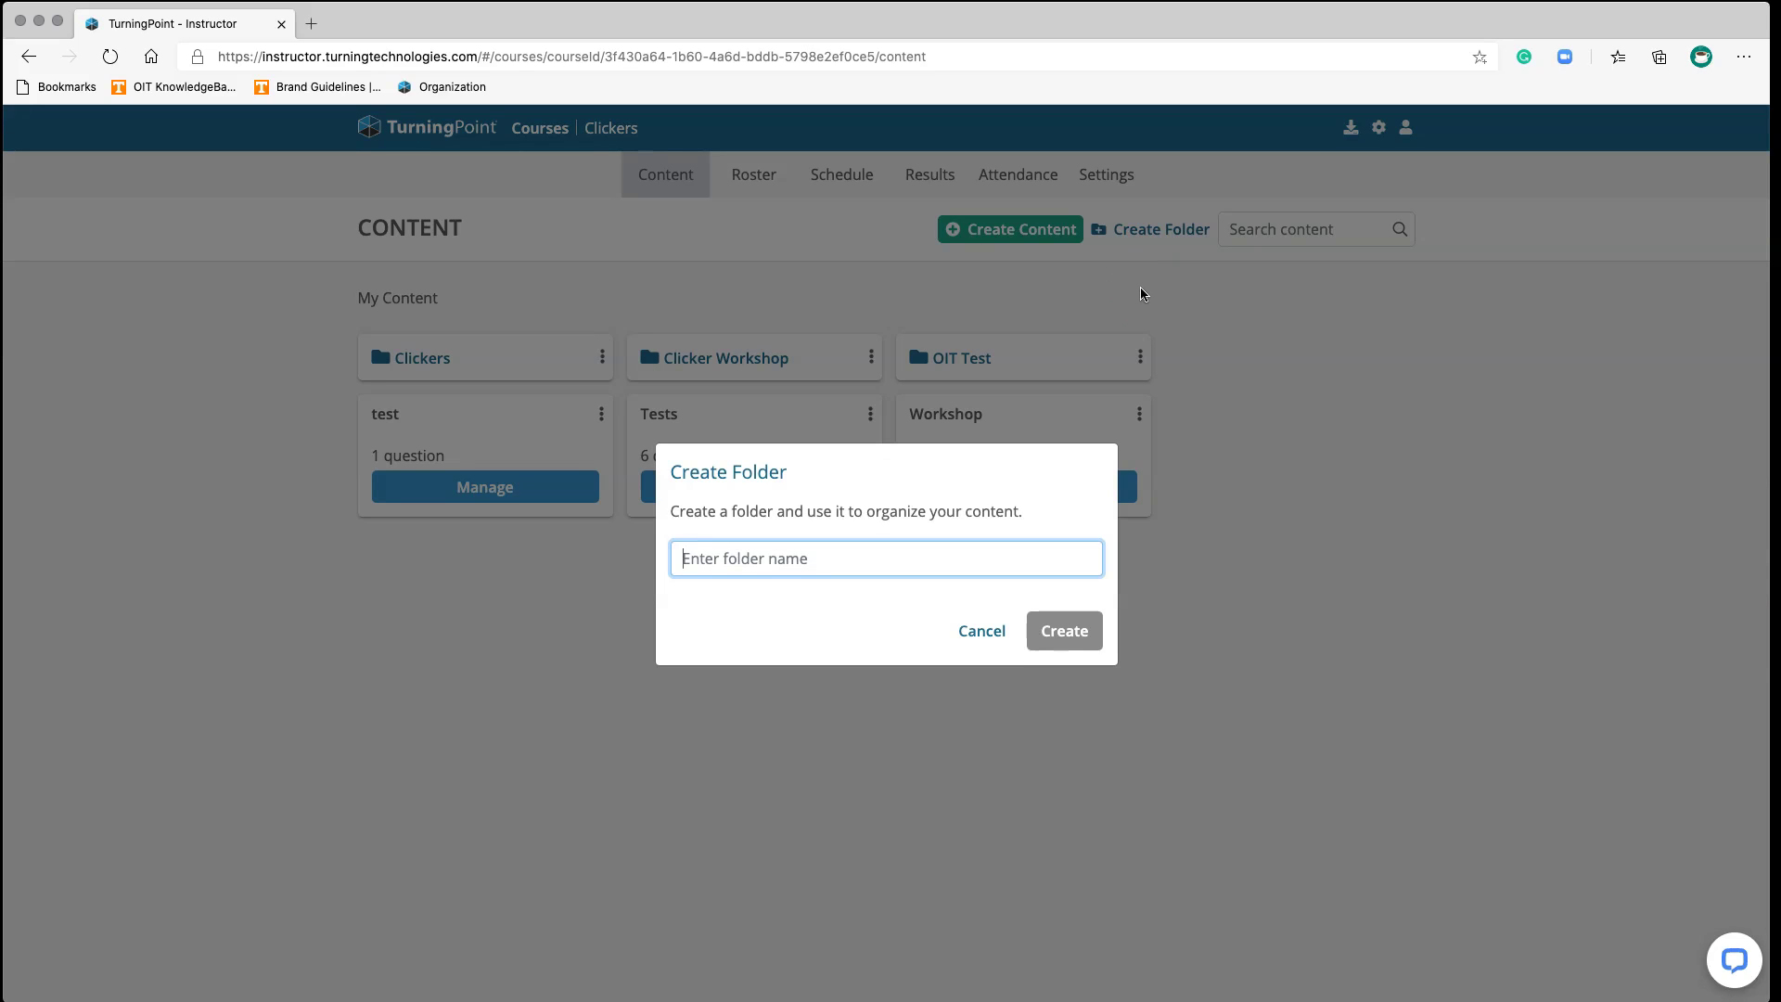
pyautogui.write('Clicker ')
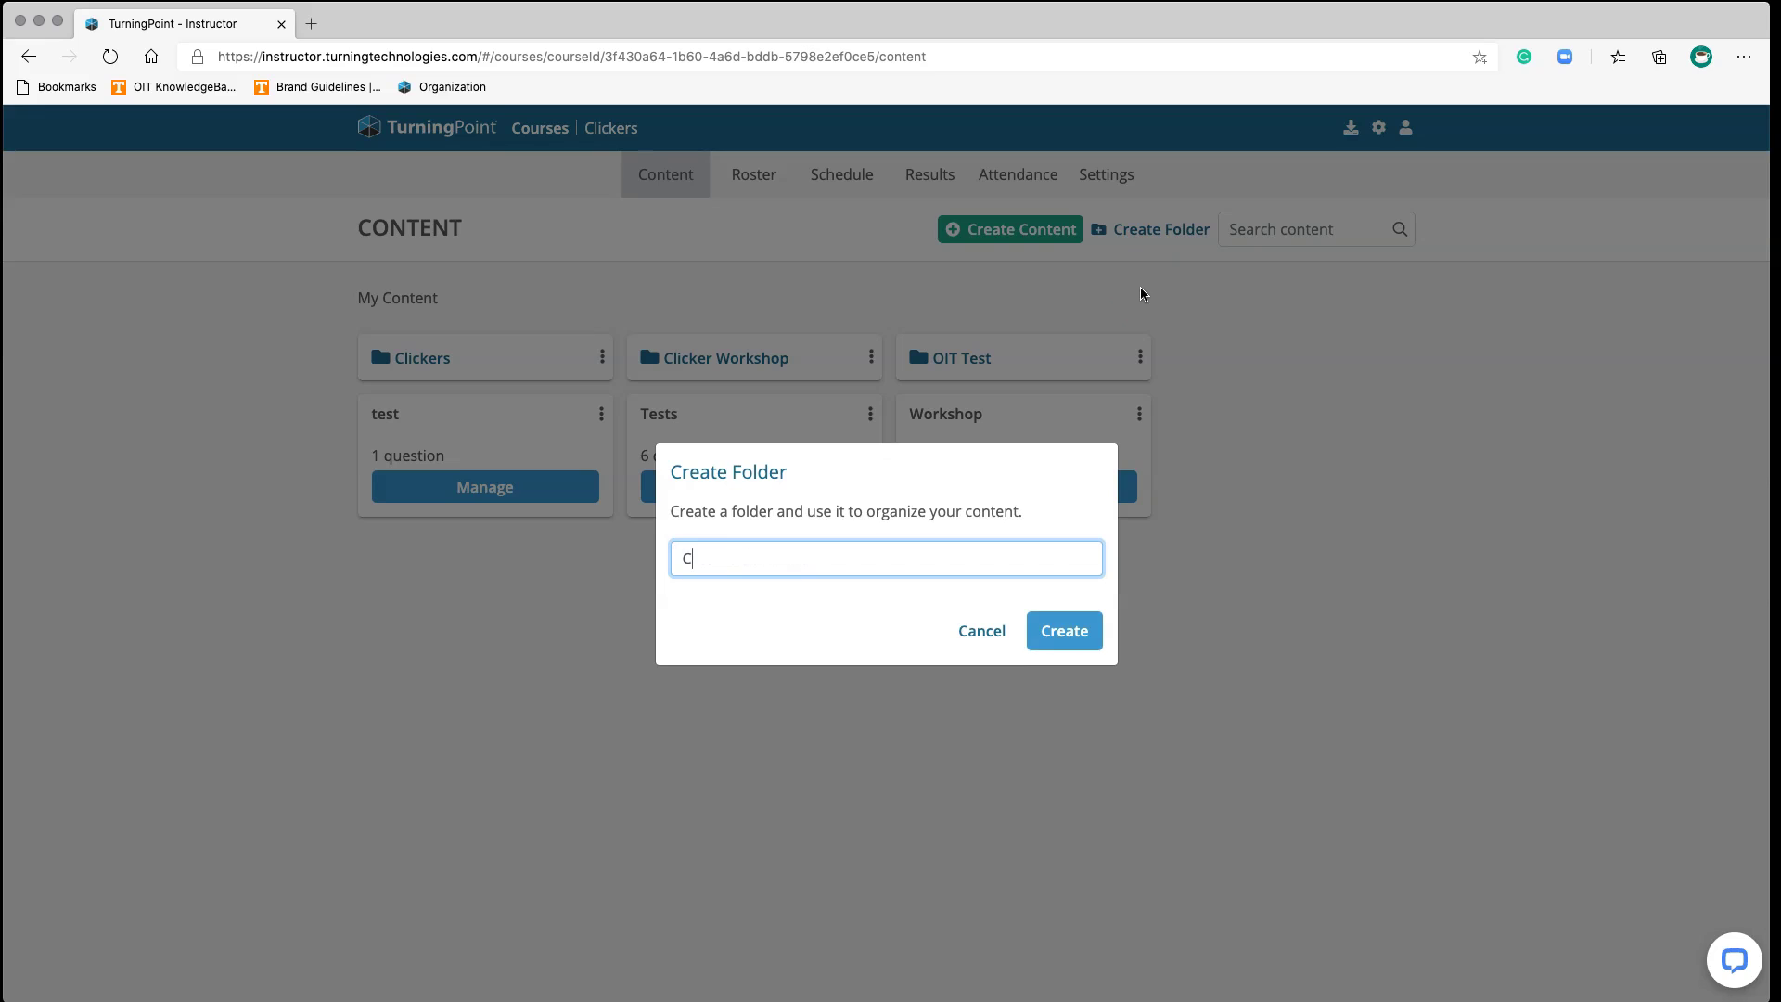
pyautogui.write('Traing')
pyautogui.press('BackSpace')
pyautogui.write('ing')
pyautogui.click(1072, 624)
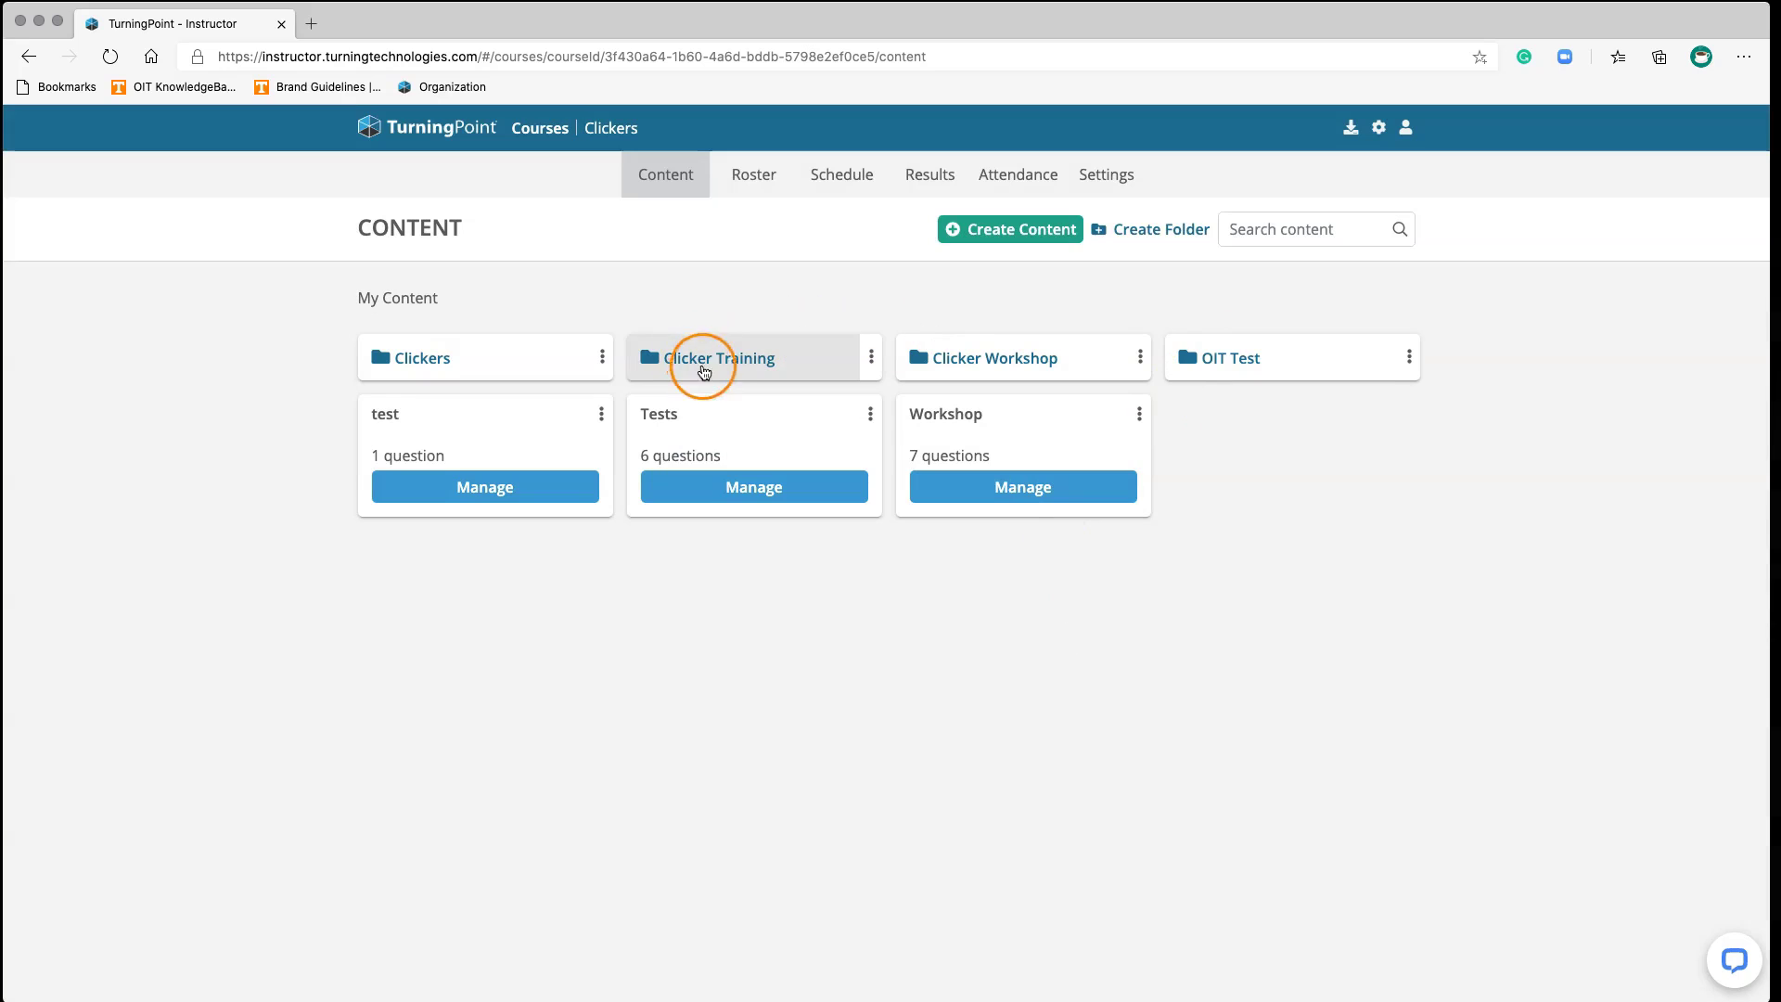
# - Create a content item named "Test 1" inside the Clicker Training folder
pyautogui.click(715, 359)
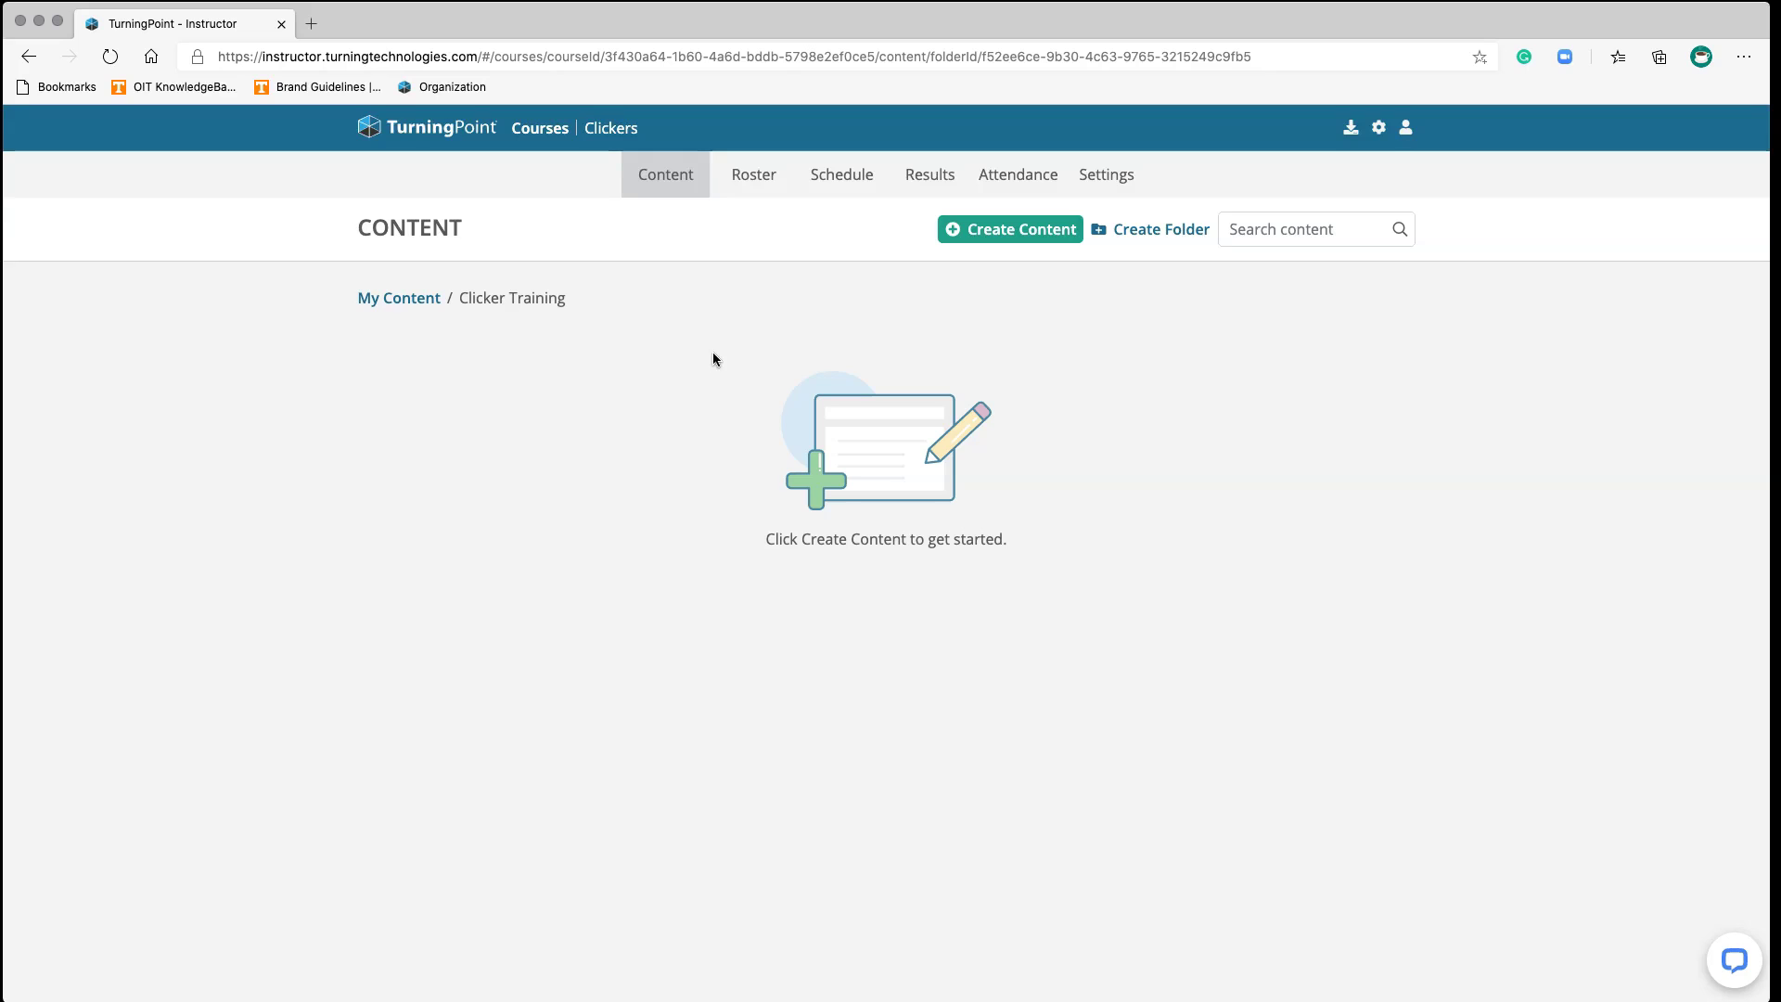
pyautogui.click(1018, 233)
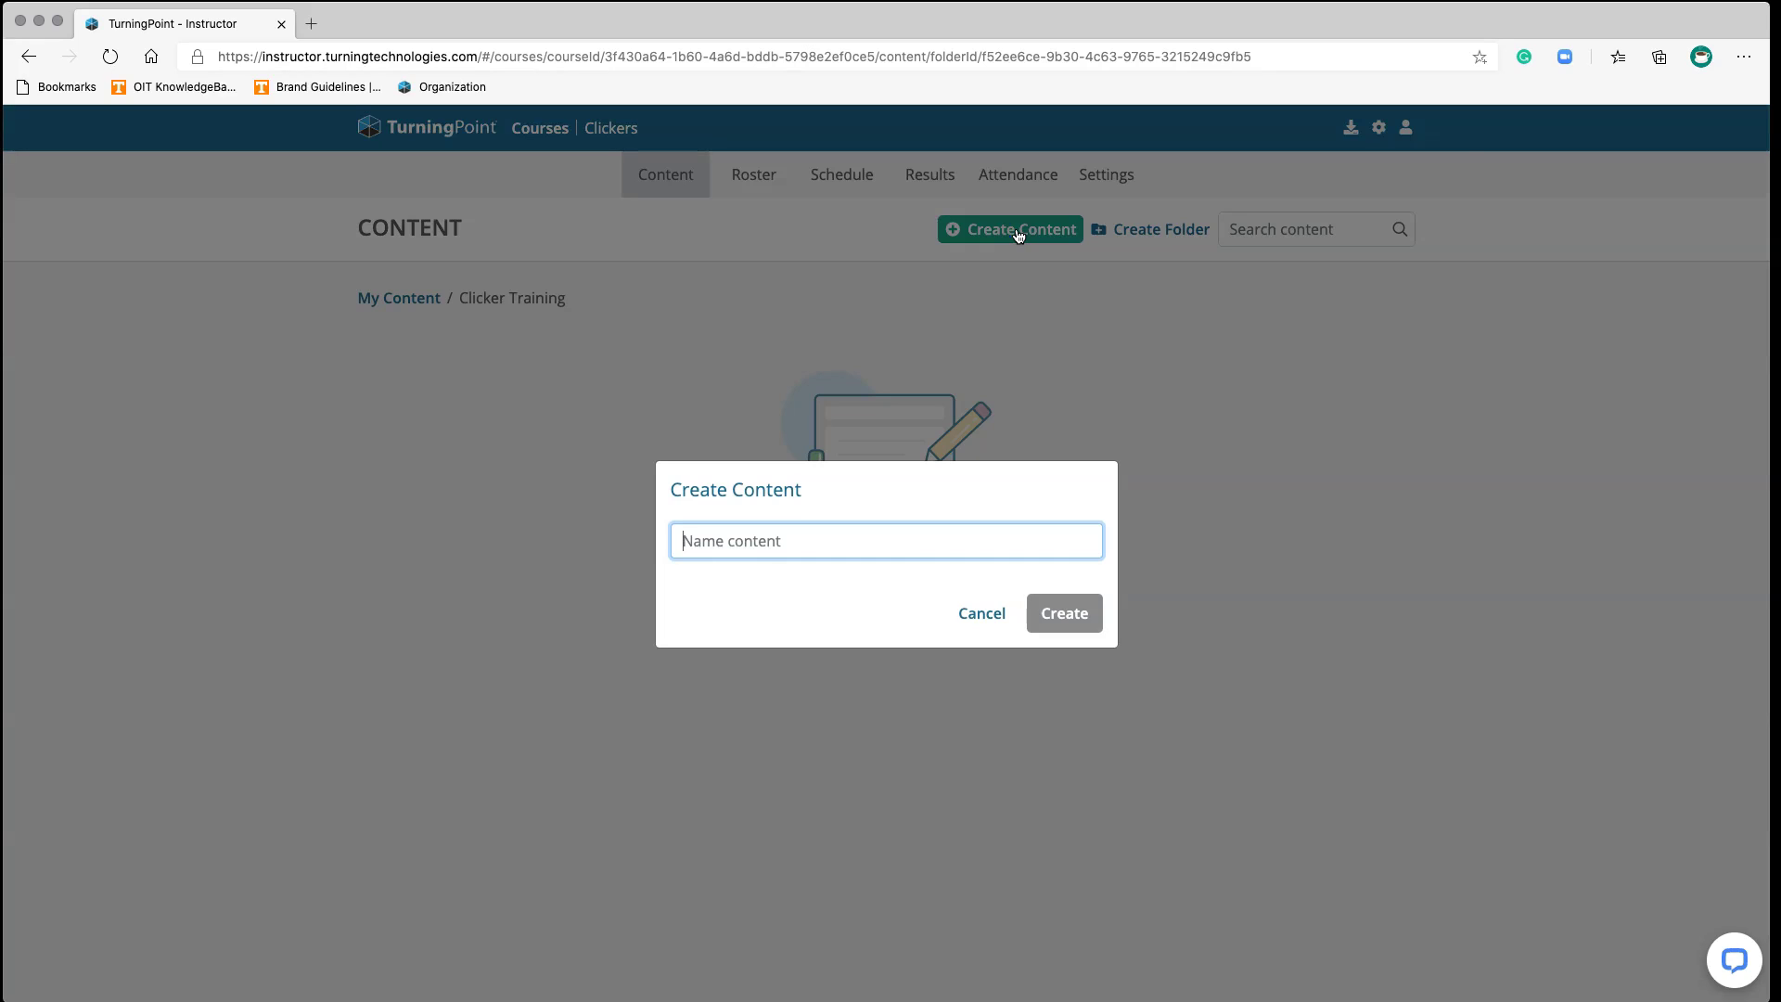
pyautogui.write('Test 1')
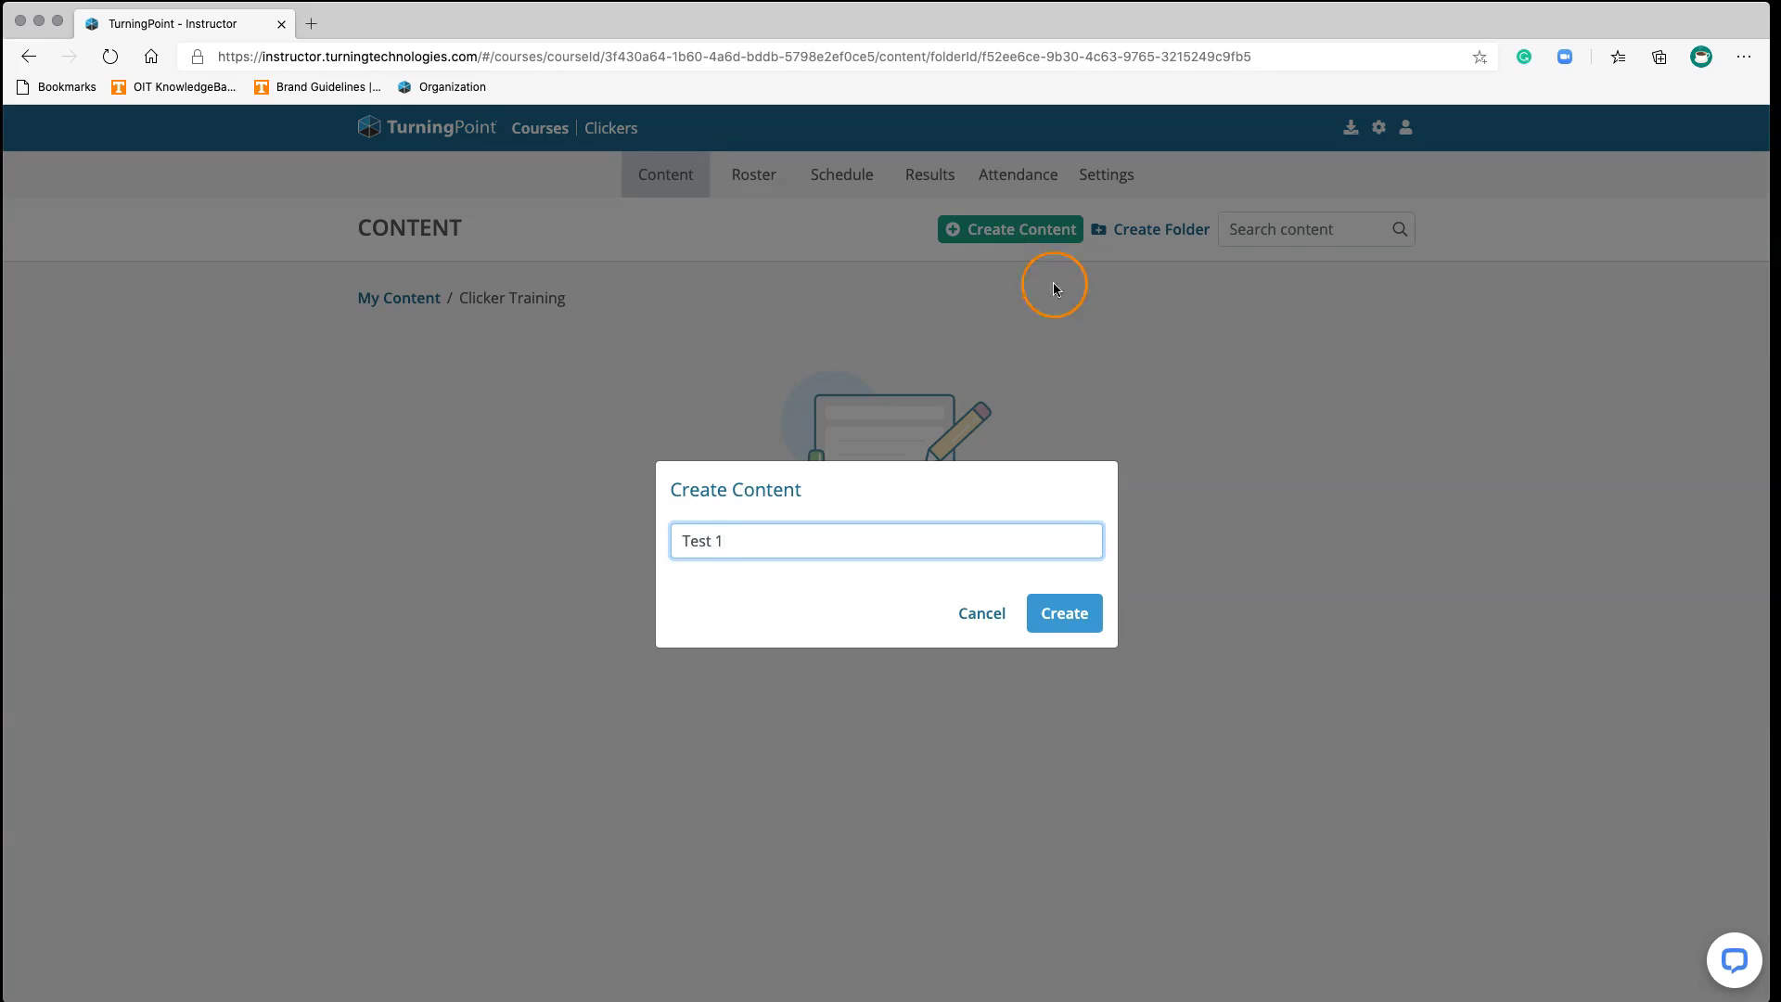
pyautogui.click(1061, 617)
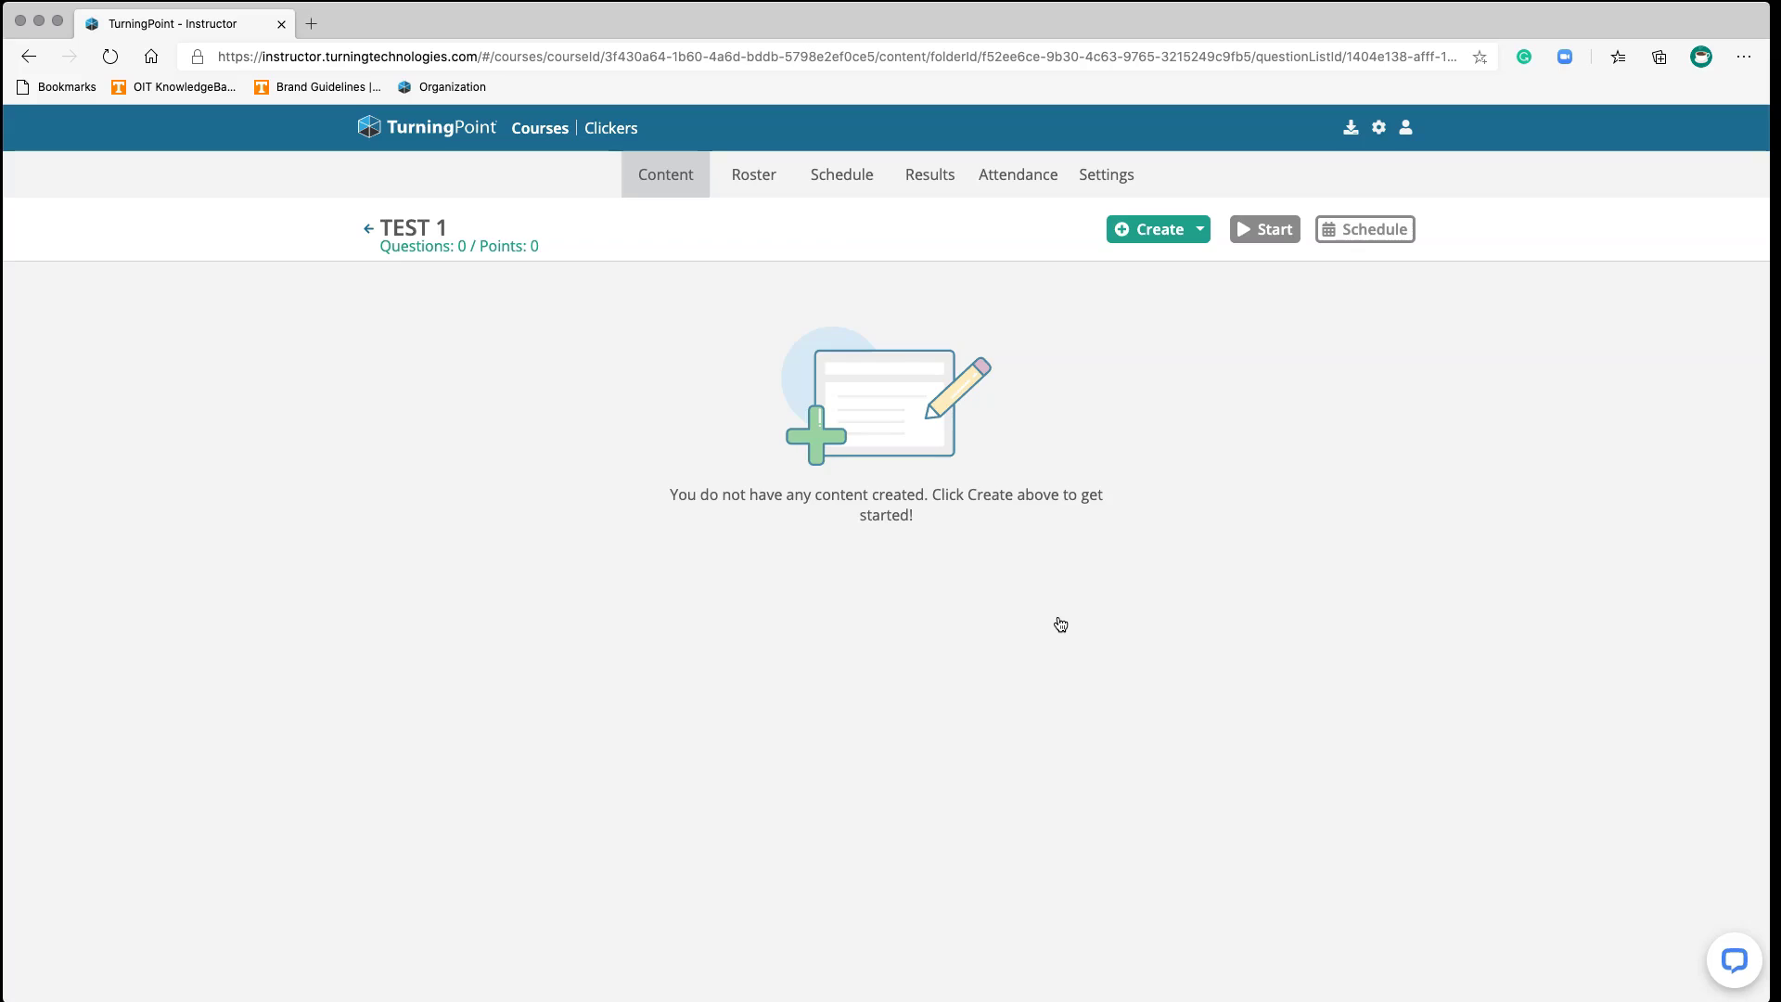
# - Add a multiple choice question to Test 1 with the text "How will you use TurningPoint in your course?"
pyautogui.click(1180, 237)
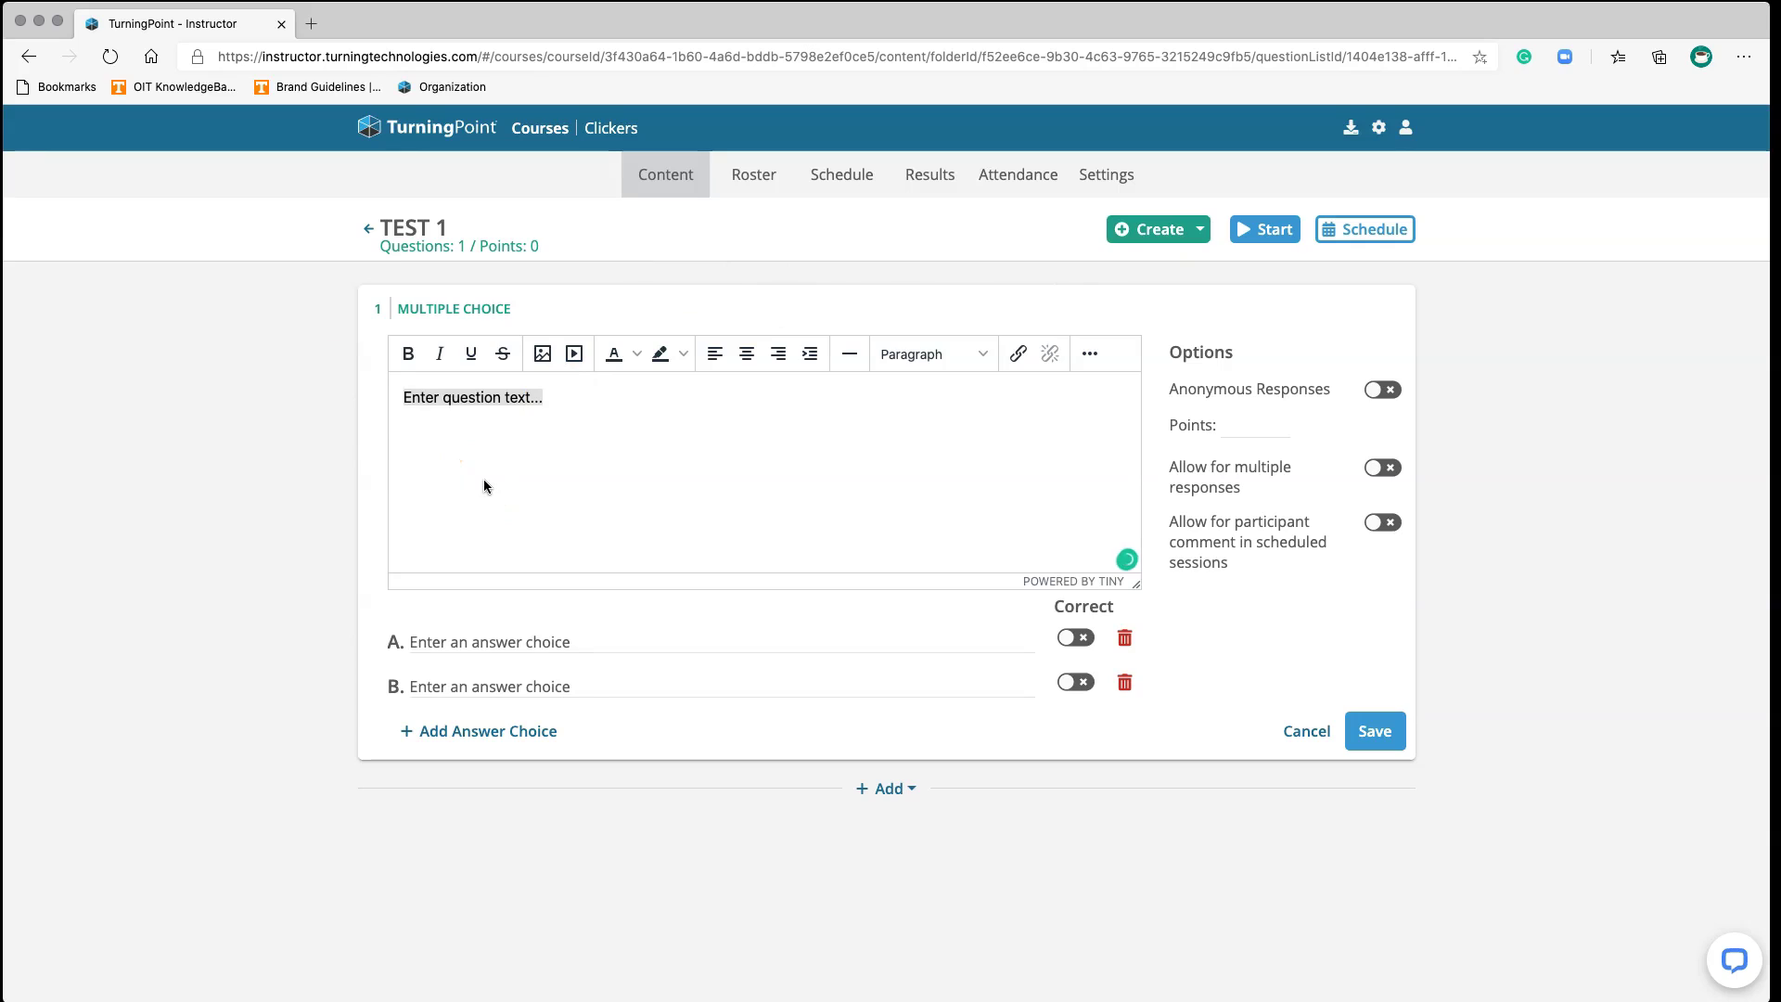
pyautogui.click(461, 449)
pyautogui.write('How ')
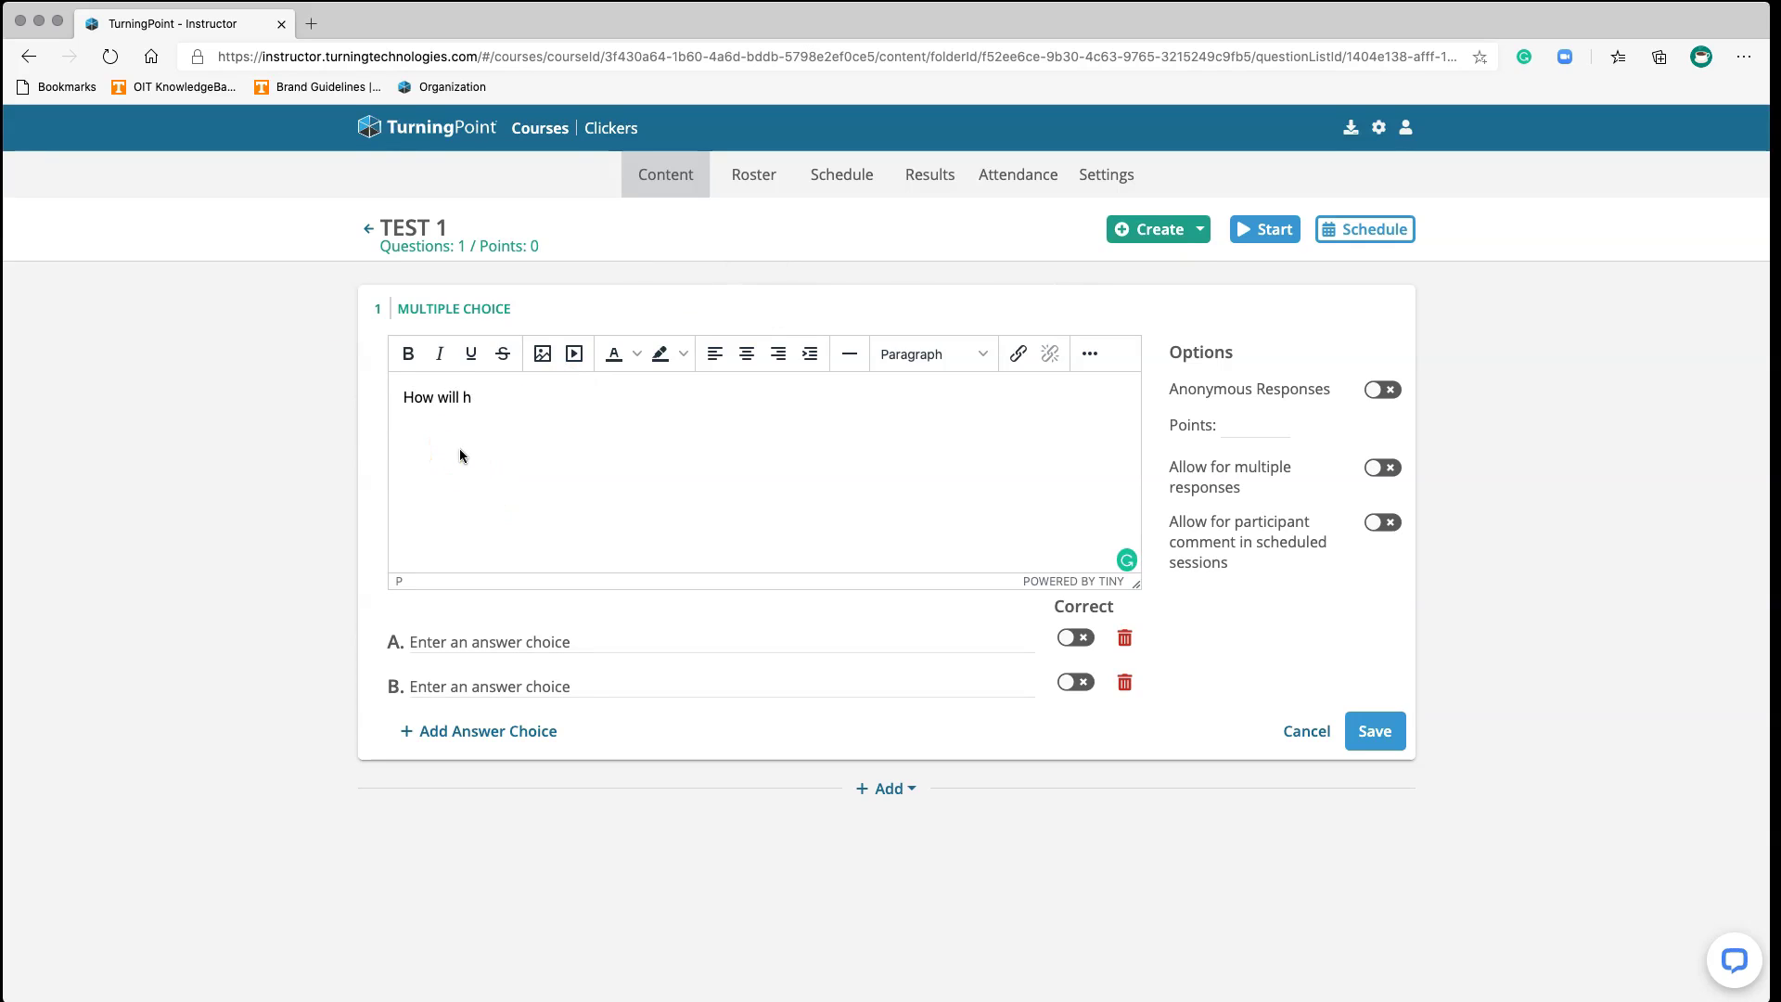
pyautogui.write('will you usi')
pyautogui.press('BackSpace')
pyautogui.write('e TurningPoint in your course?')
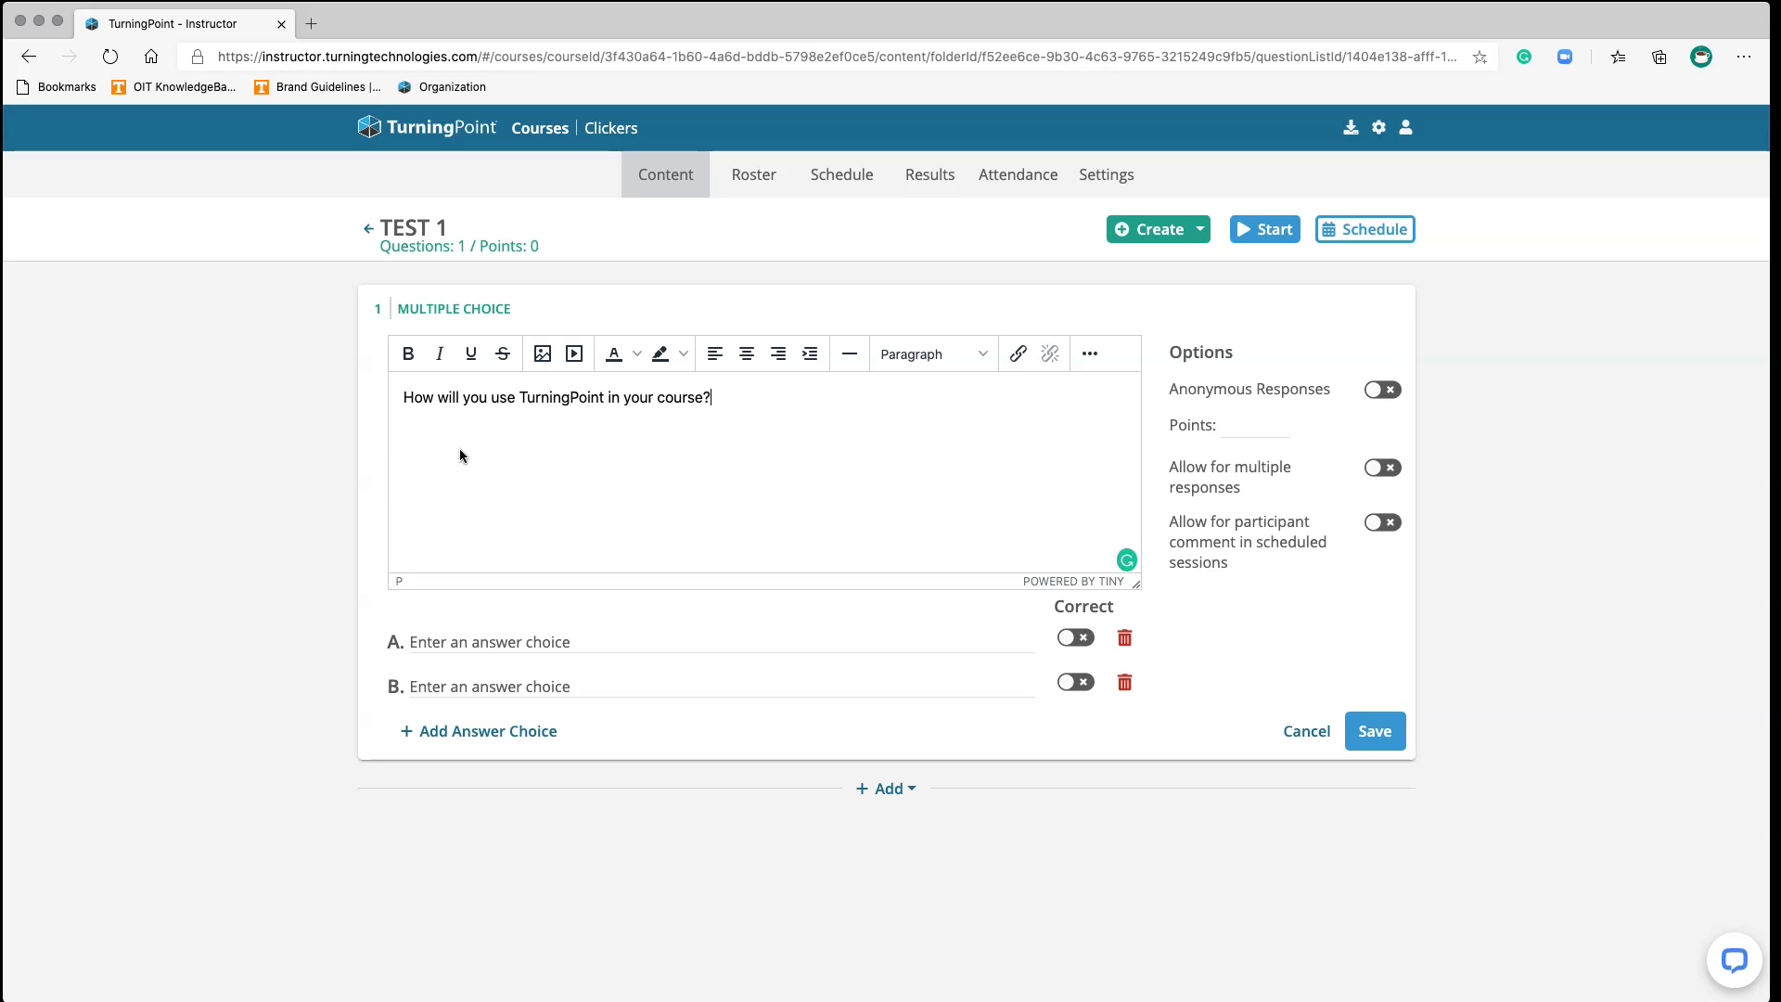
# - Enter "Feedback" as answer choice A and "Basic Polling" as answer choice B
pyautogui.click(462, 652)
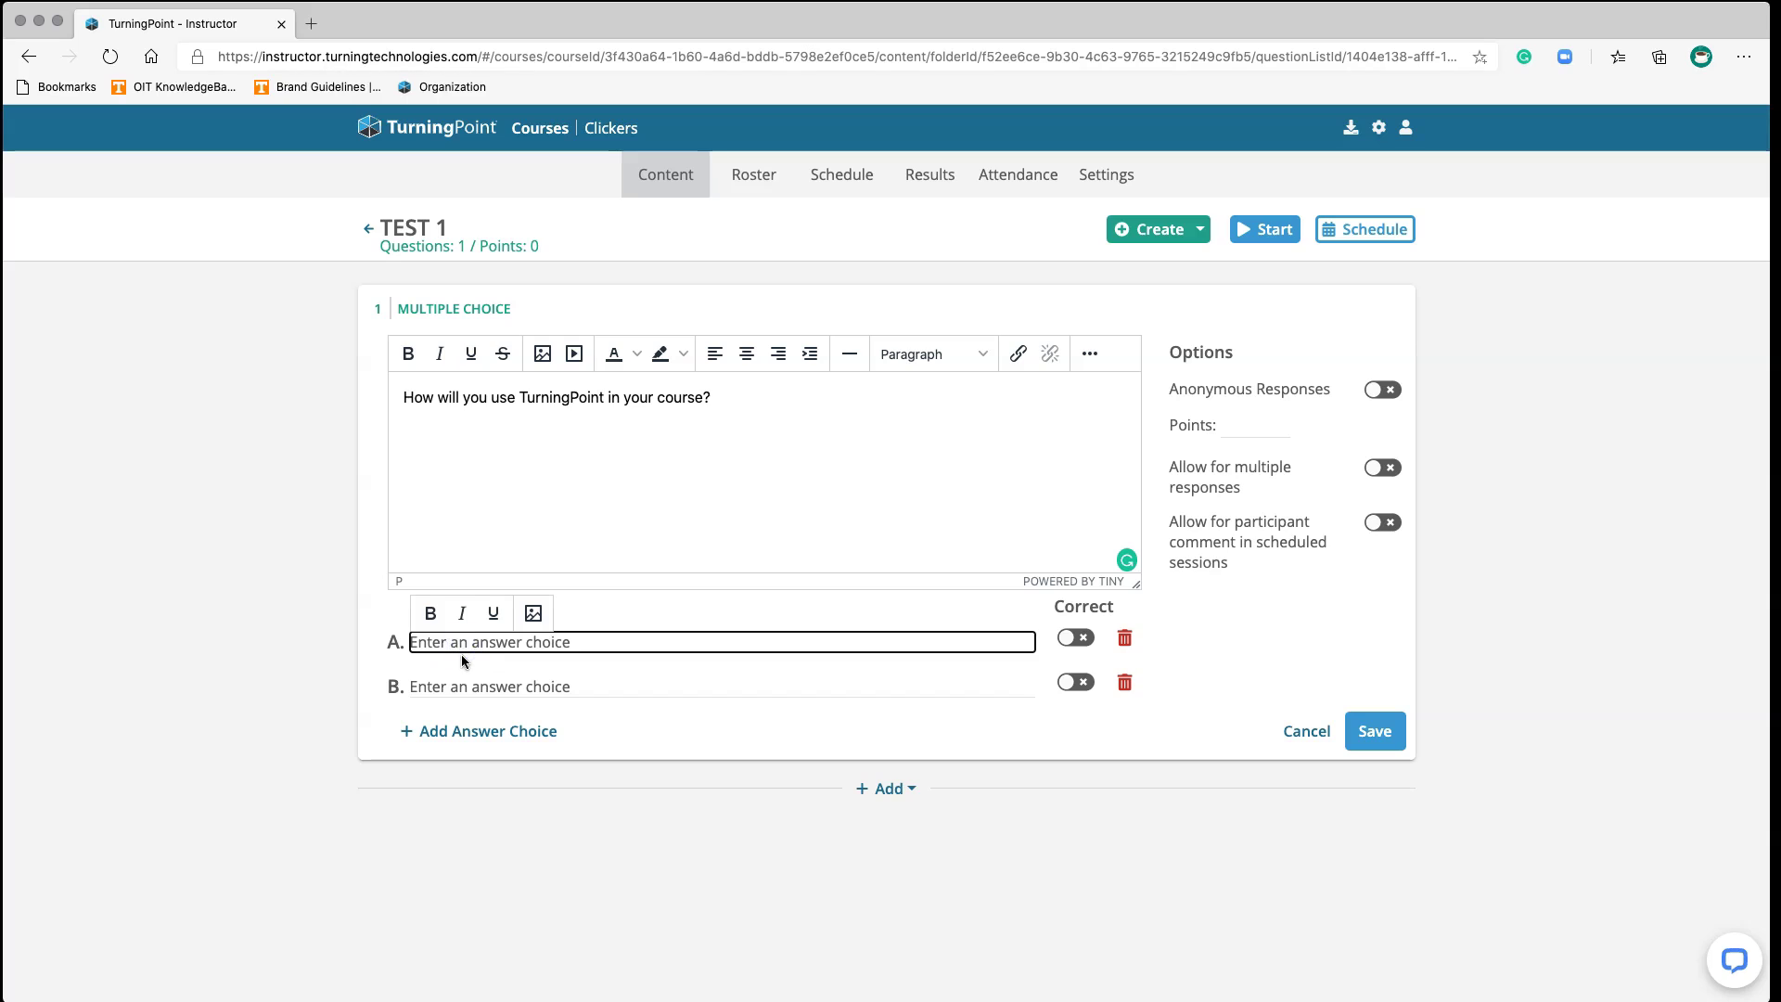
pyautogui.click(507, 642)
pyautogui.moveTo(507, 642); pyautogui.dragTo(400, 640)
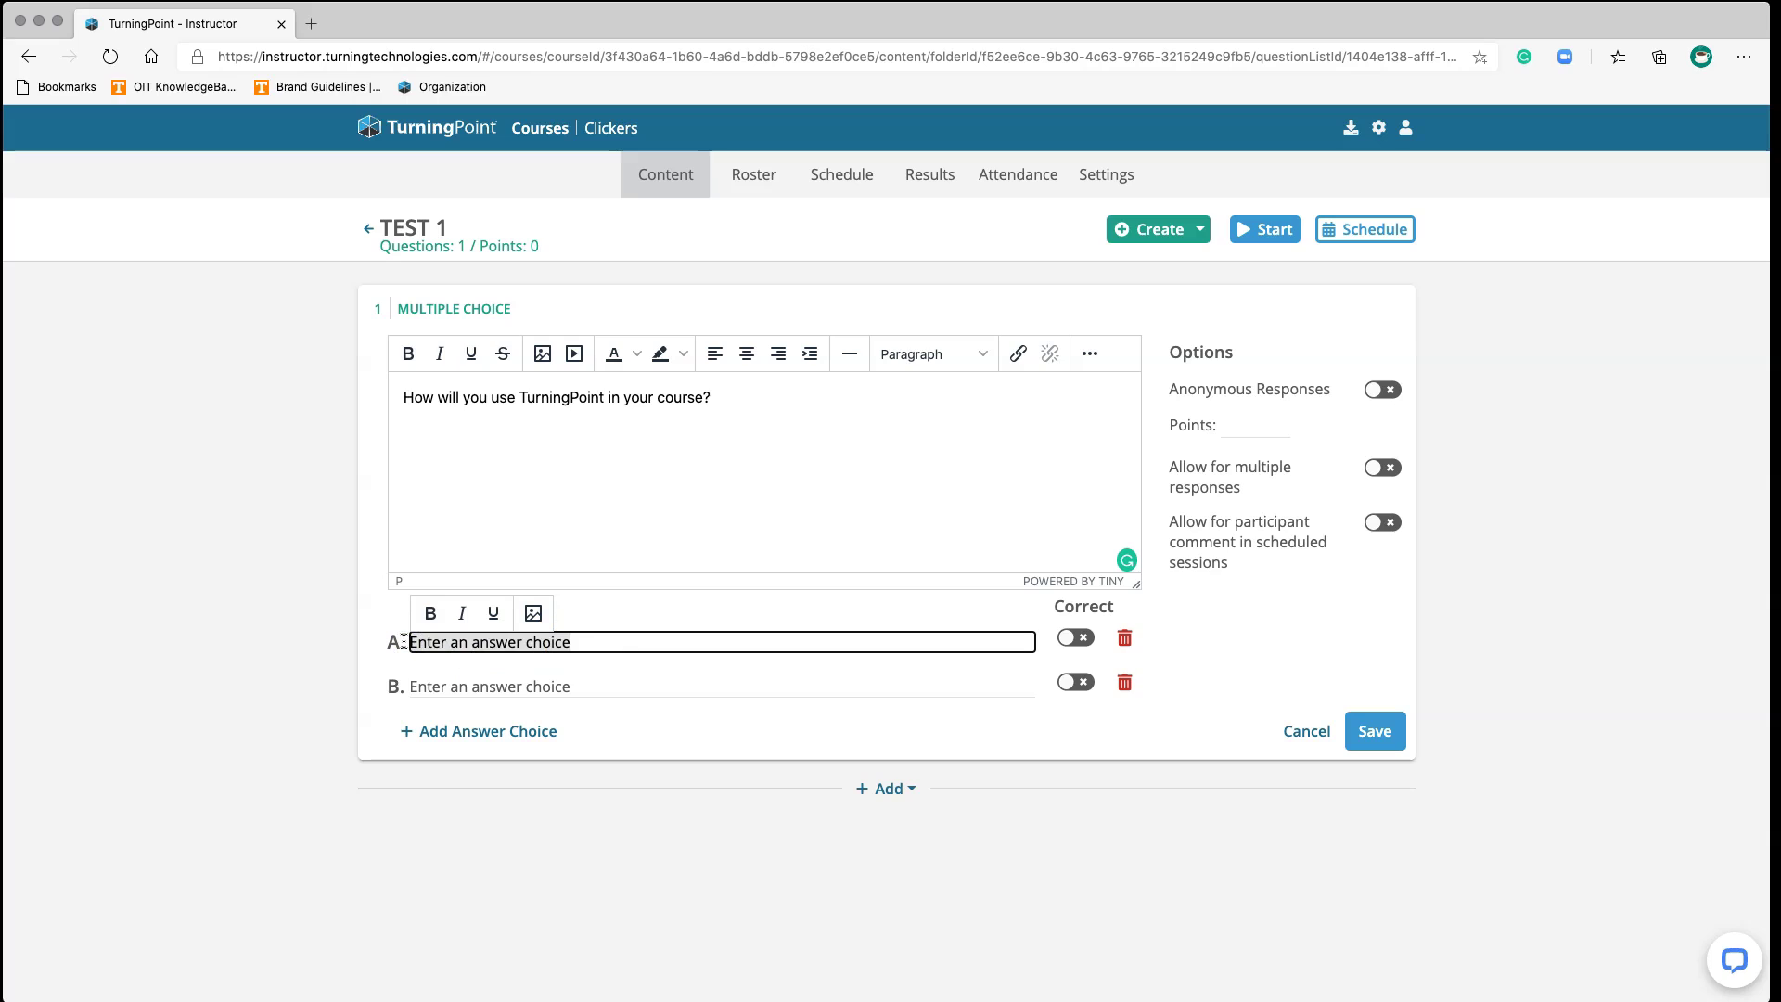
pyautogui.write('Feedback')
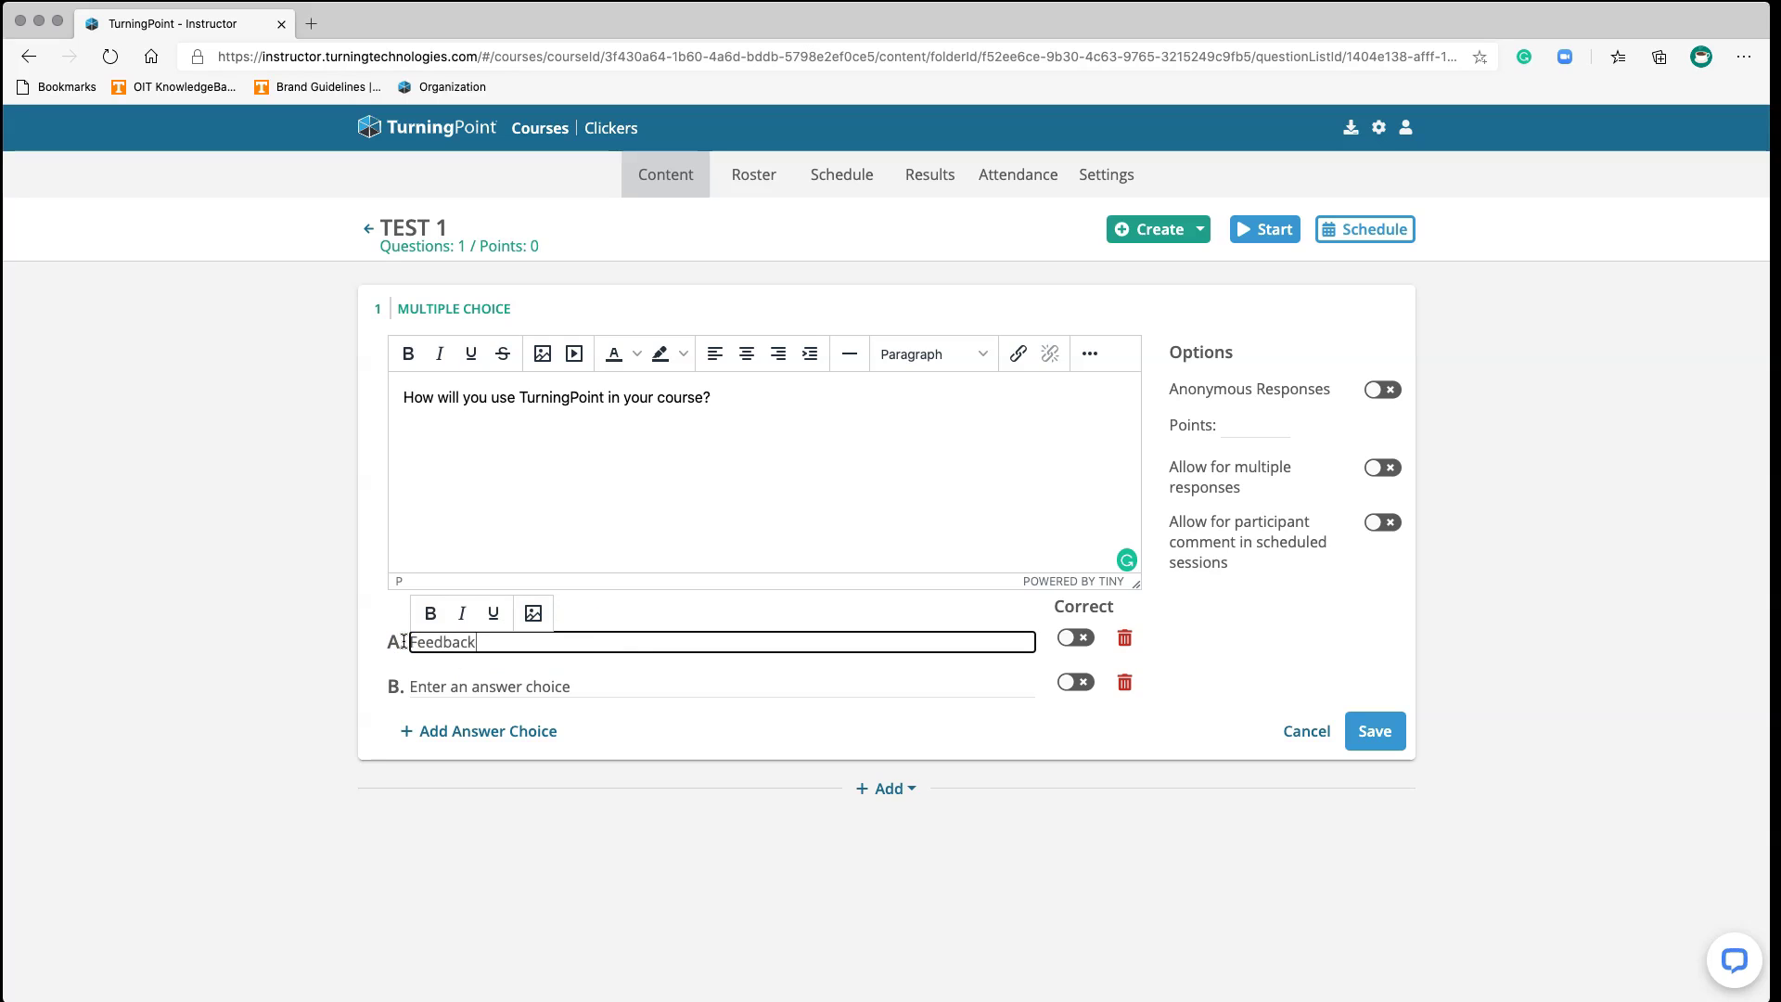
pyautogui.click(449, 680)
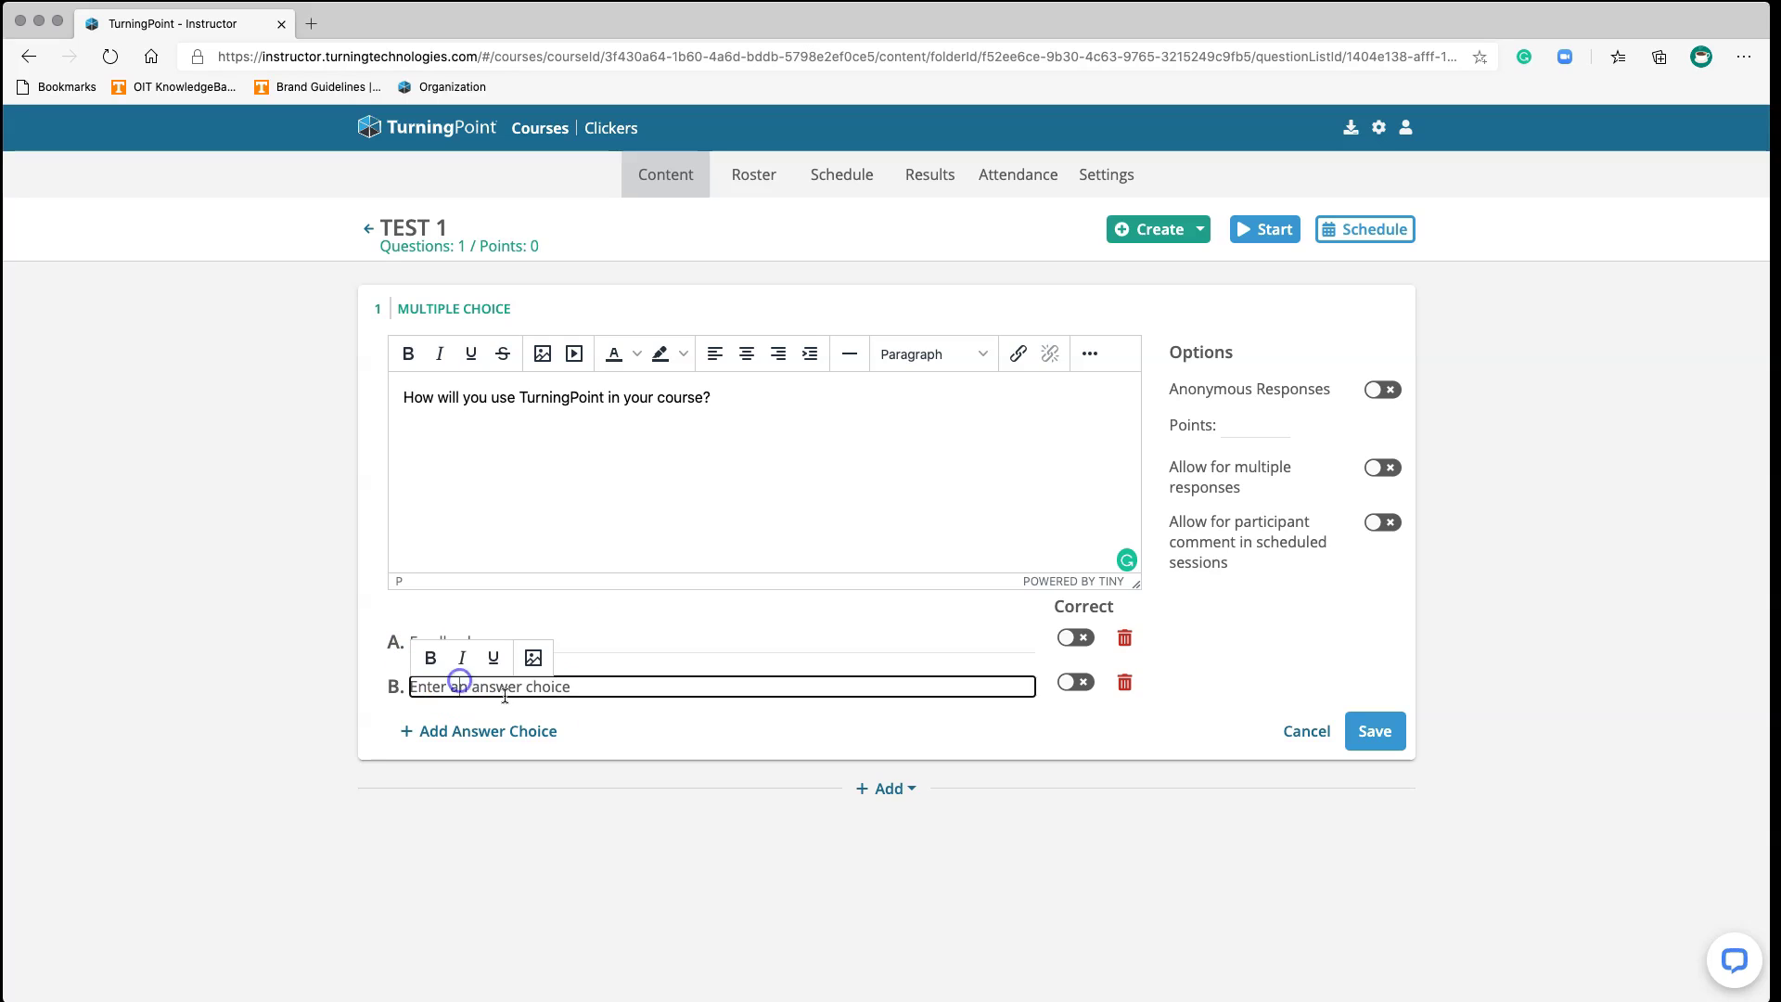
pyautogui.moveTo(585, 687); pyautogui.dragTo(408, 679)
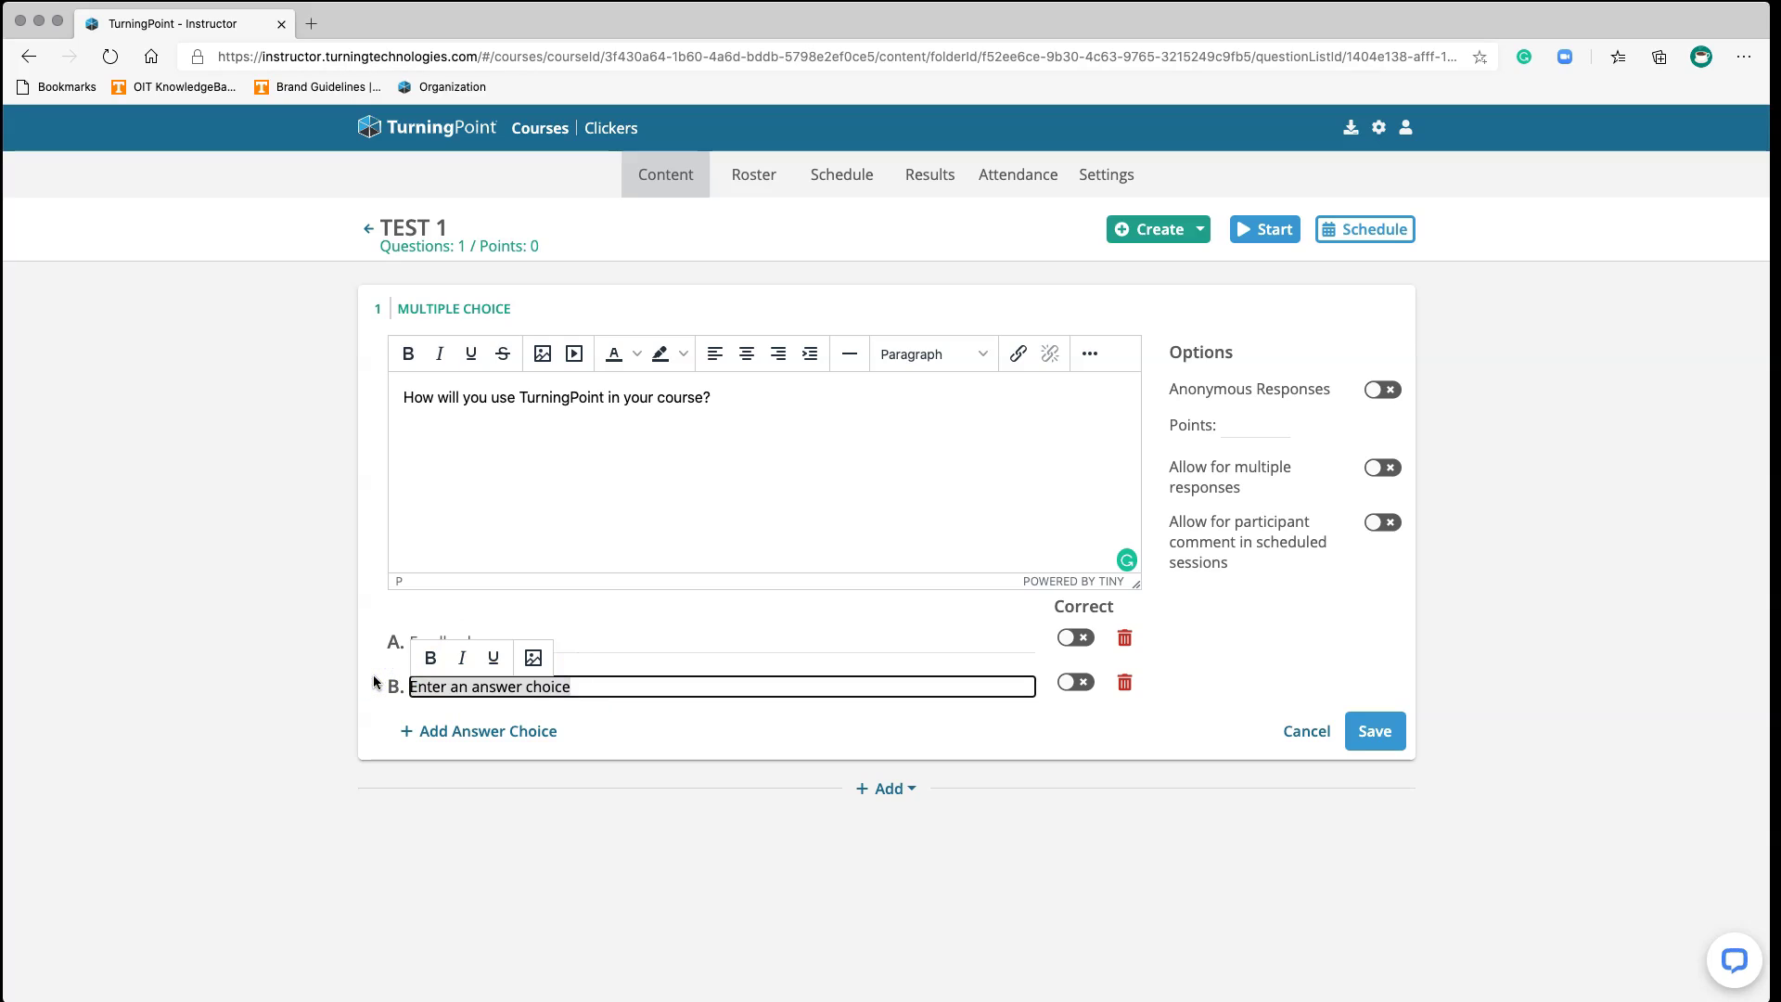
pyautogui.write('Basic ')
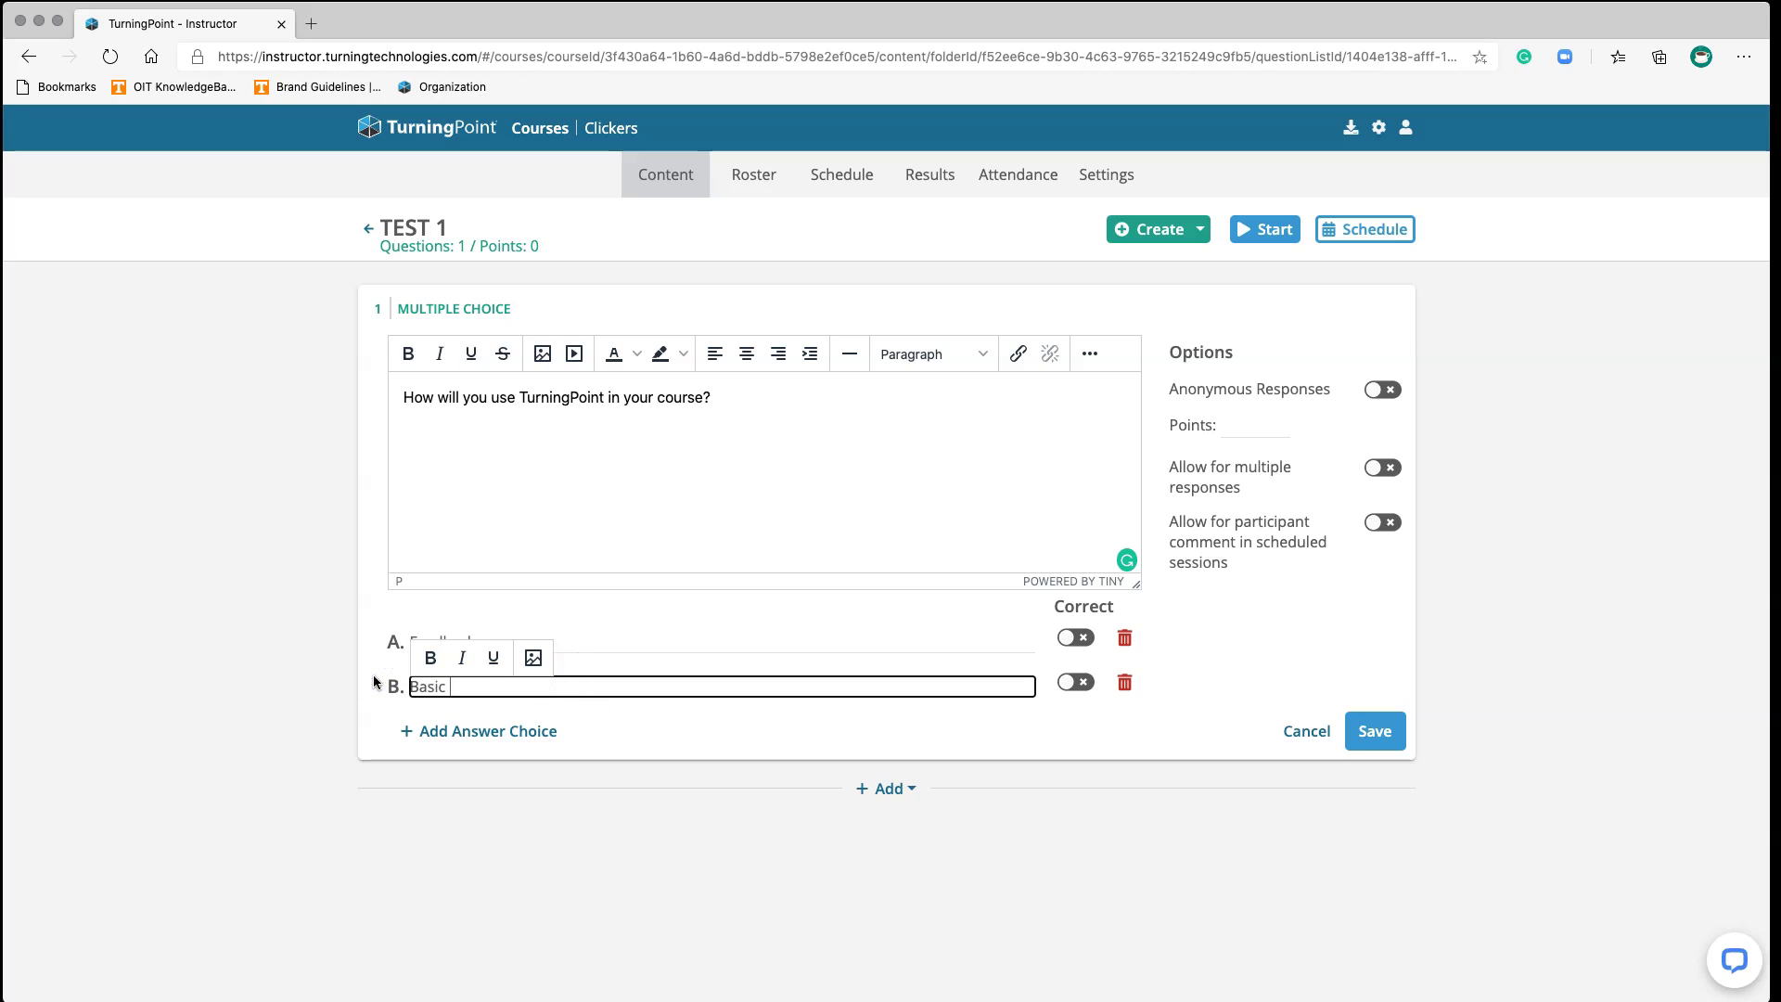
pyautogui.write('Polling')
# - Add a third answer choice, C, with the text "Quizing"
pyautogui.click(425, 730)
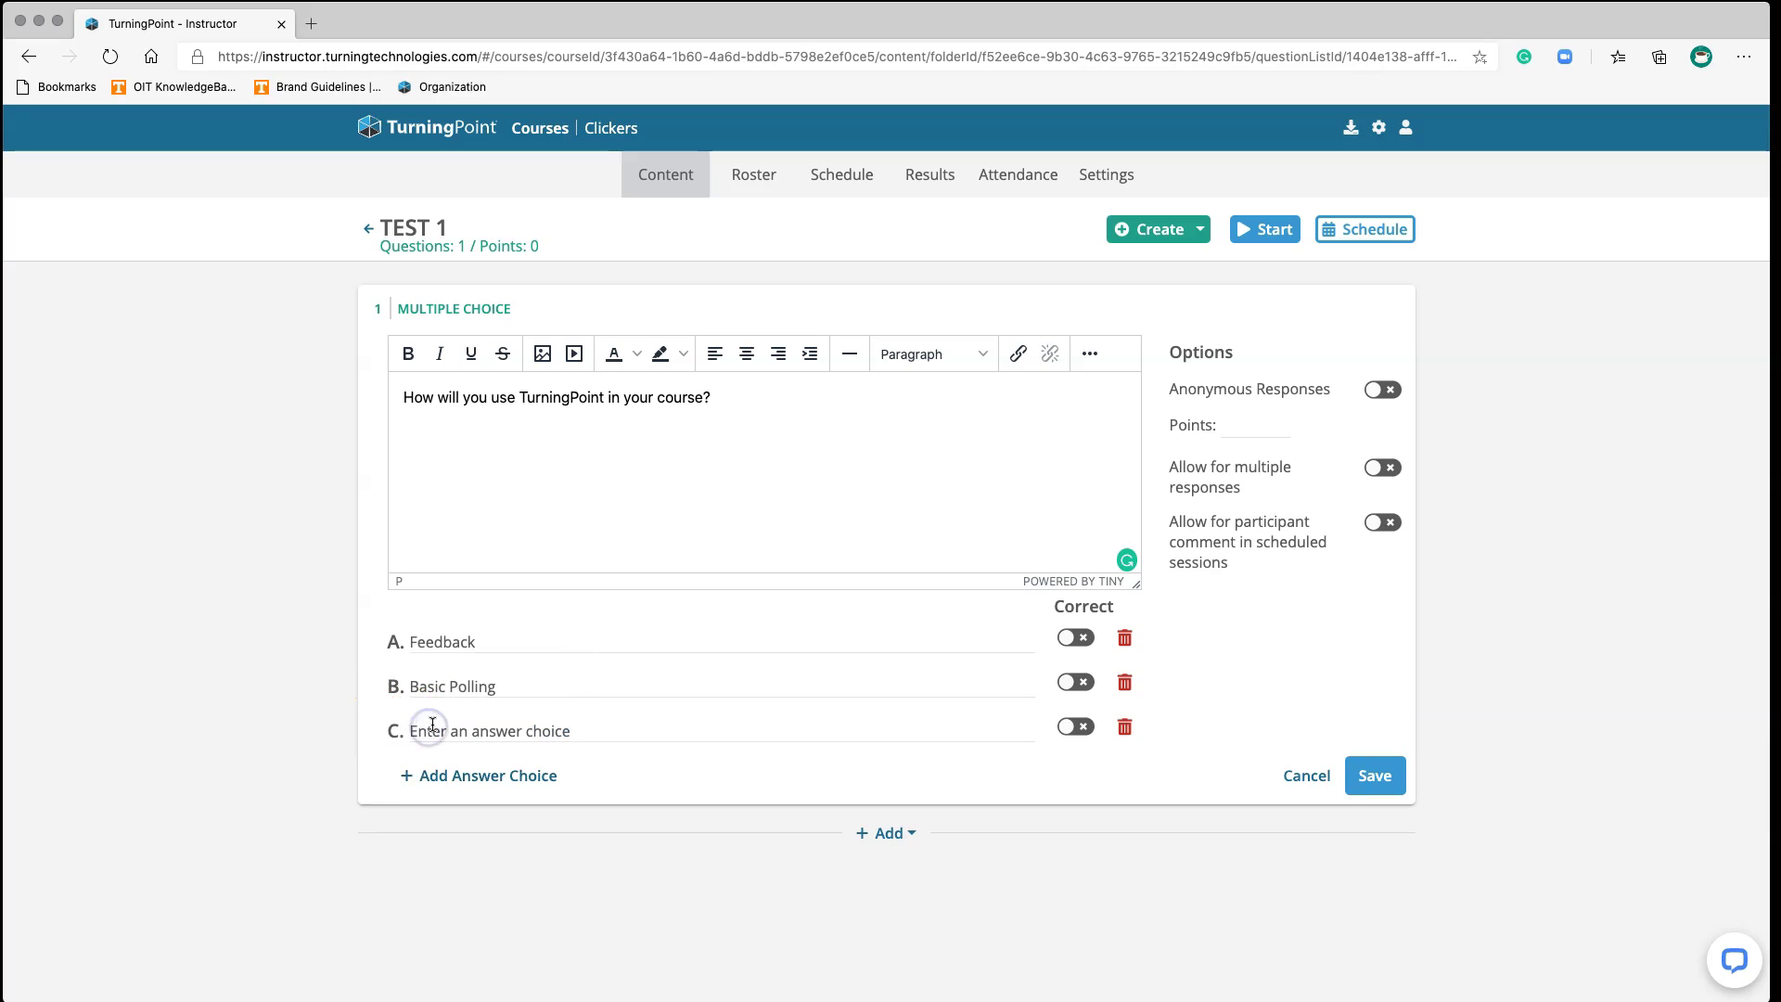
pyautogui.click(430, 730)
pyautogui.write('Qu')
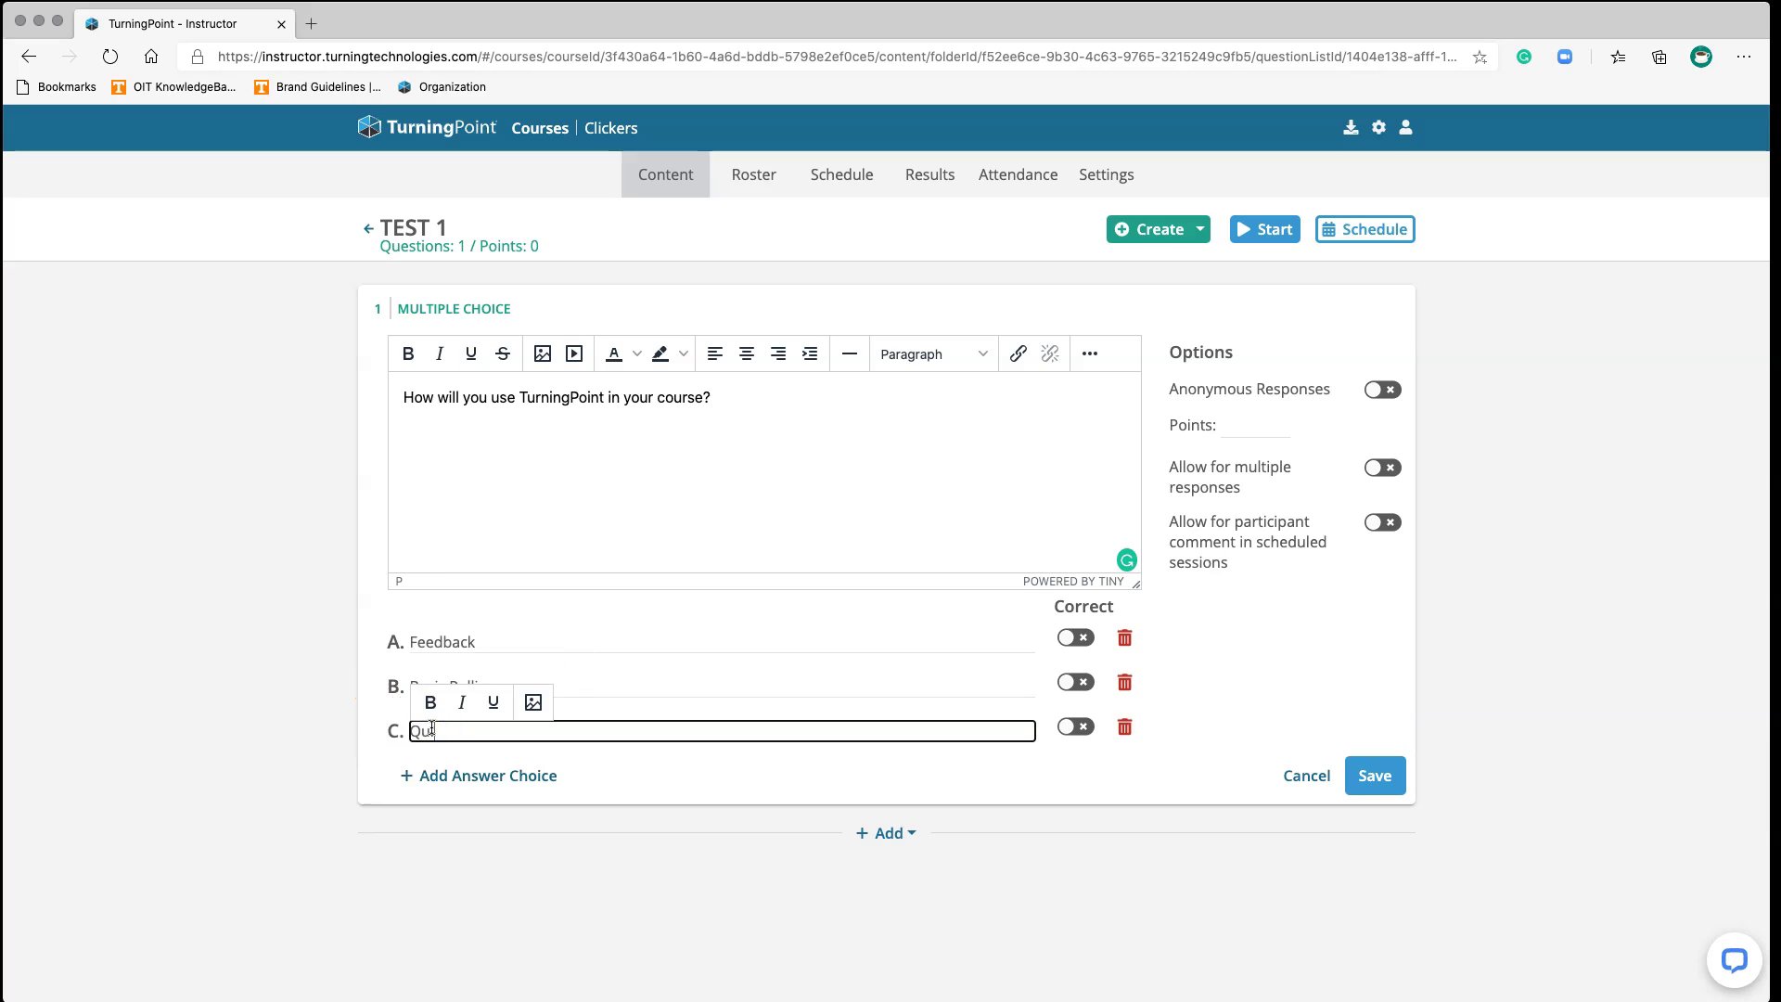
pyautogui.write('izing')
pyautogui.click(482, 775)
pyautogui.click(707, 616)
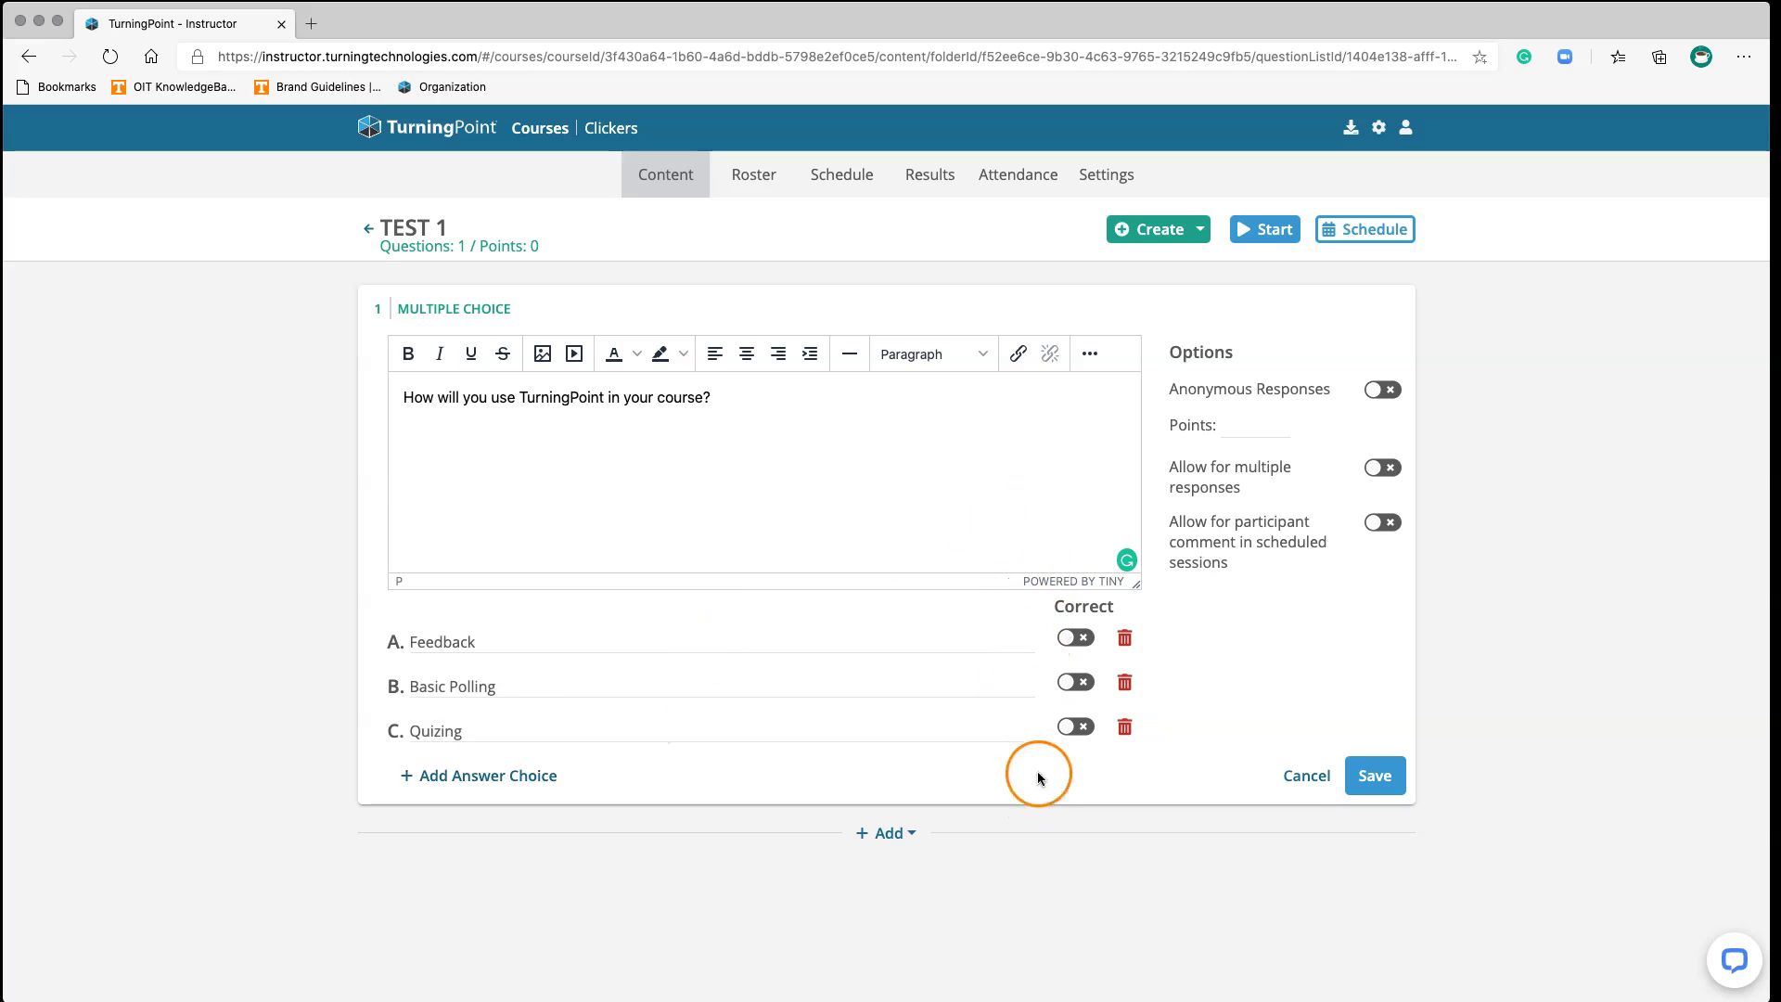
# - Mark all three answer choices, Feedback, Basic Polling and Quizing, as correct
pyautogui.click(1076, 640)
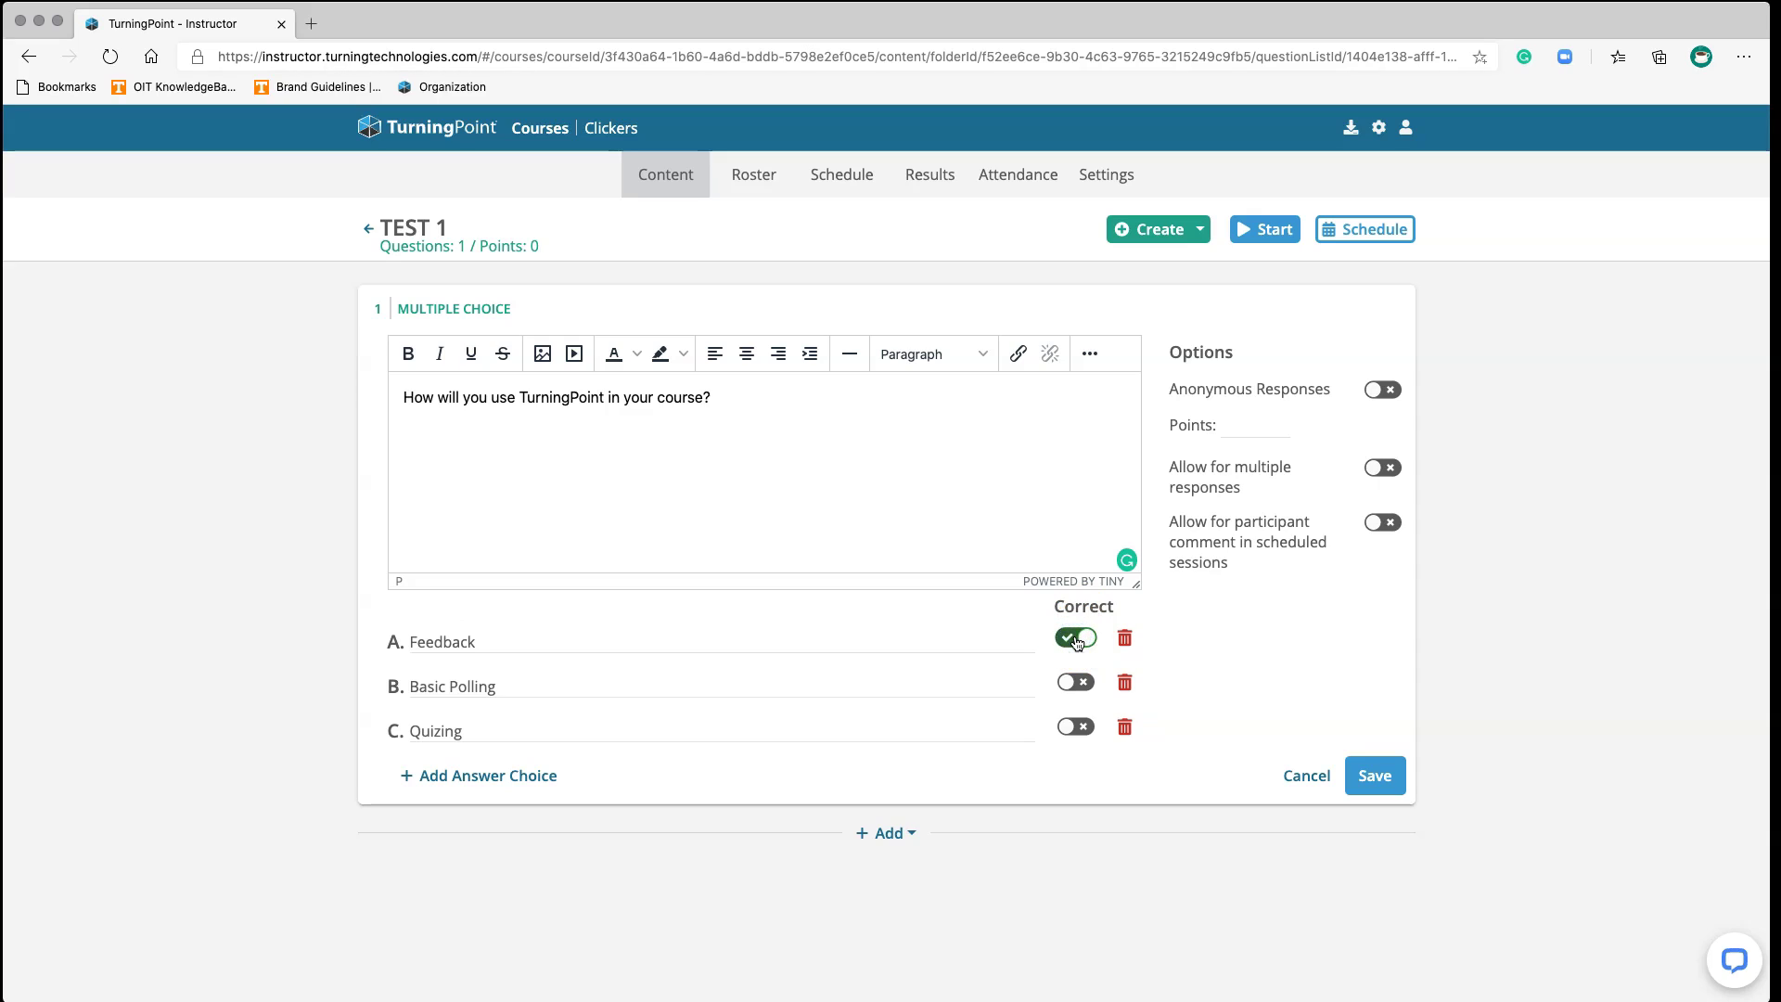
pyautogui.click(1076, 683)
pyautogui.click(1080, 727)
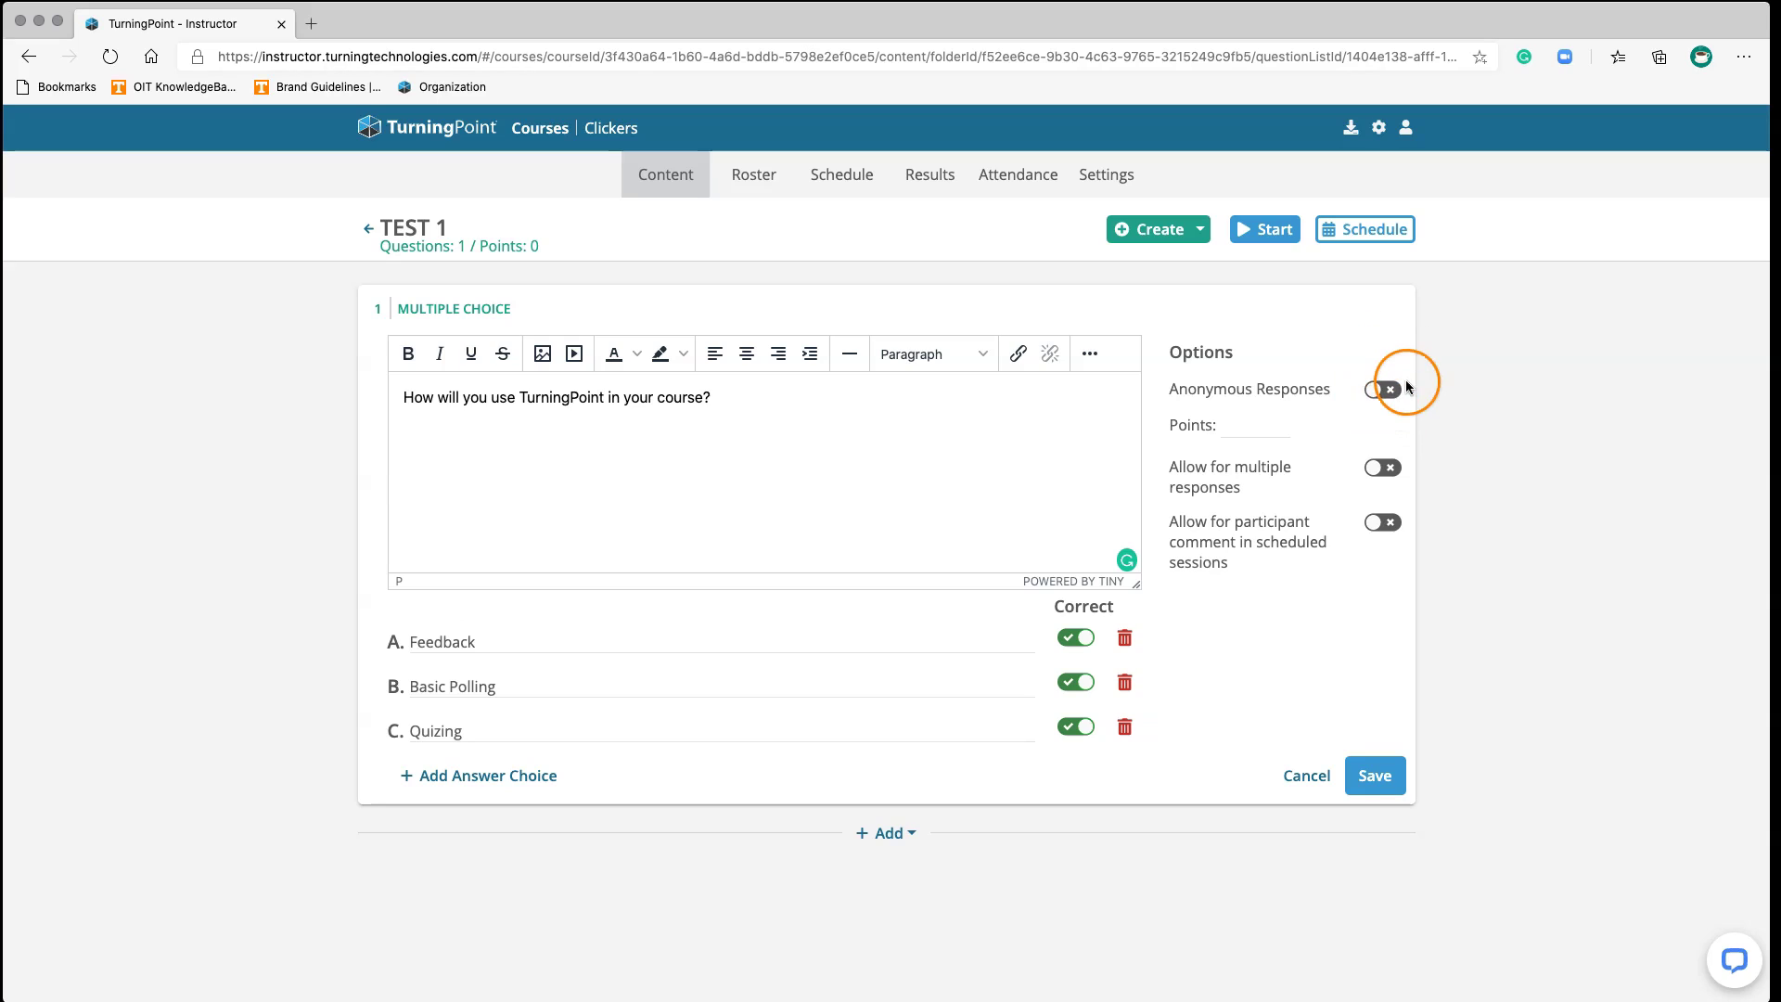
# - Set the multiple choice question to 1 point, allow multiple responses and participant comments in scheduled sessions, and save it
pyautogui.click(1254, 426)
pyautogui.write('1')
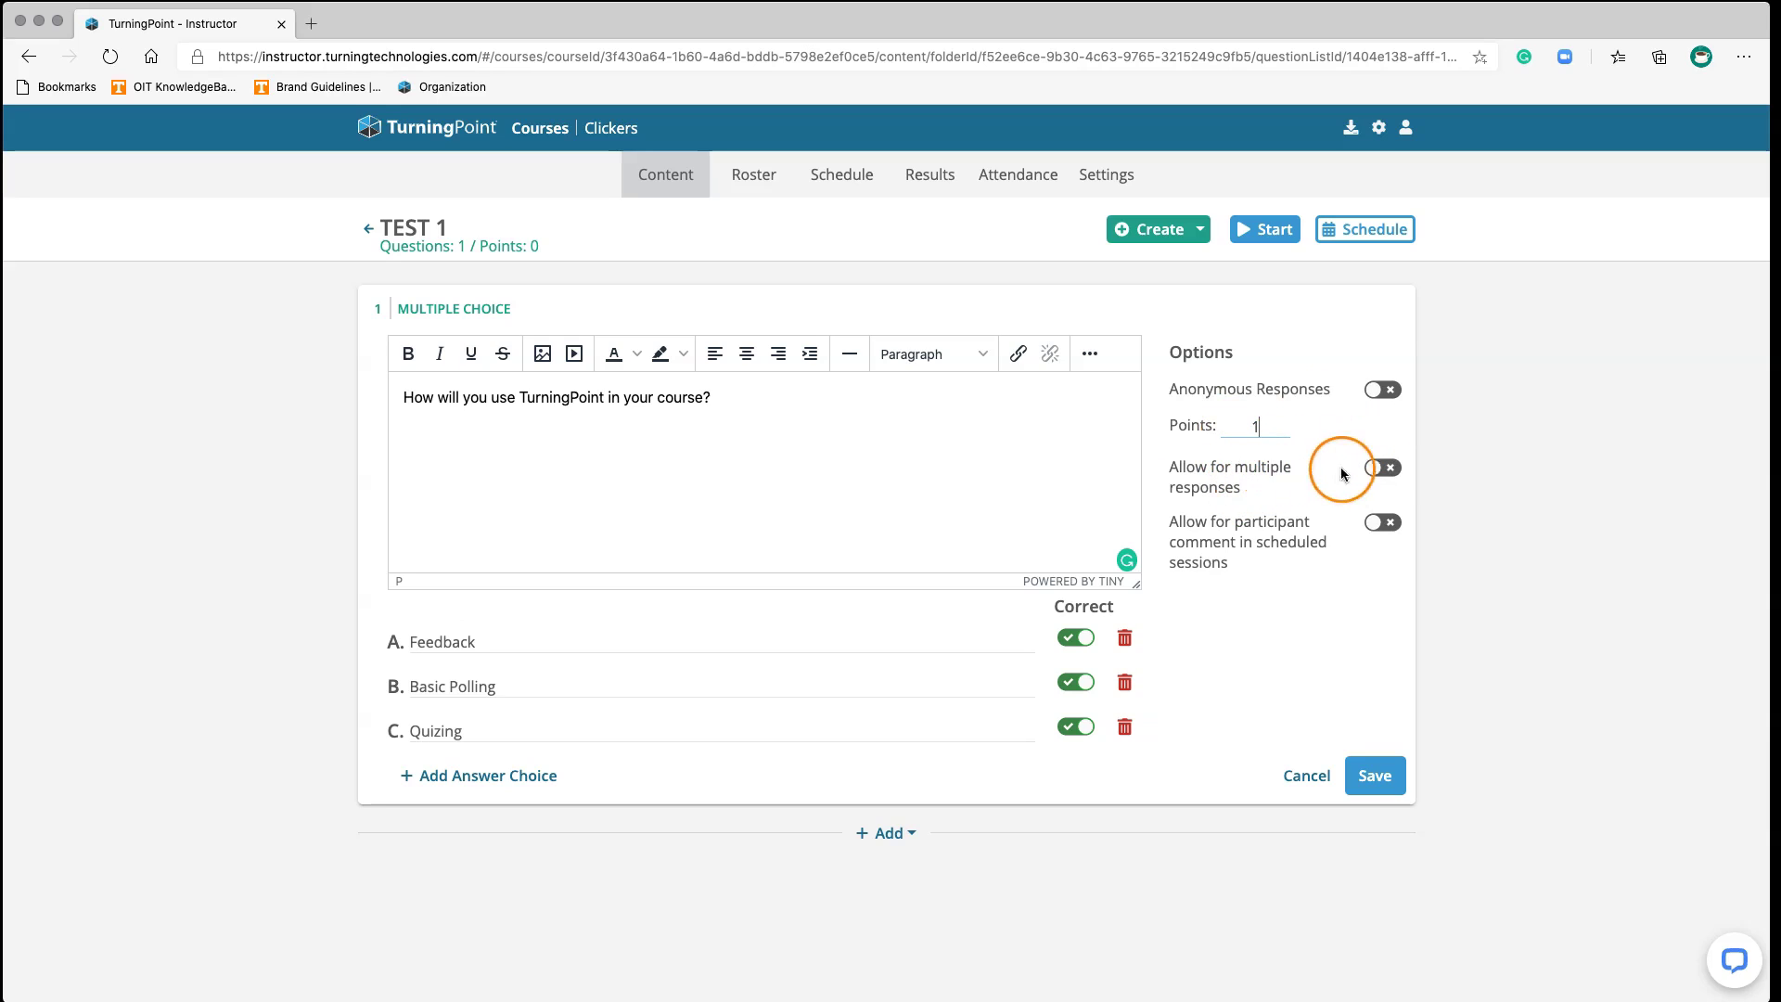
pyautogui.click(1382, 469)
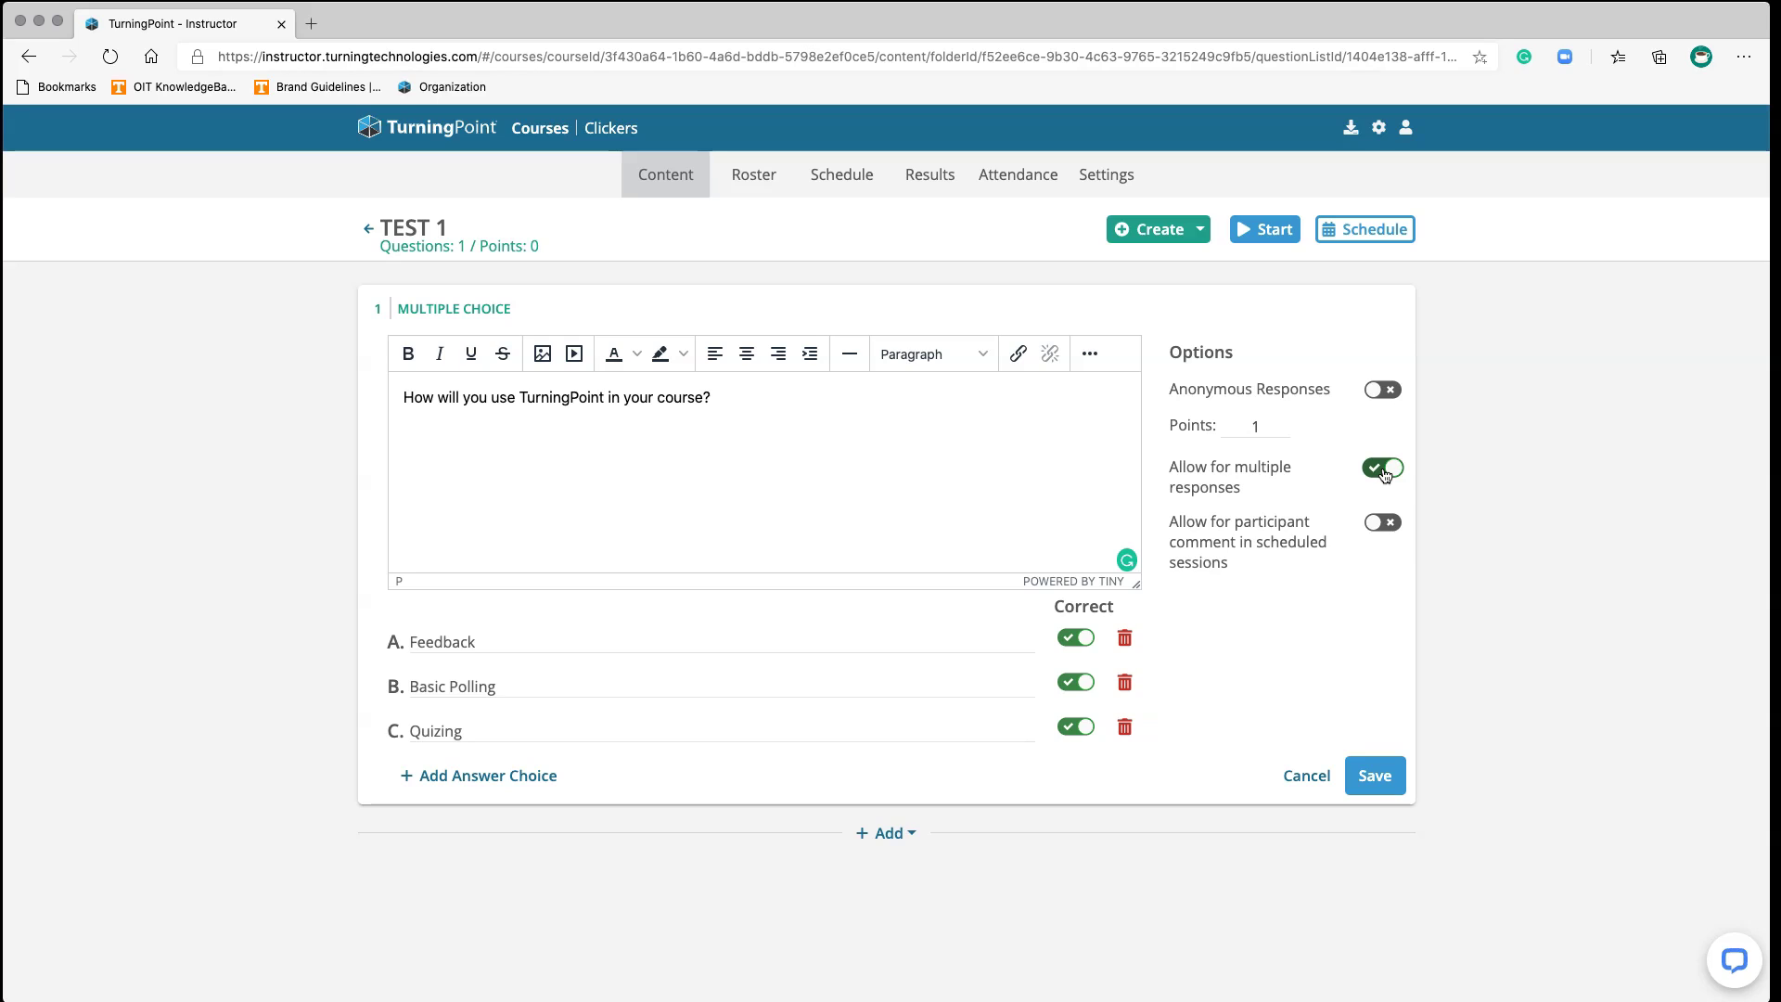
pyautogui.click(1377, 529)
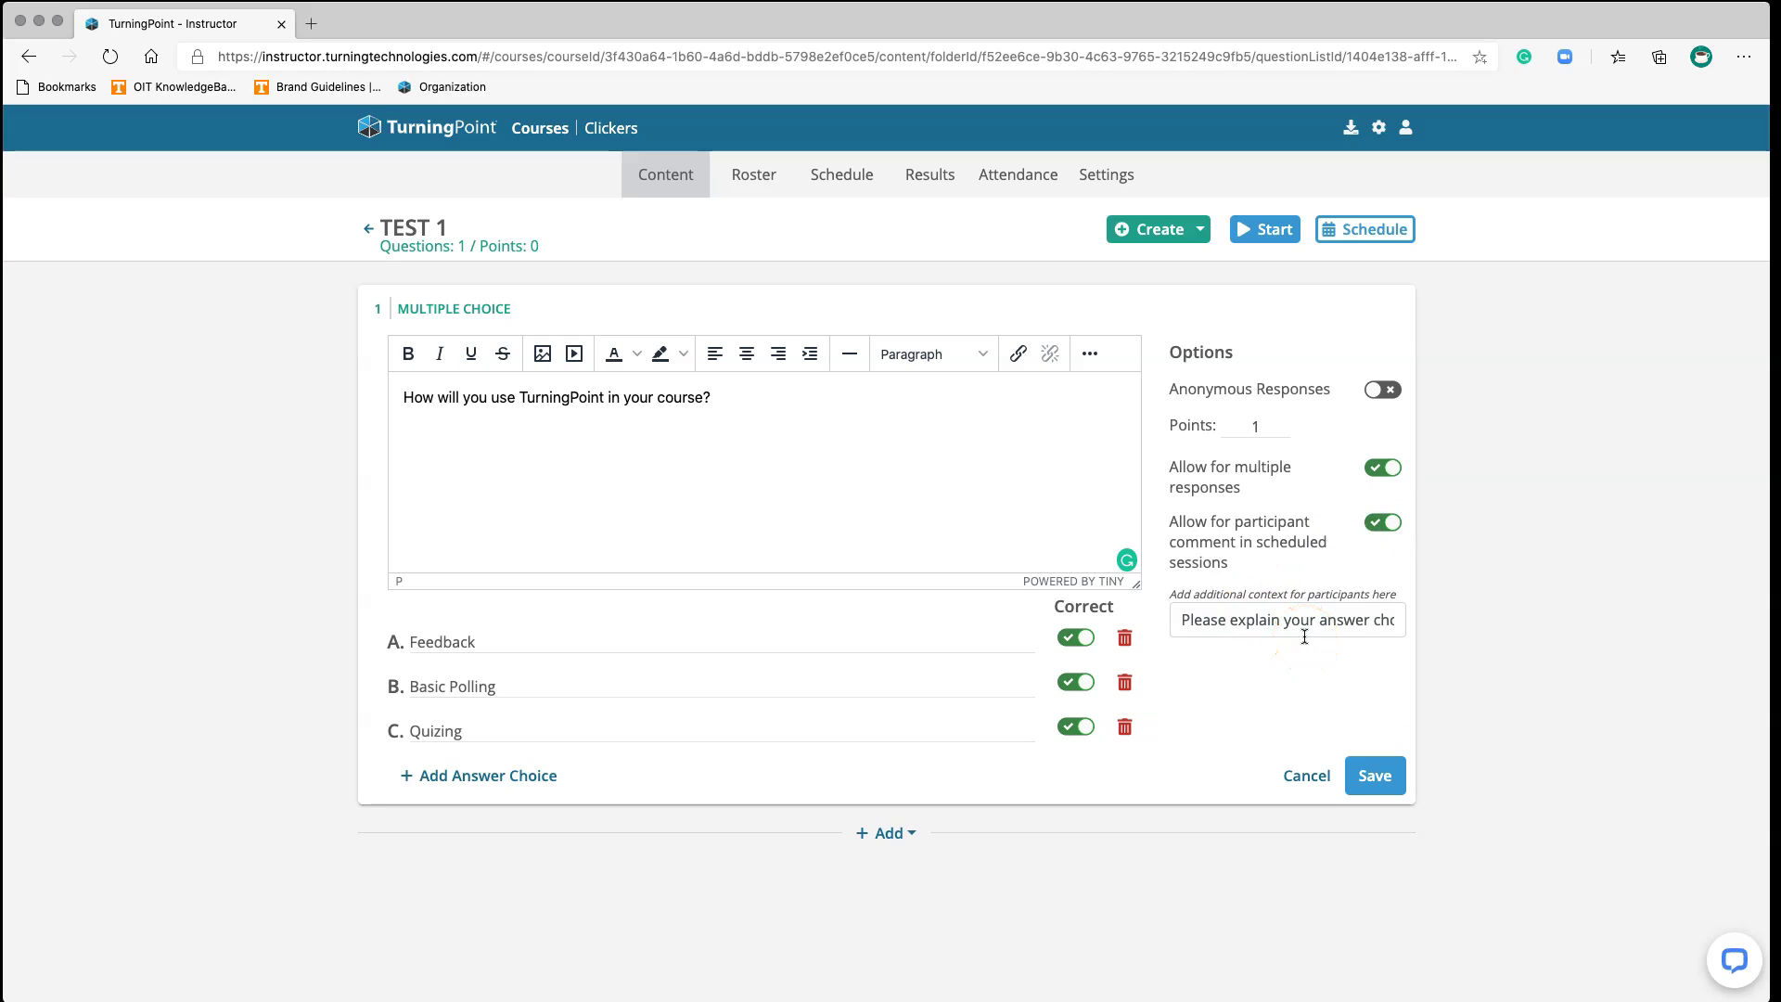
pyautogui.click(1371, 777)
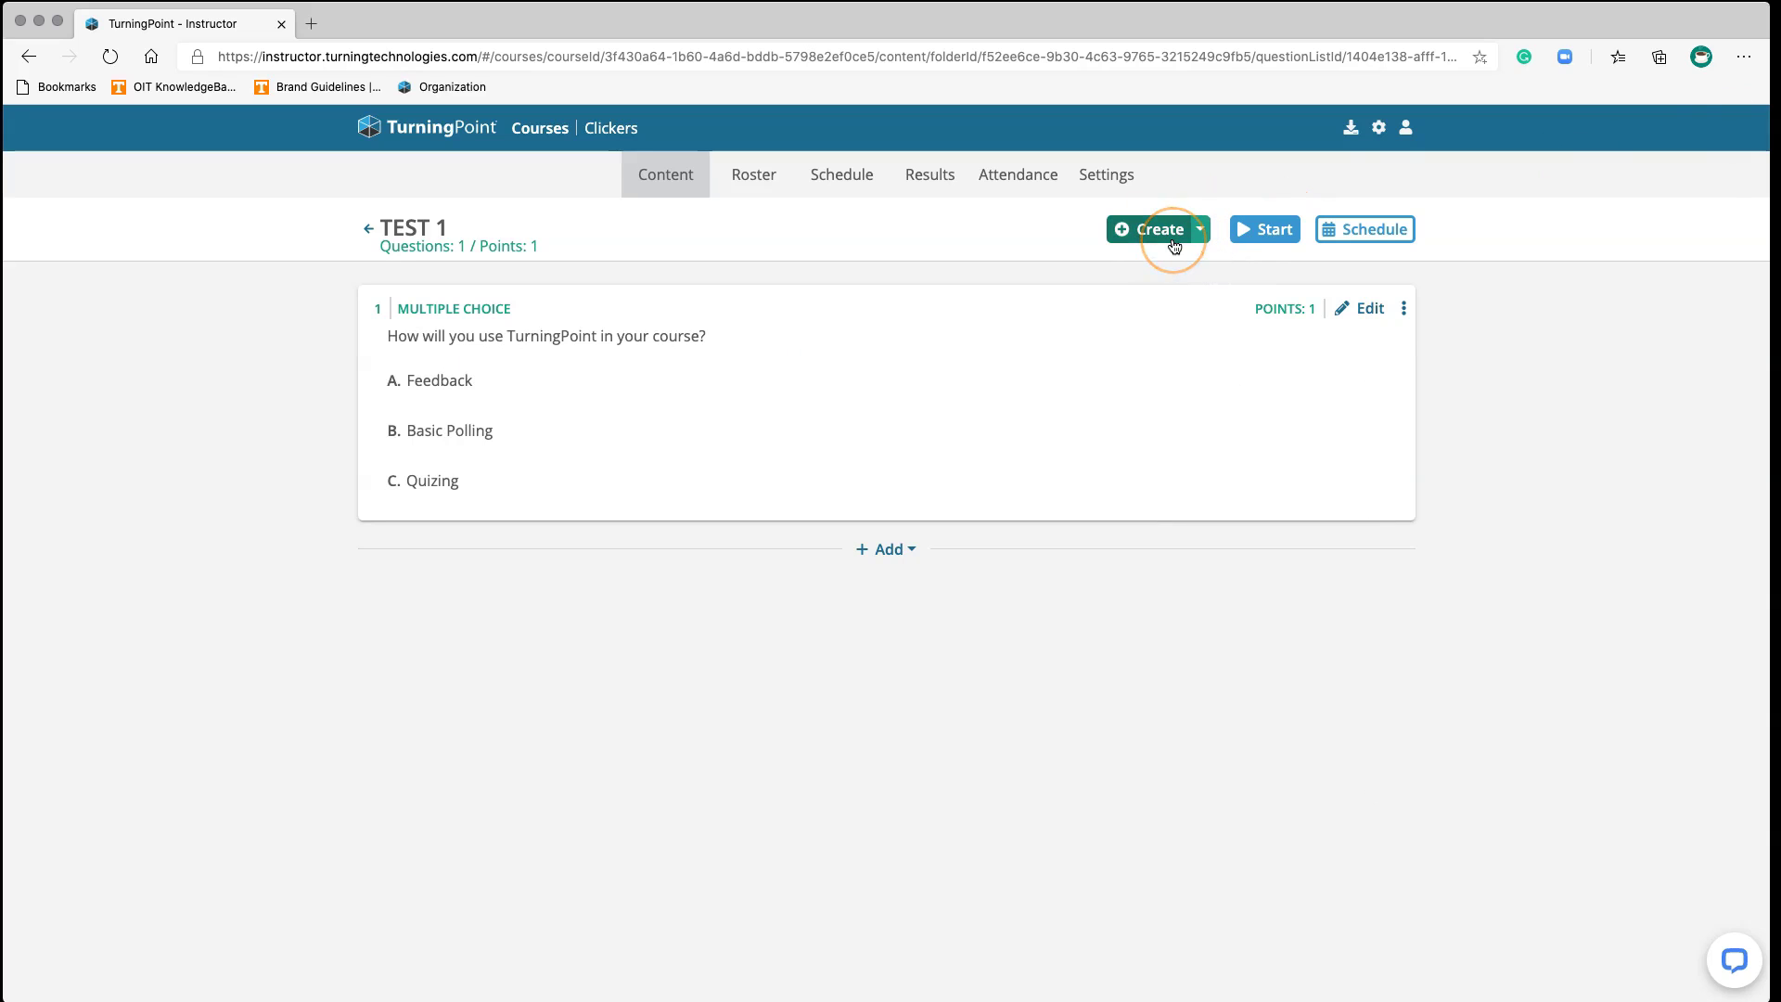
pyautogui.click(908, 553)
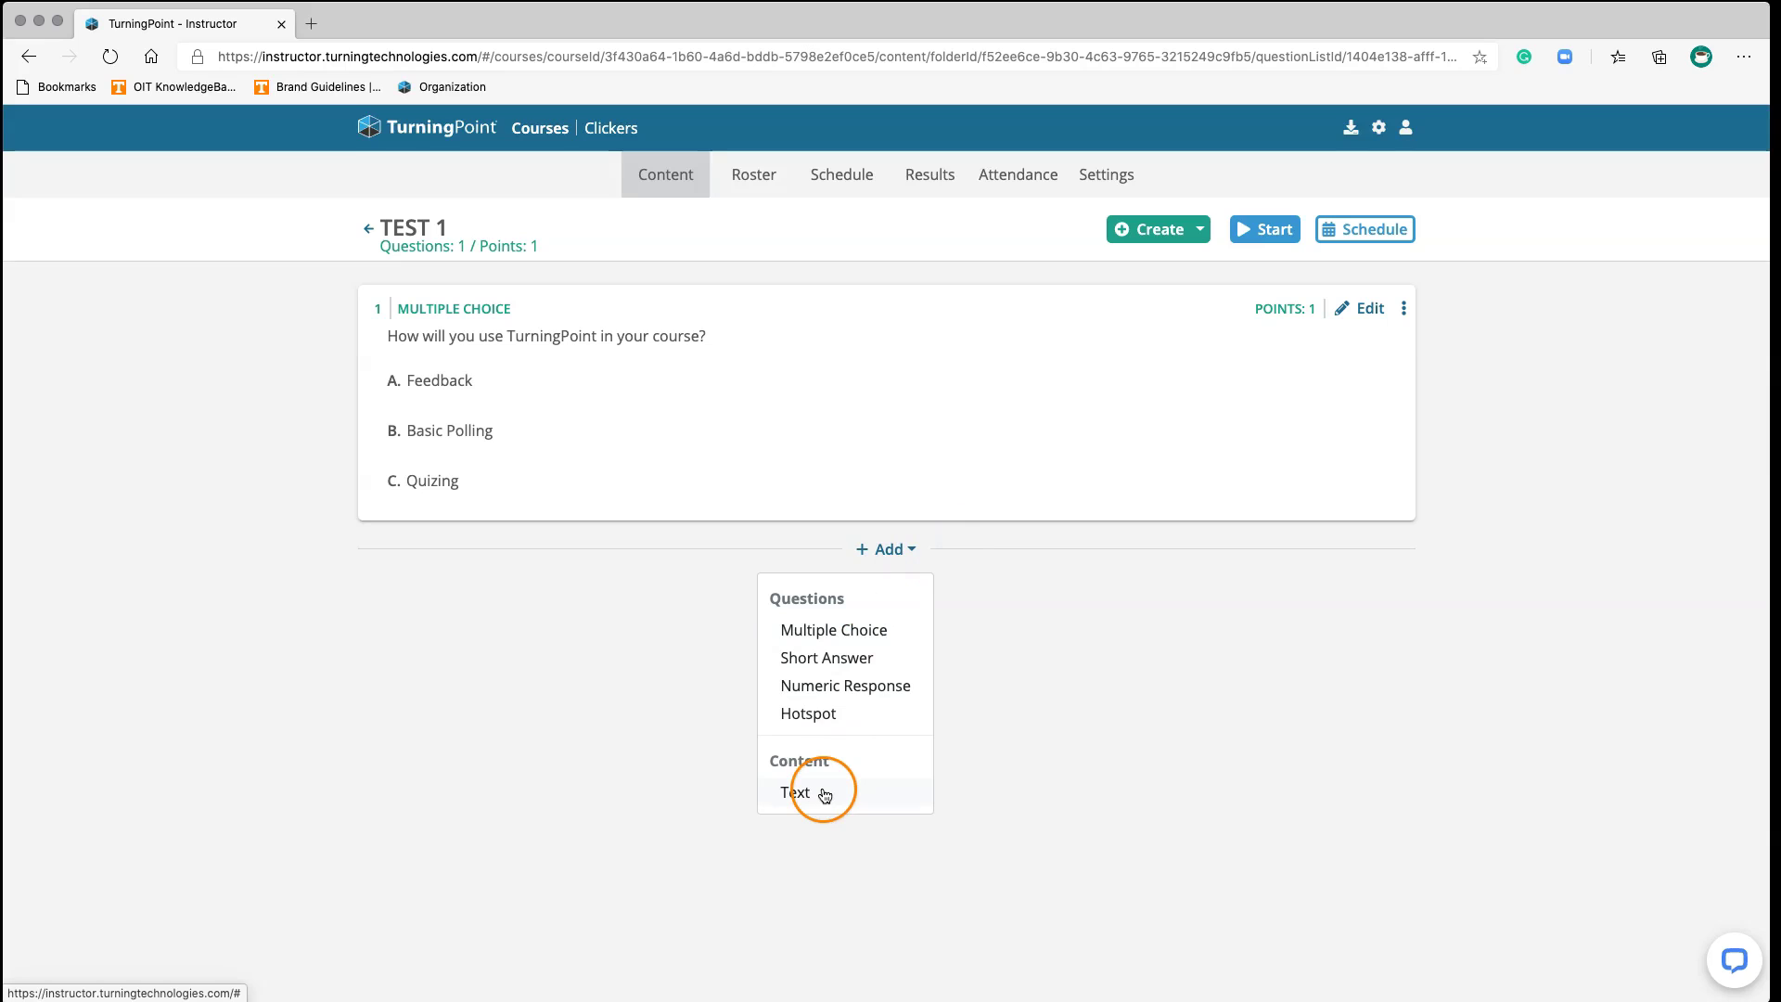
pyautogui.click(1125, 666)
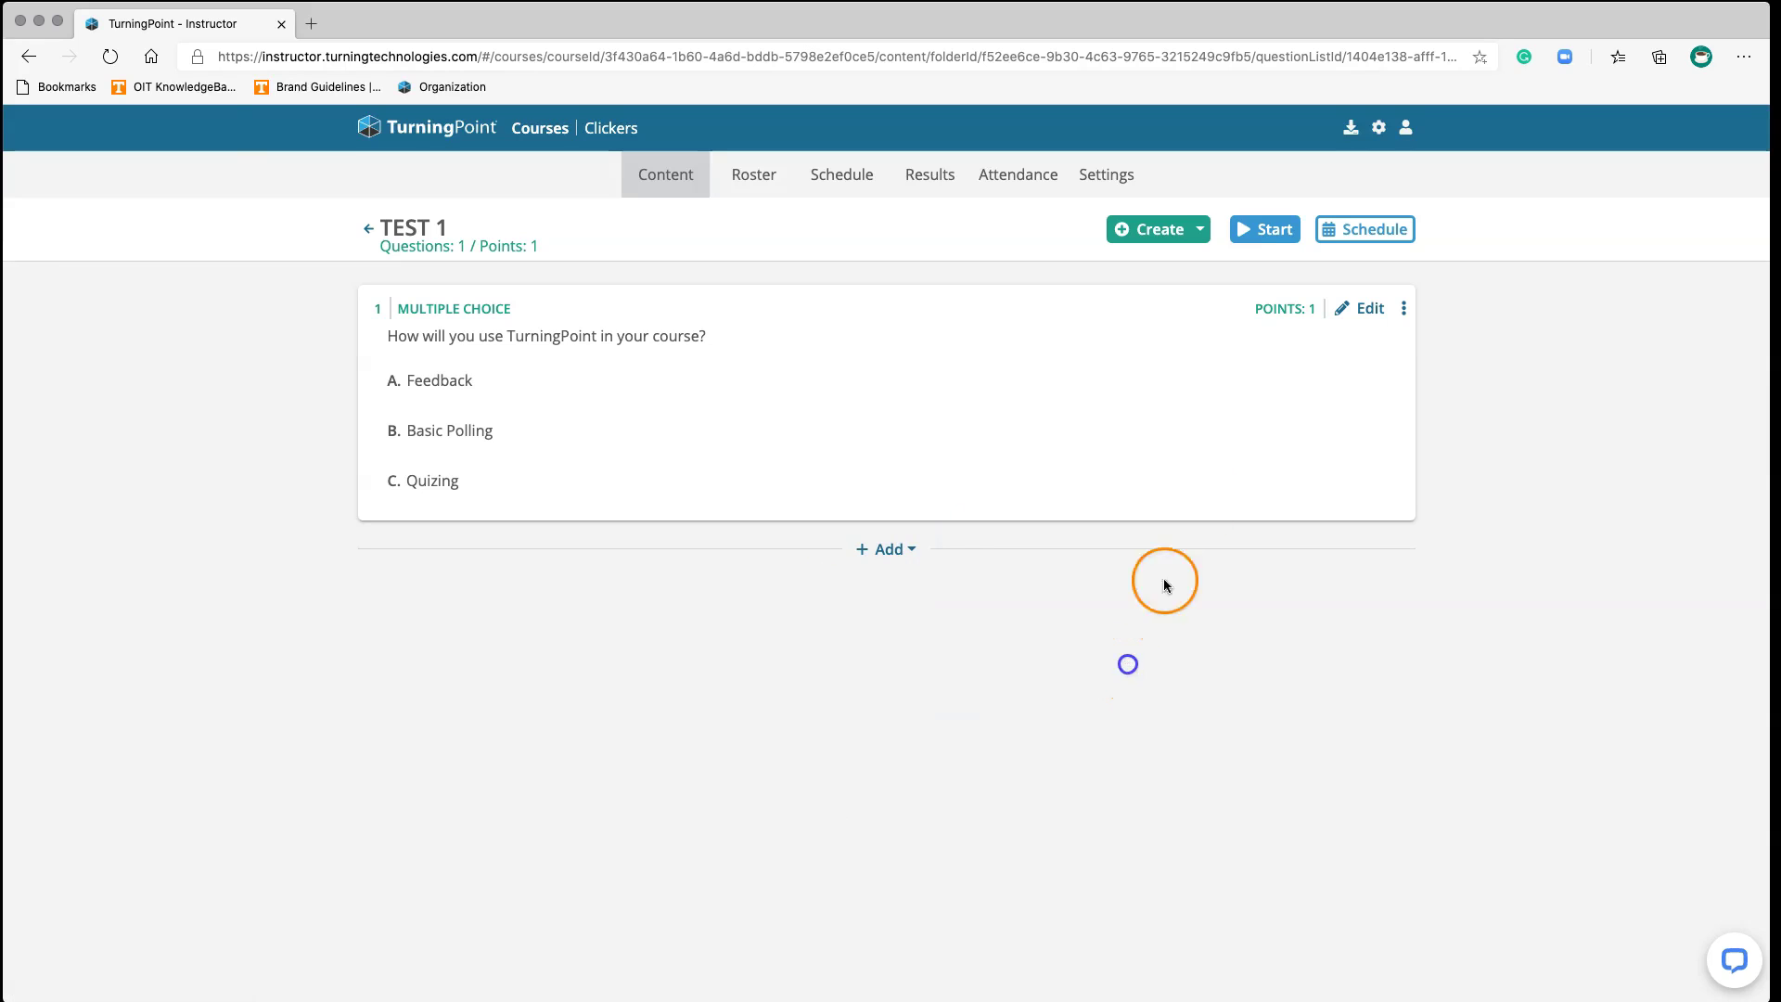
pyautogui.click(1201, 231)
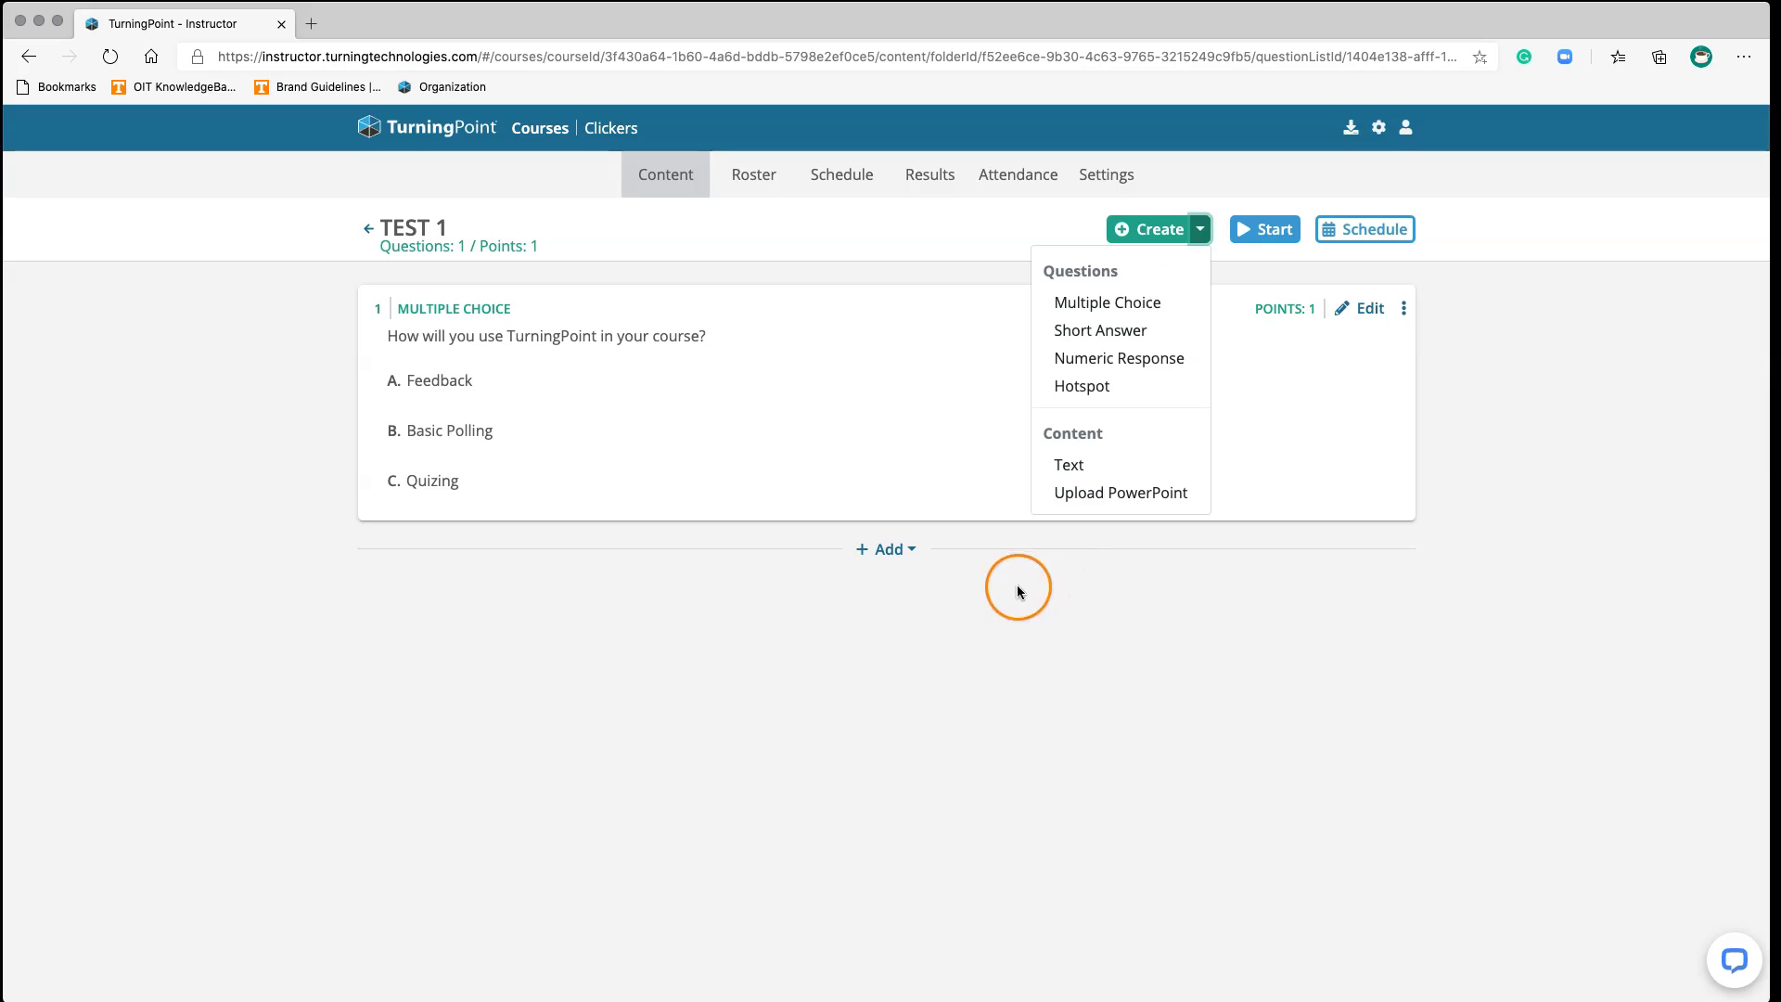
# - Add and save a short answer question reading "Have you used TurningPoint before? Please explain in what context (ie student, instructor, etc.)."
pyautogui.click(916, 555)
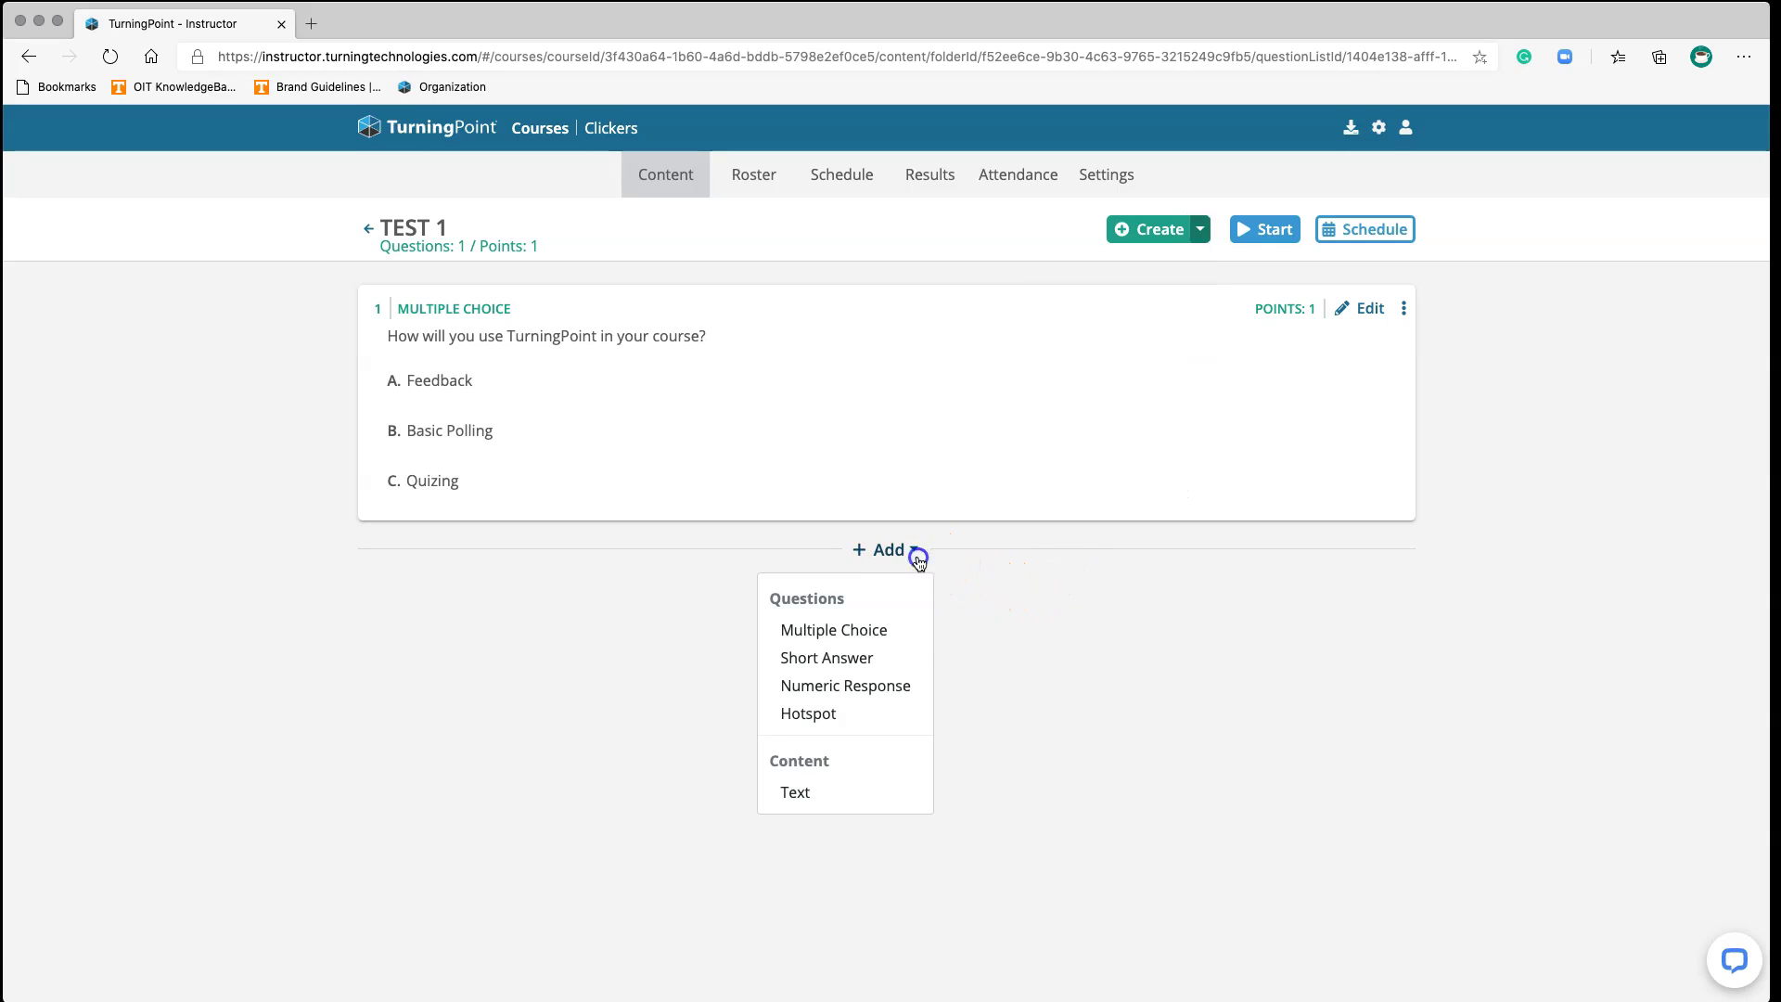
pyautogui.click(887, 665)
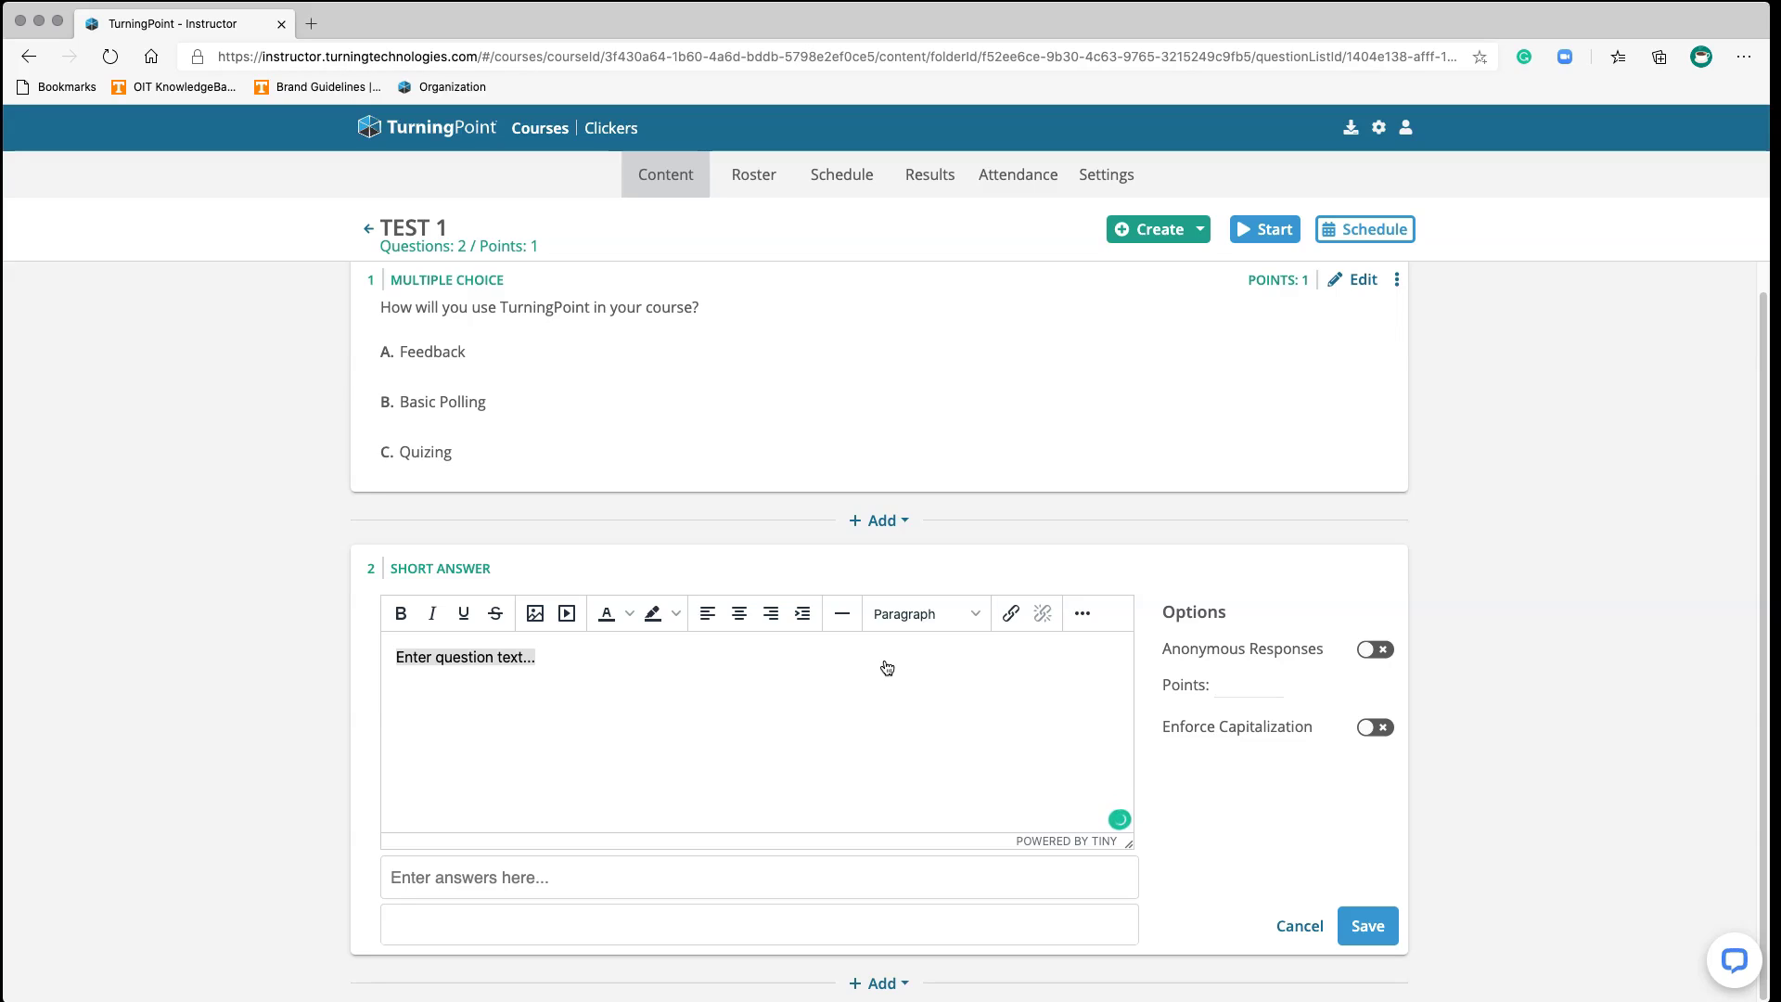
pyautogui.write('Haae you used TurningPoint before? Please explain i')
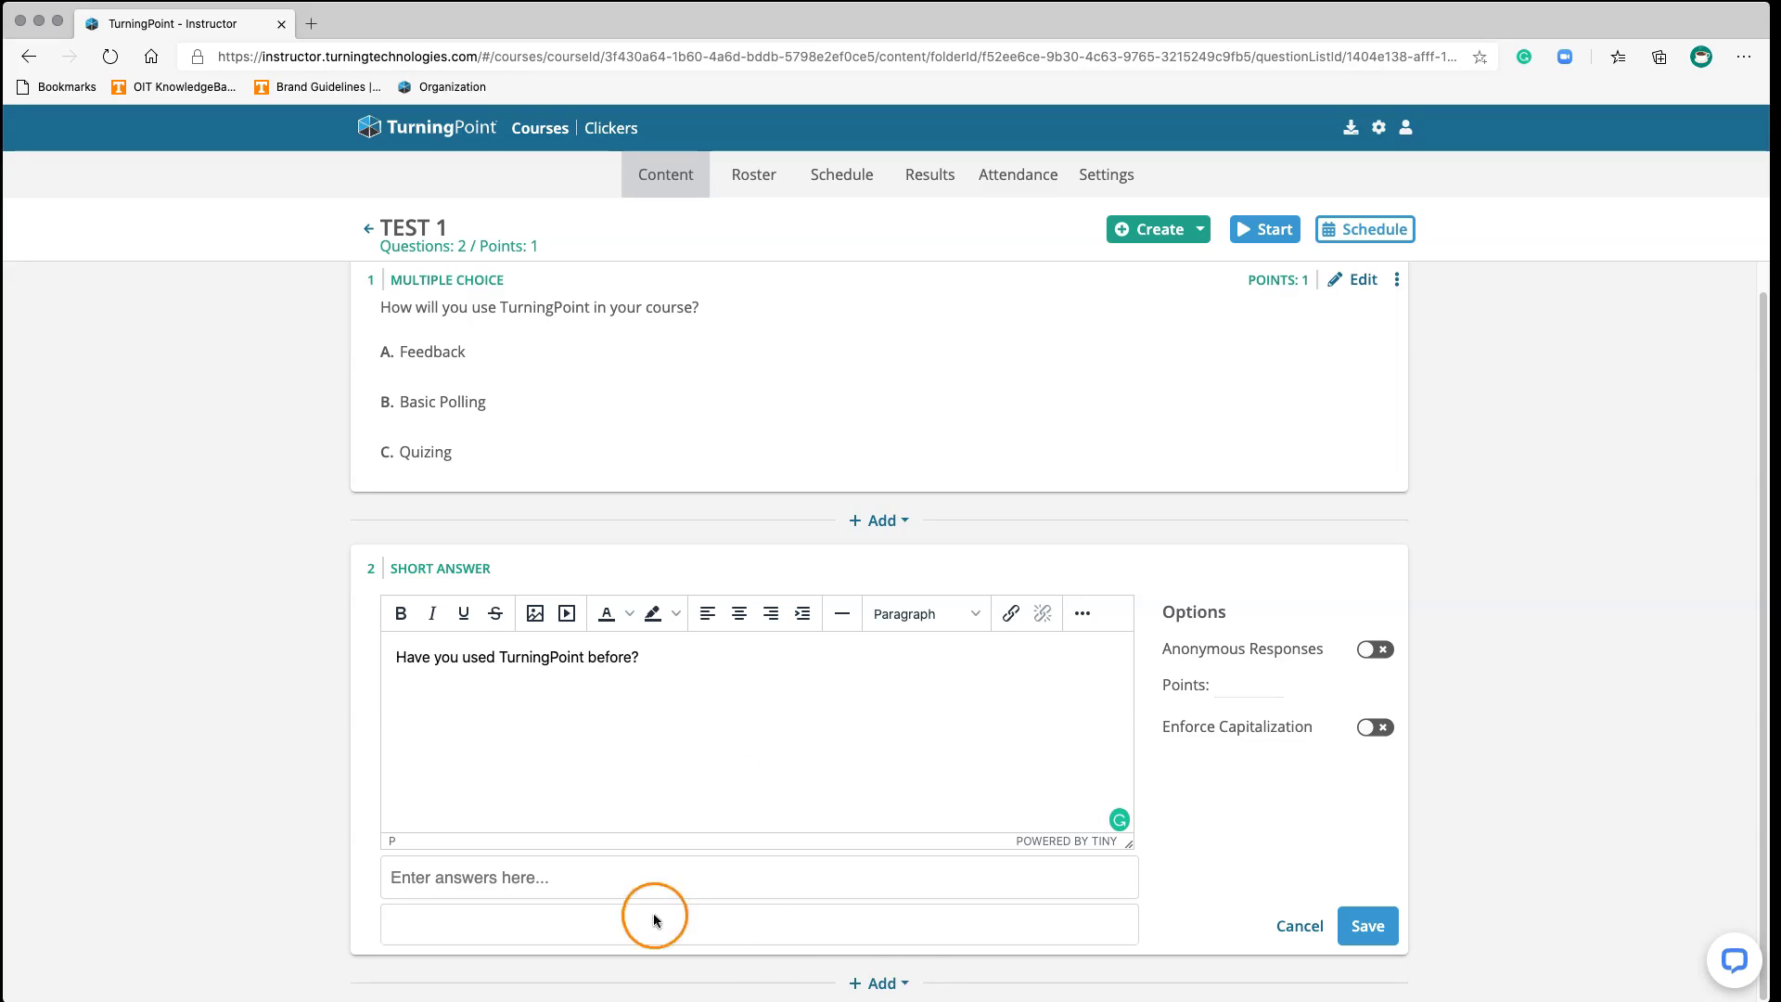
pyautogui.write('n what context (ie student, instructe')
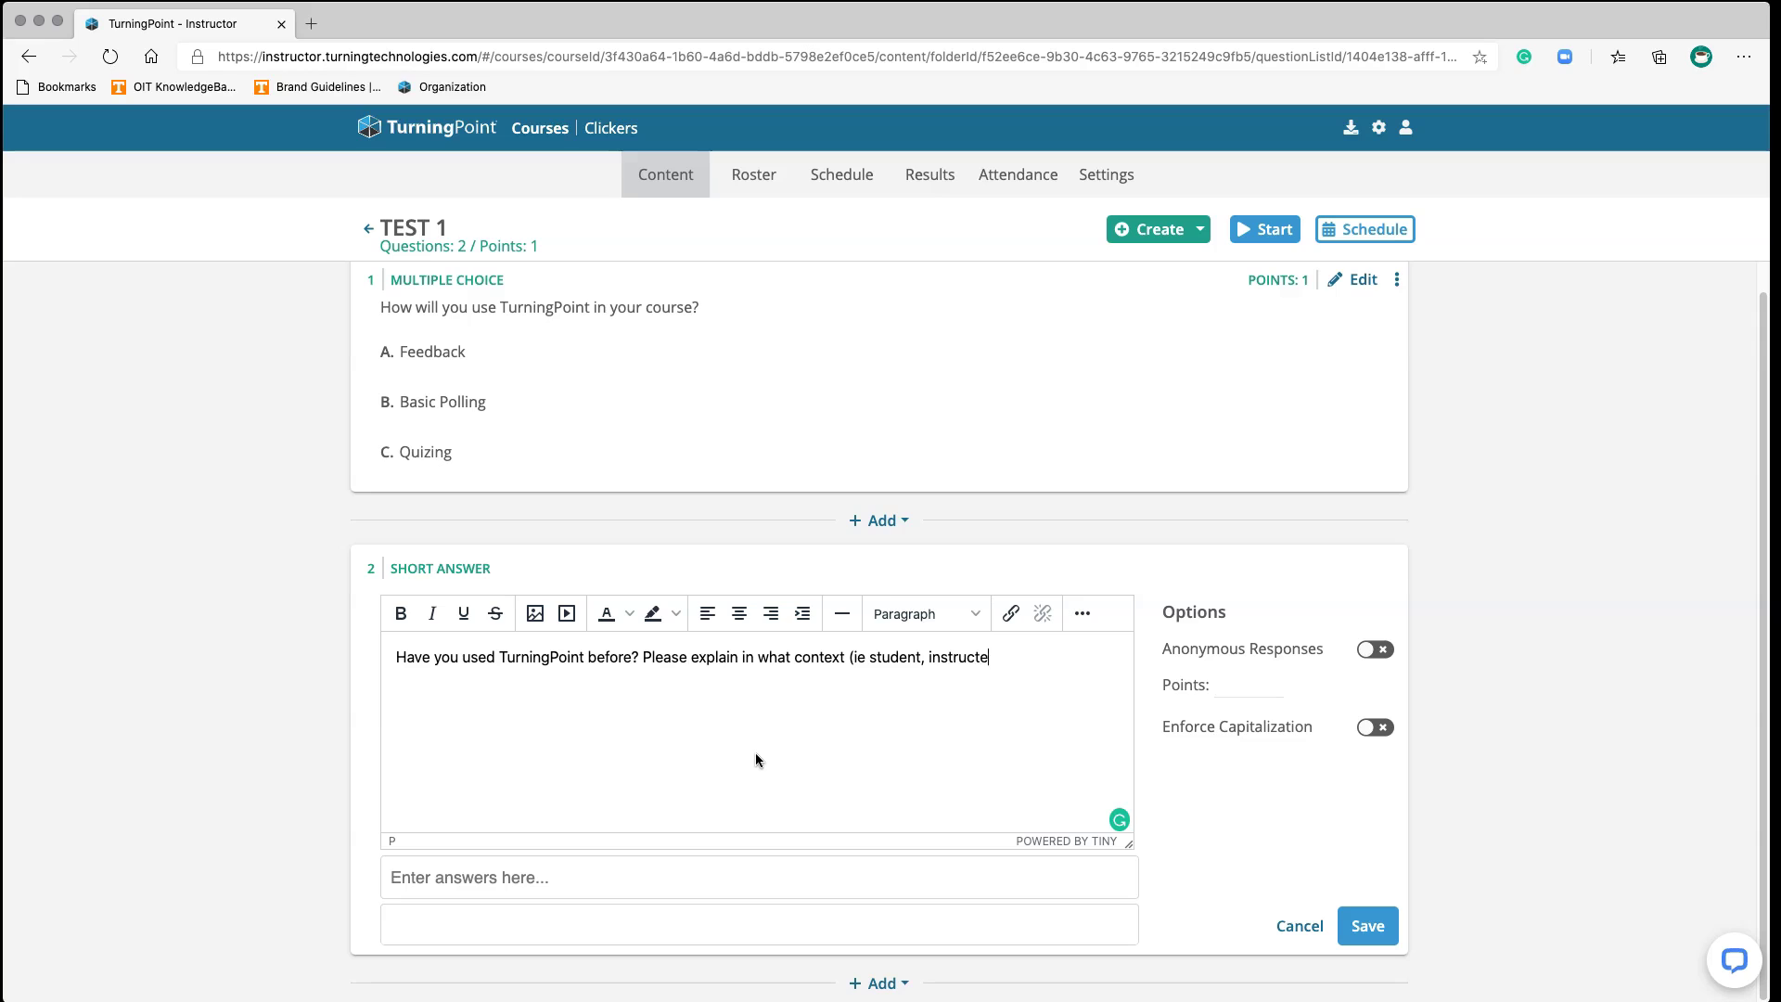
pyautogui.press('BackSpace')
pyautogui.write('or, etc.).')
pyautogui.click(735, 821)
pyautogui.click(506, 926)
pyautogui.click(521, 879)
pyautogui.click(1368, 928)
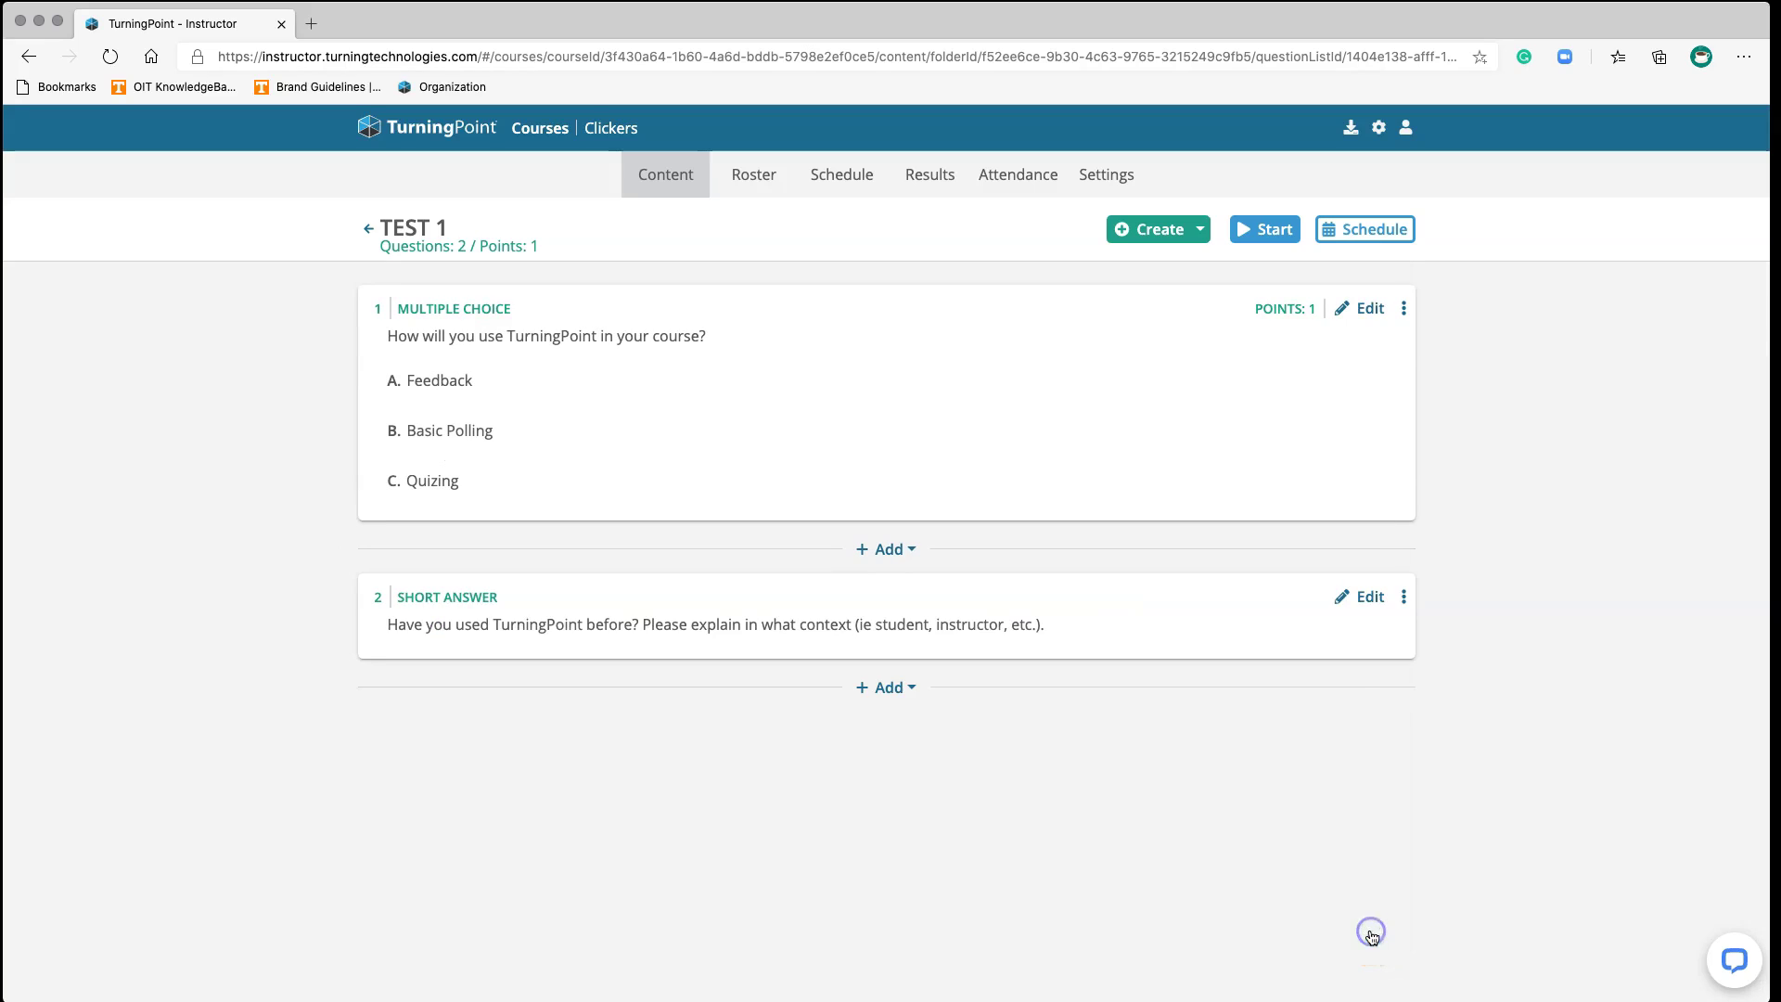
# - Add a numeric response question after the short answer question, reading "How many classes are you teaching this semester?"
pyautogui.click(913, 687)
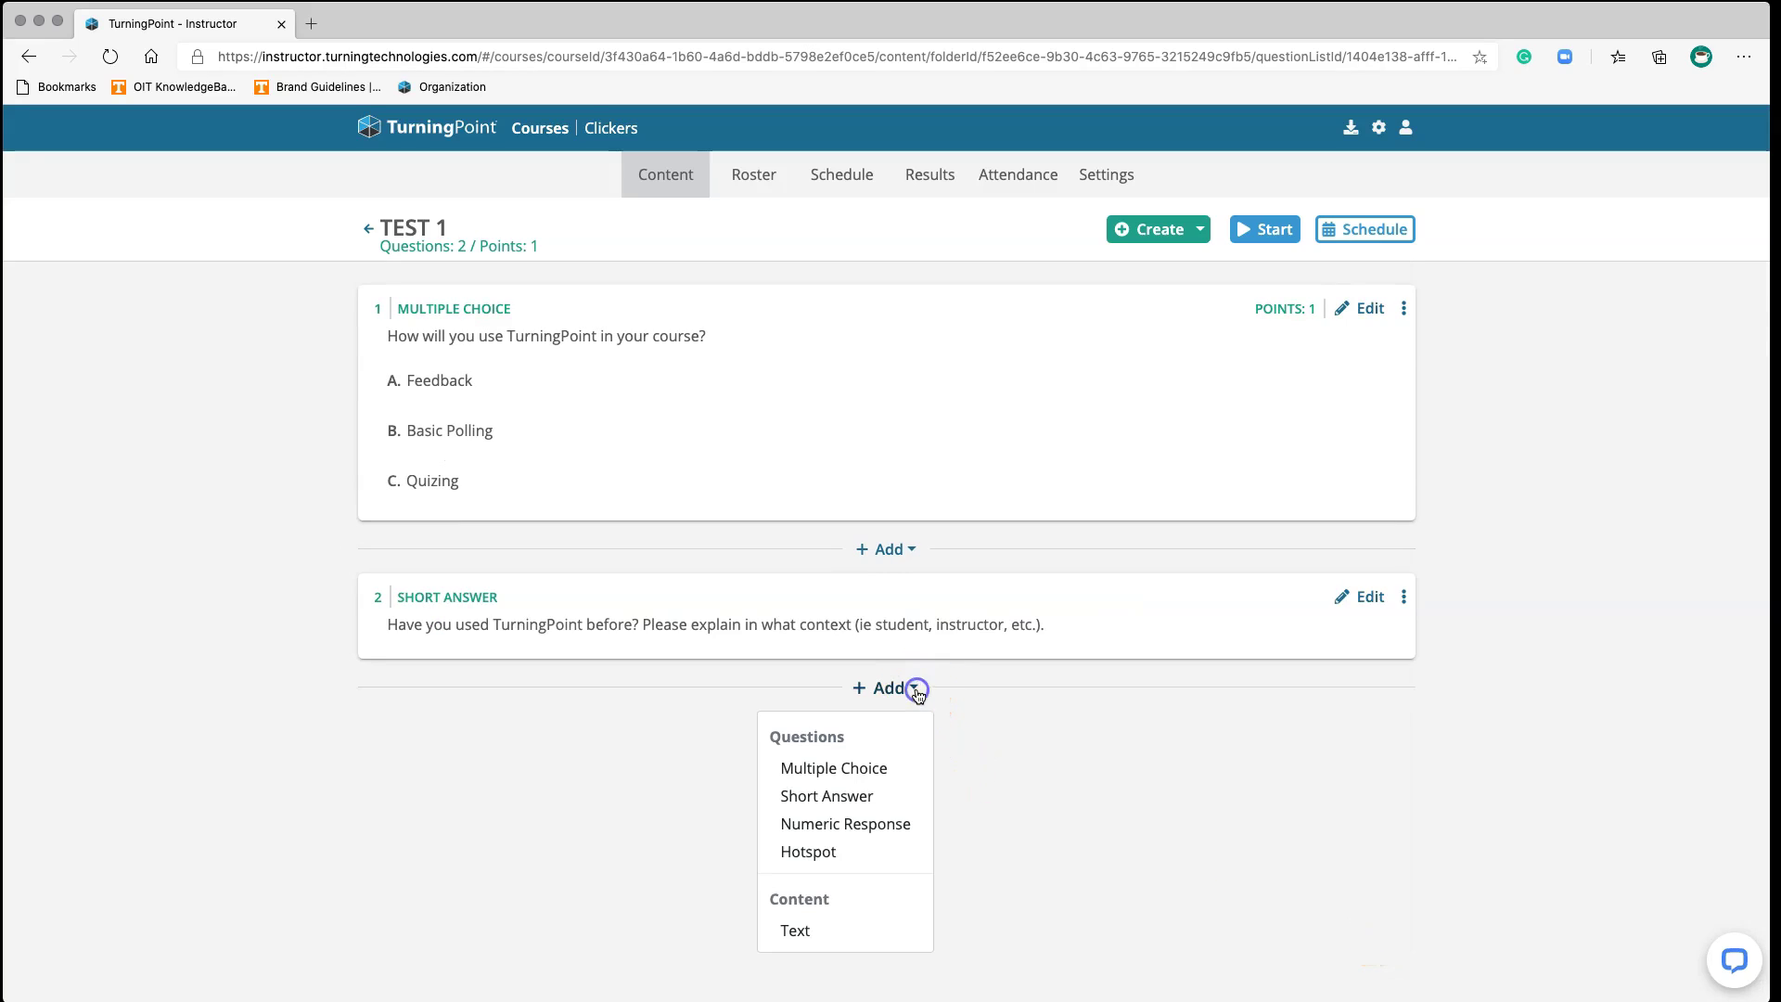
pyautogui.click(884, 828)
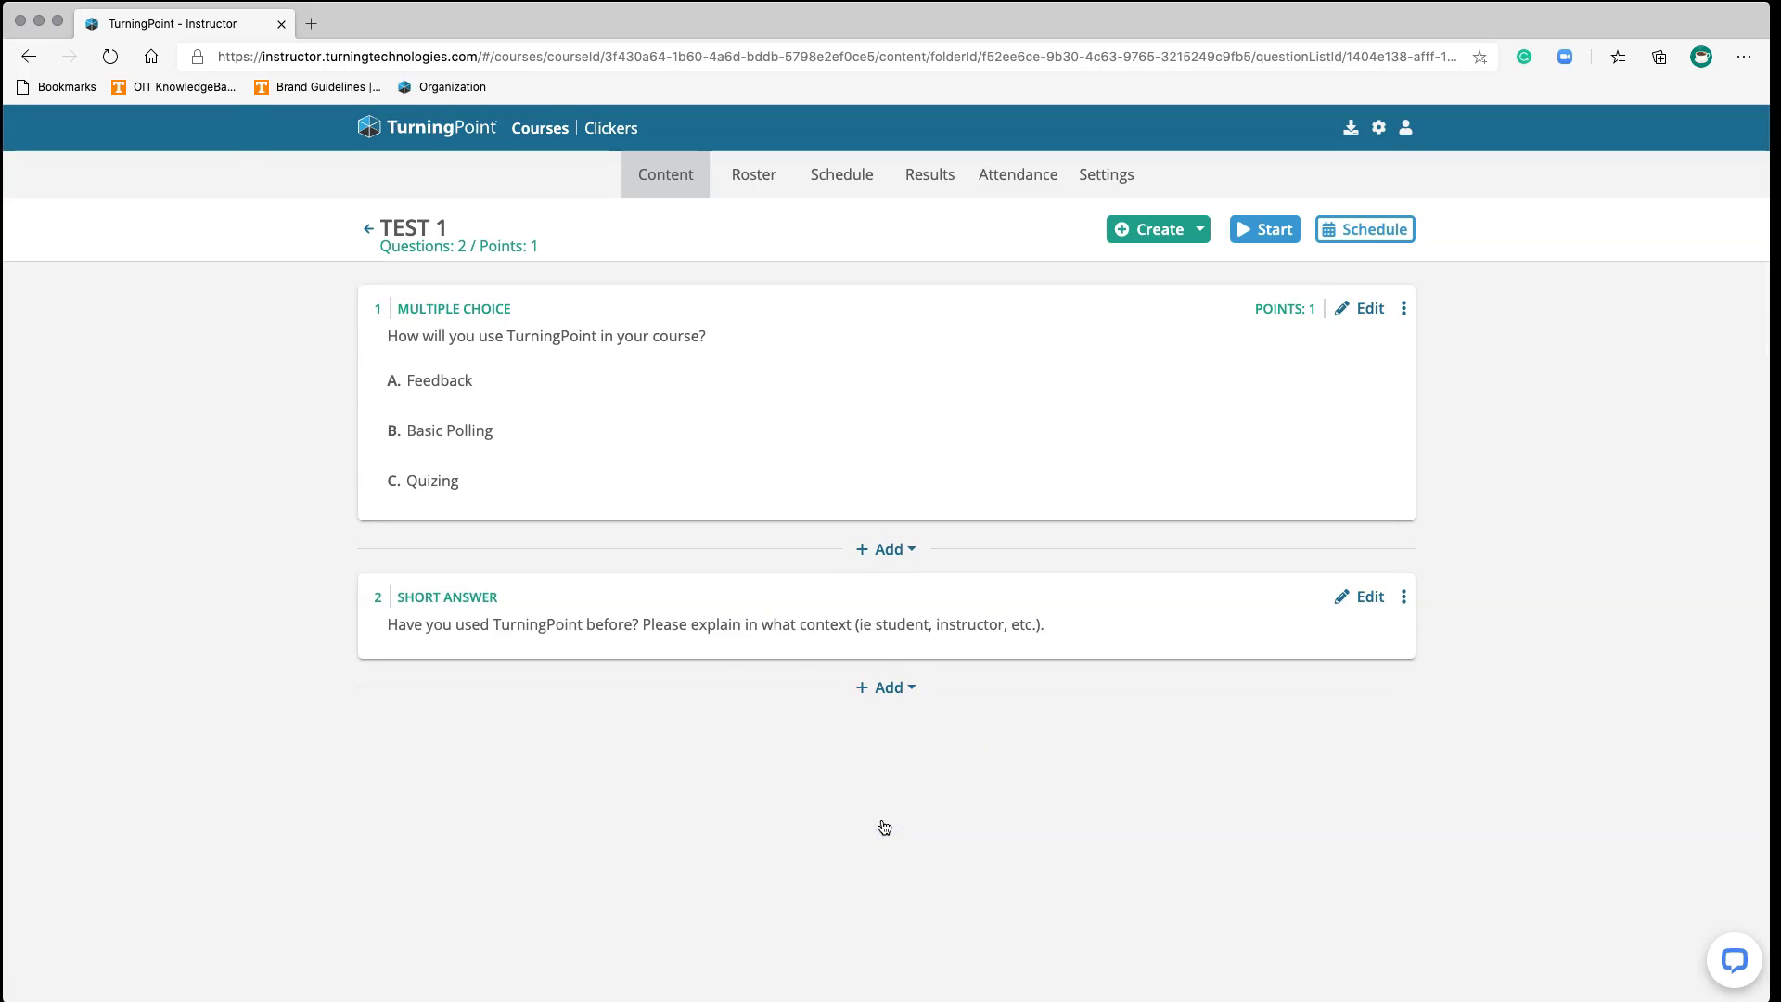
pyautogui.click(516, 742)
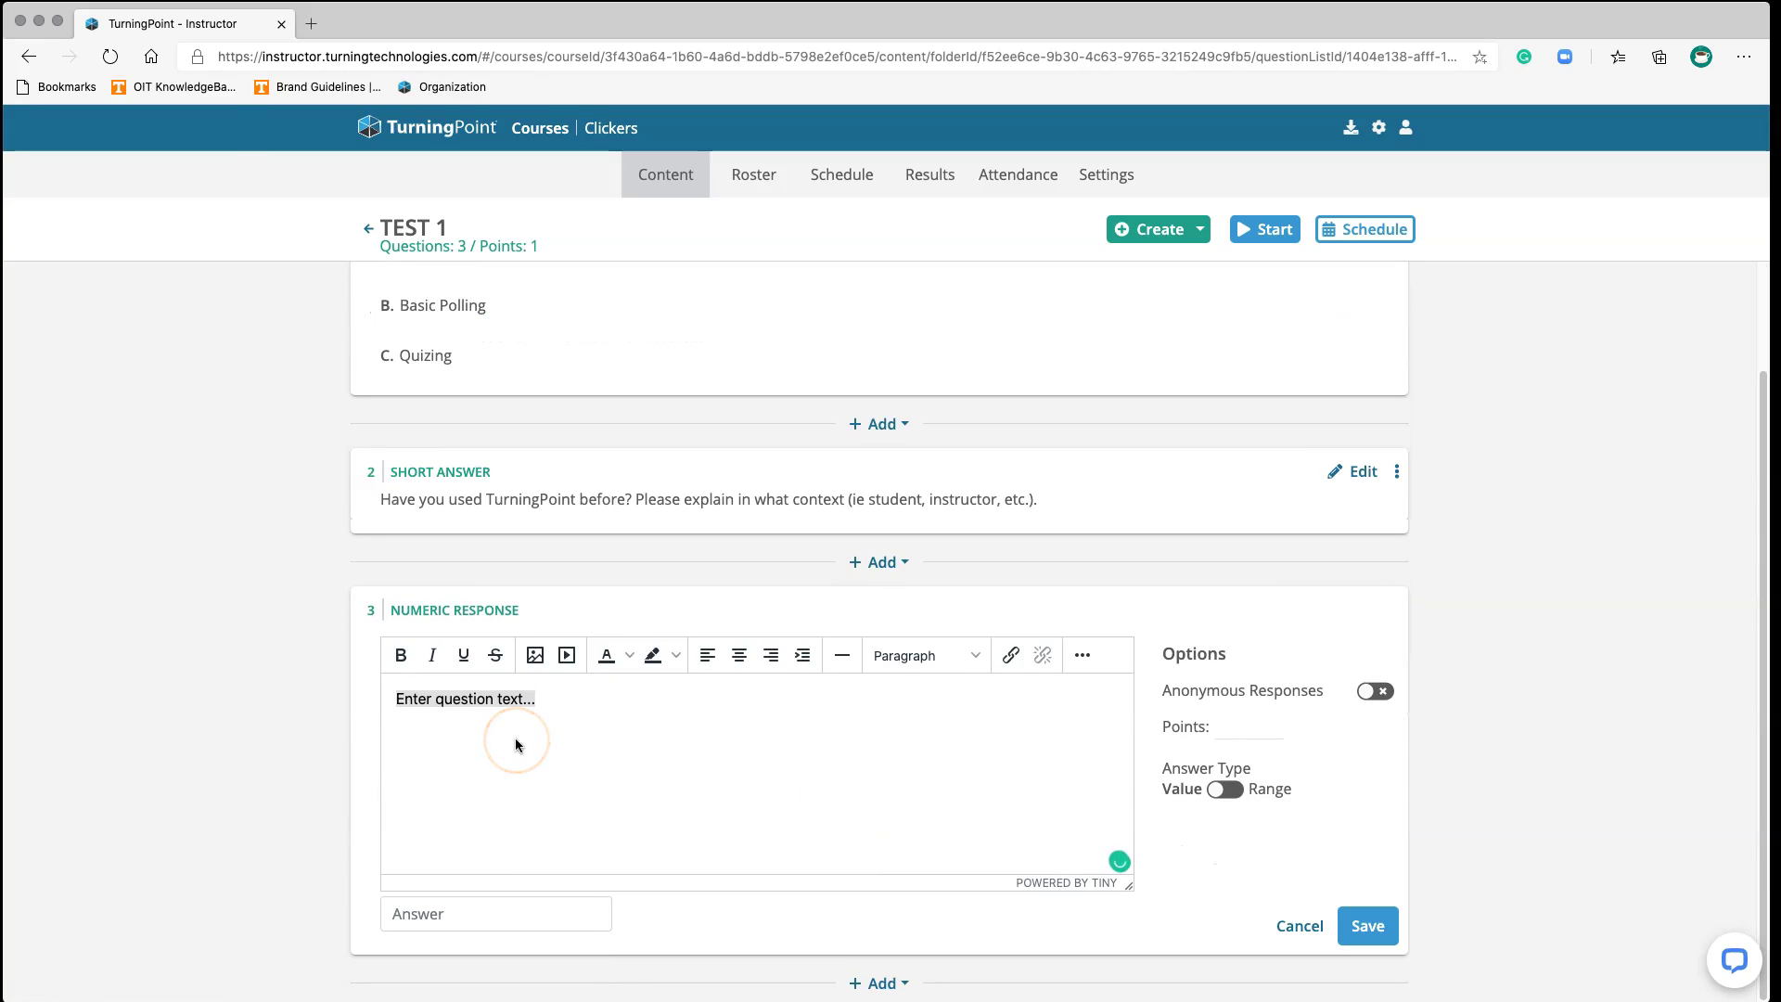
pyautogui.write('Ho')
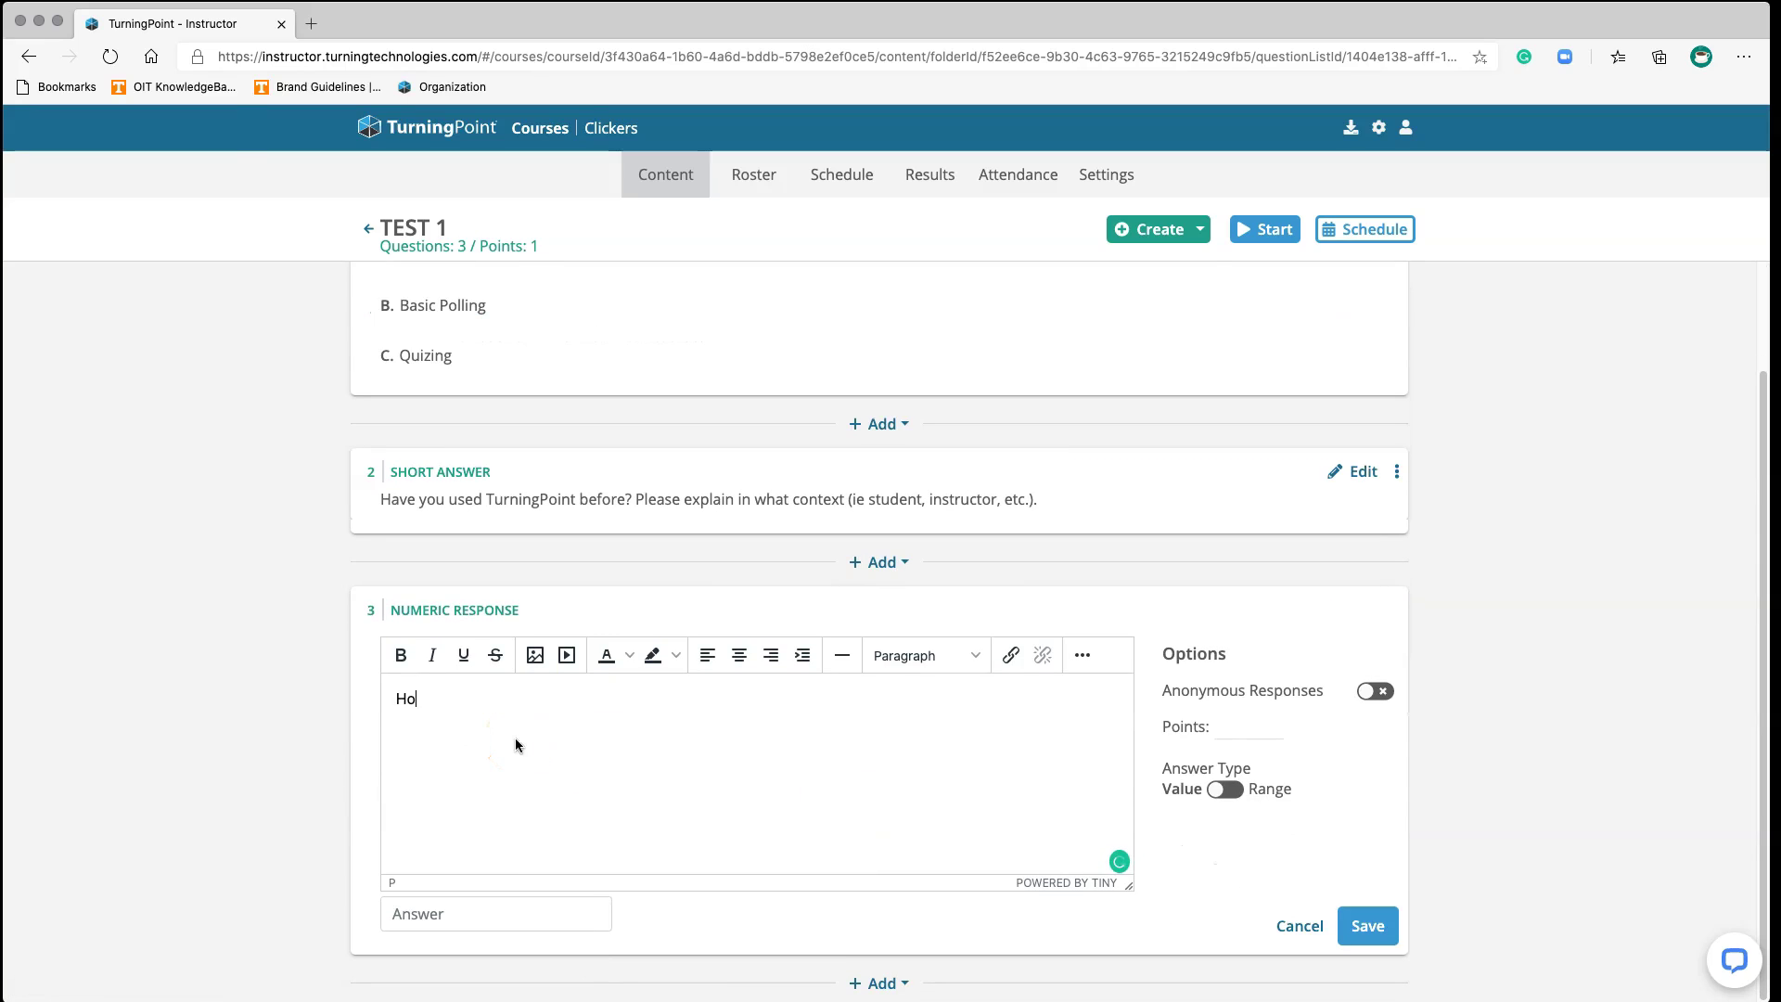
pyautogui.write('w many classes are you teaching this semester?')
# - Try the Range answer type on the numeric response question, return it to Value, and save the question
pyautogui.click(1226, 790)
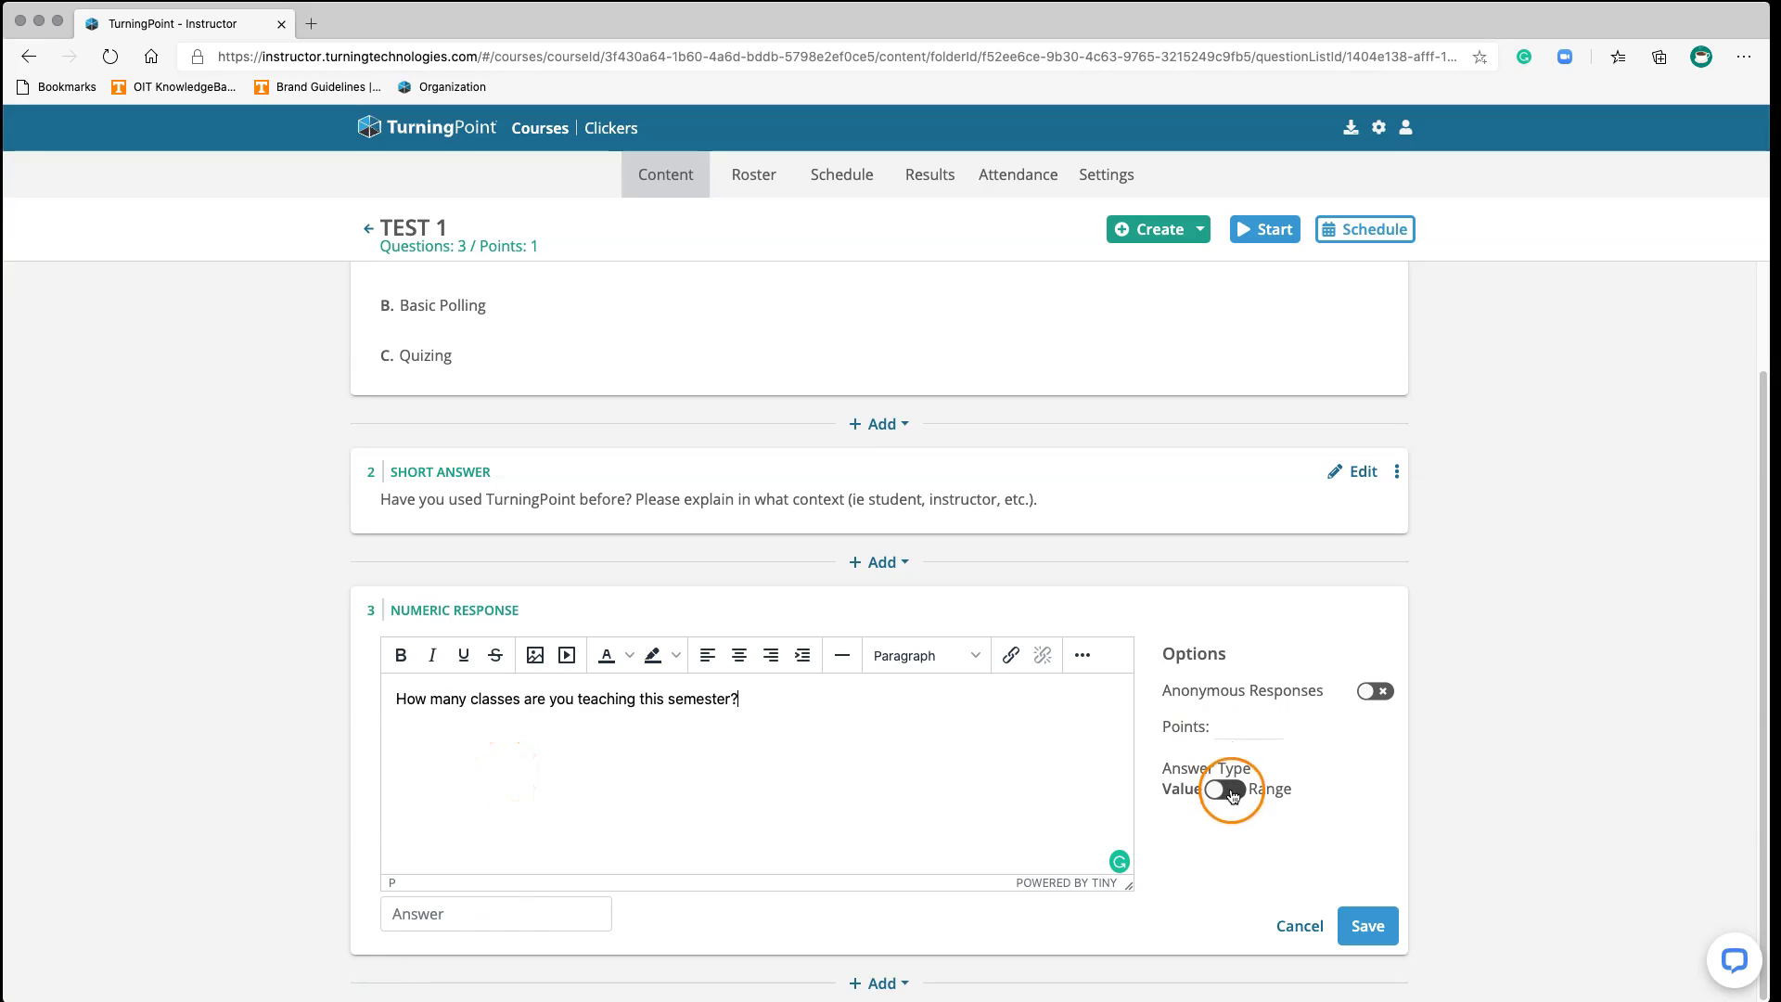
pyautogui.click(486, 915)
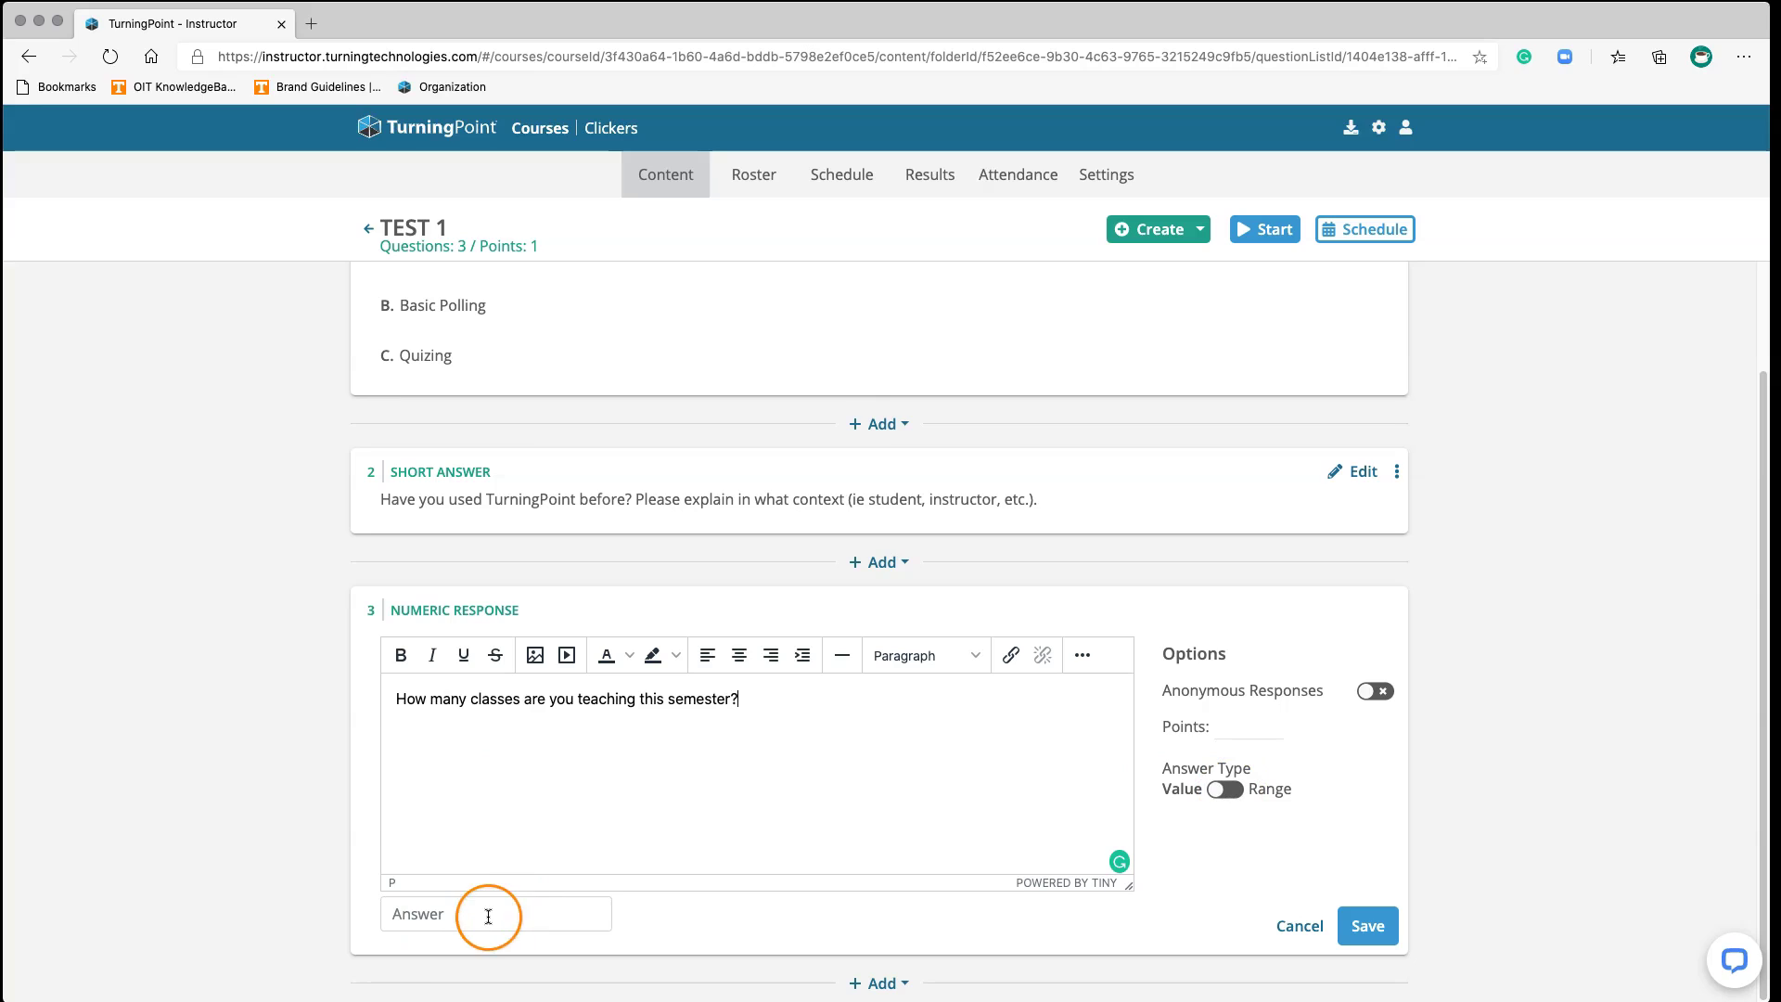
pyautogui.click(391, 906)
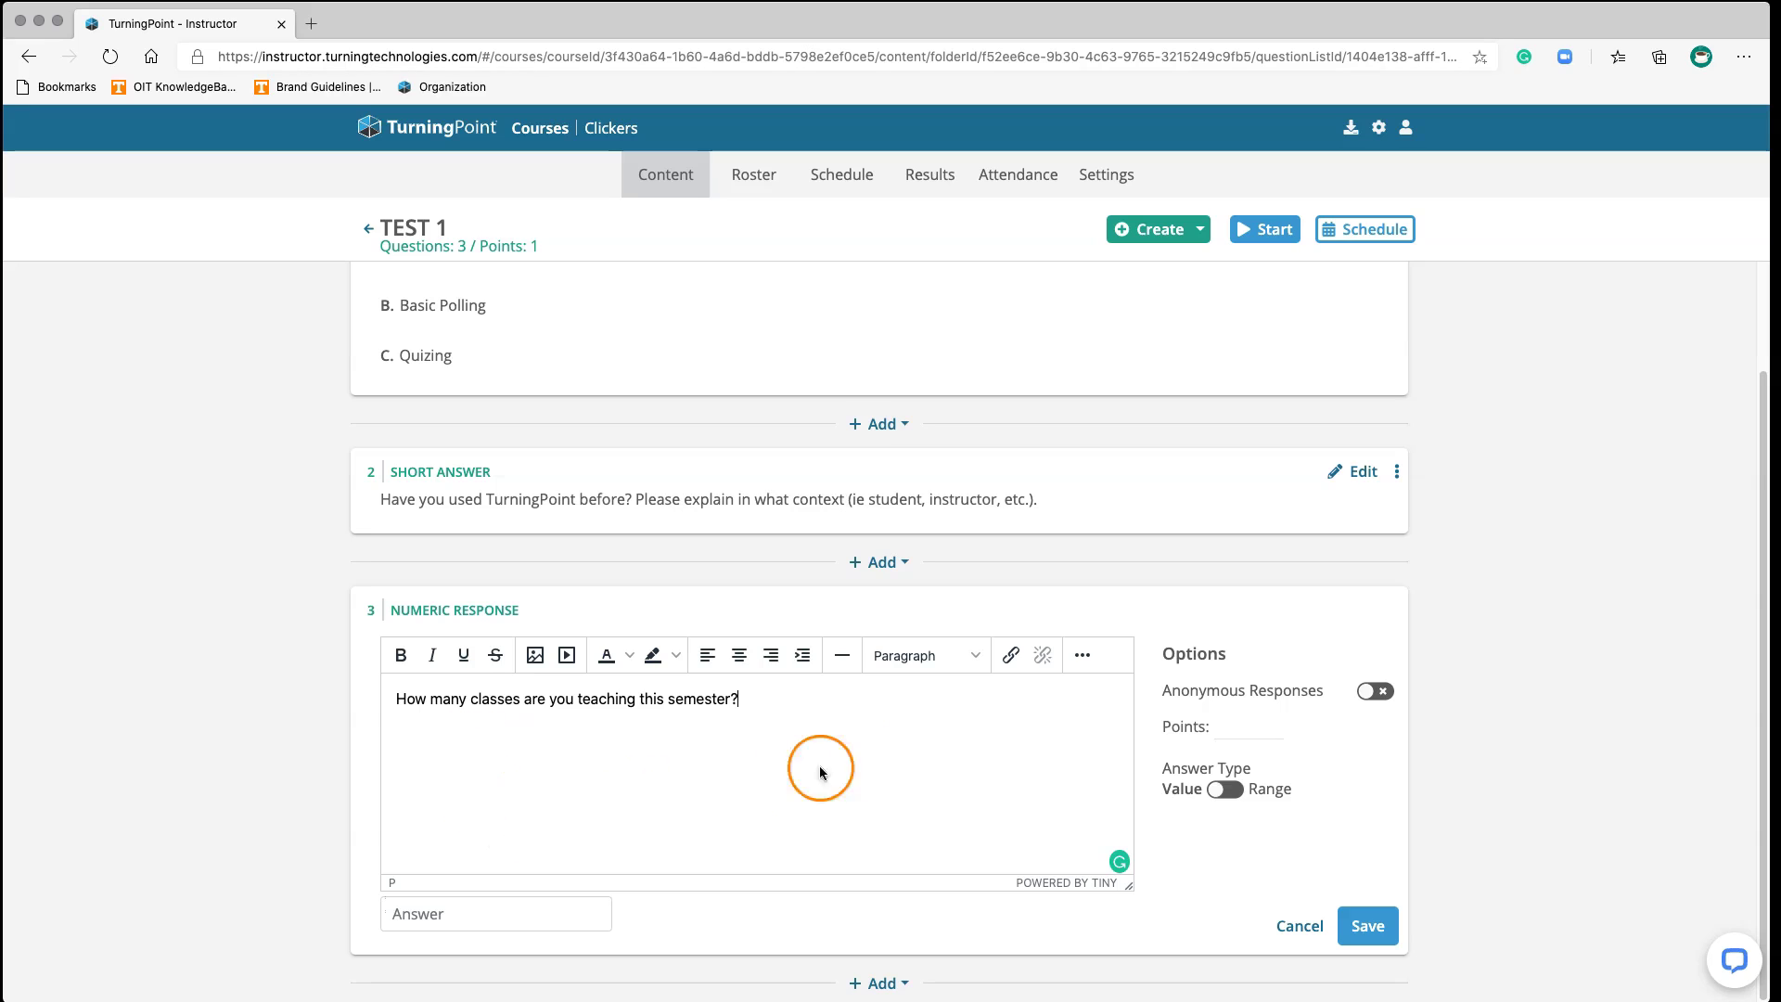
pyautogui.click(1226, 791)
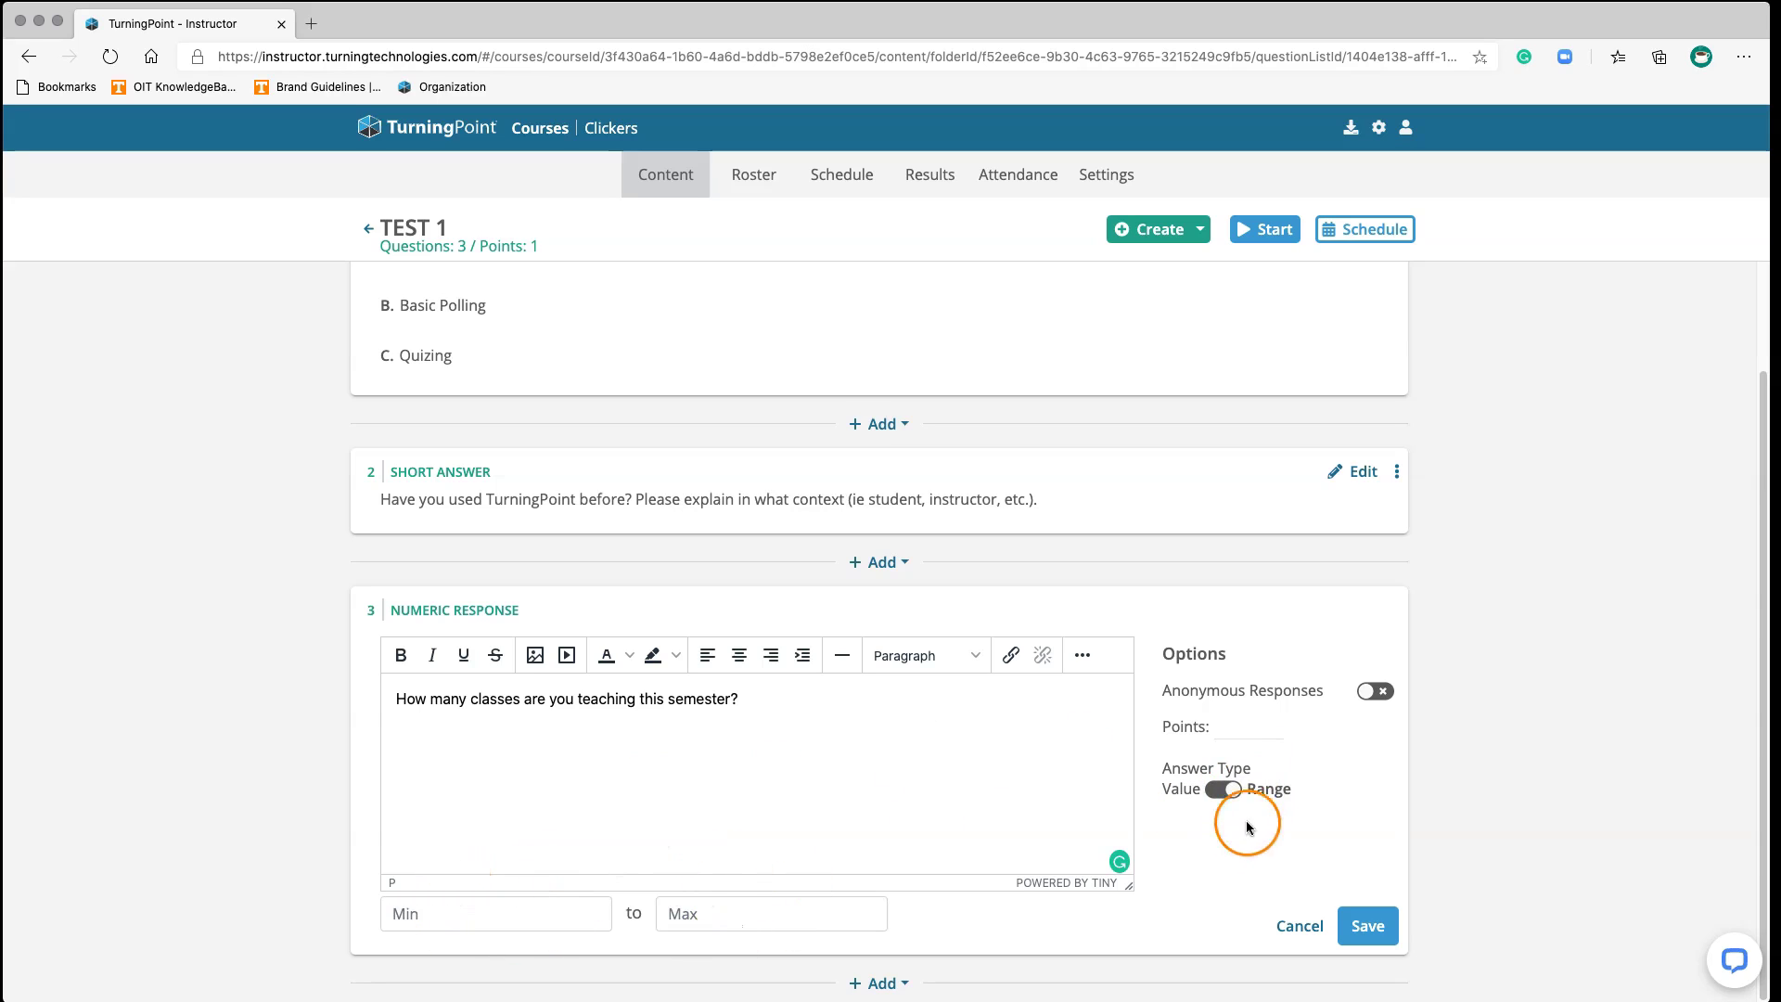
pyautogui.click(1215, 791)
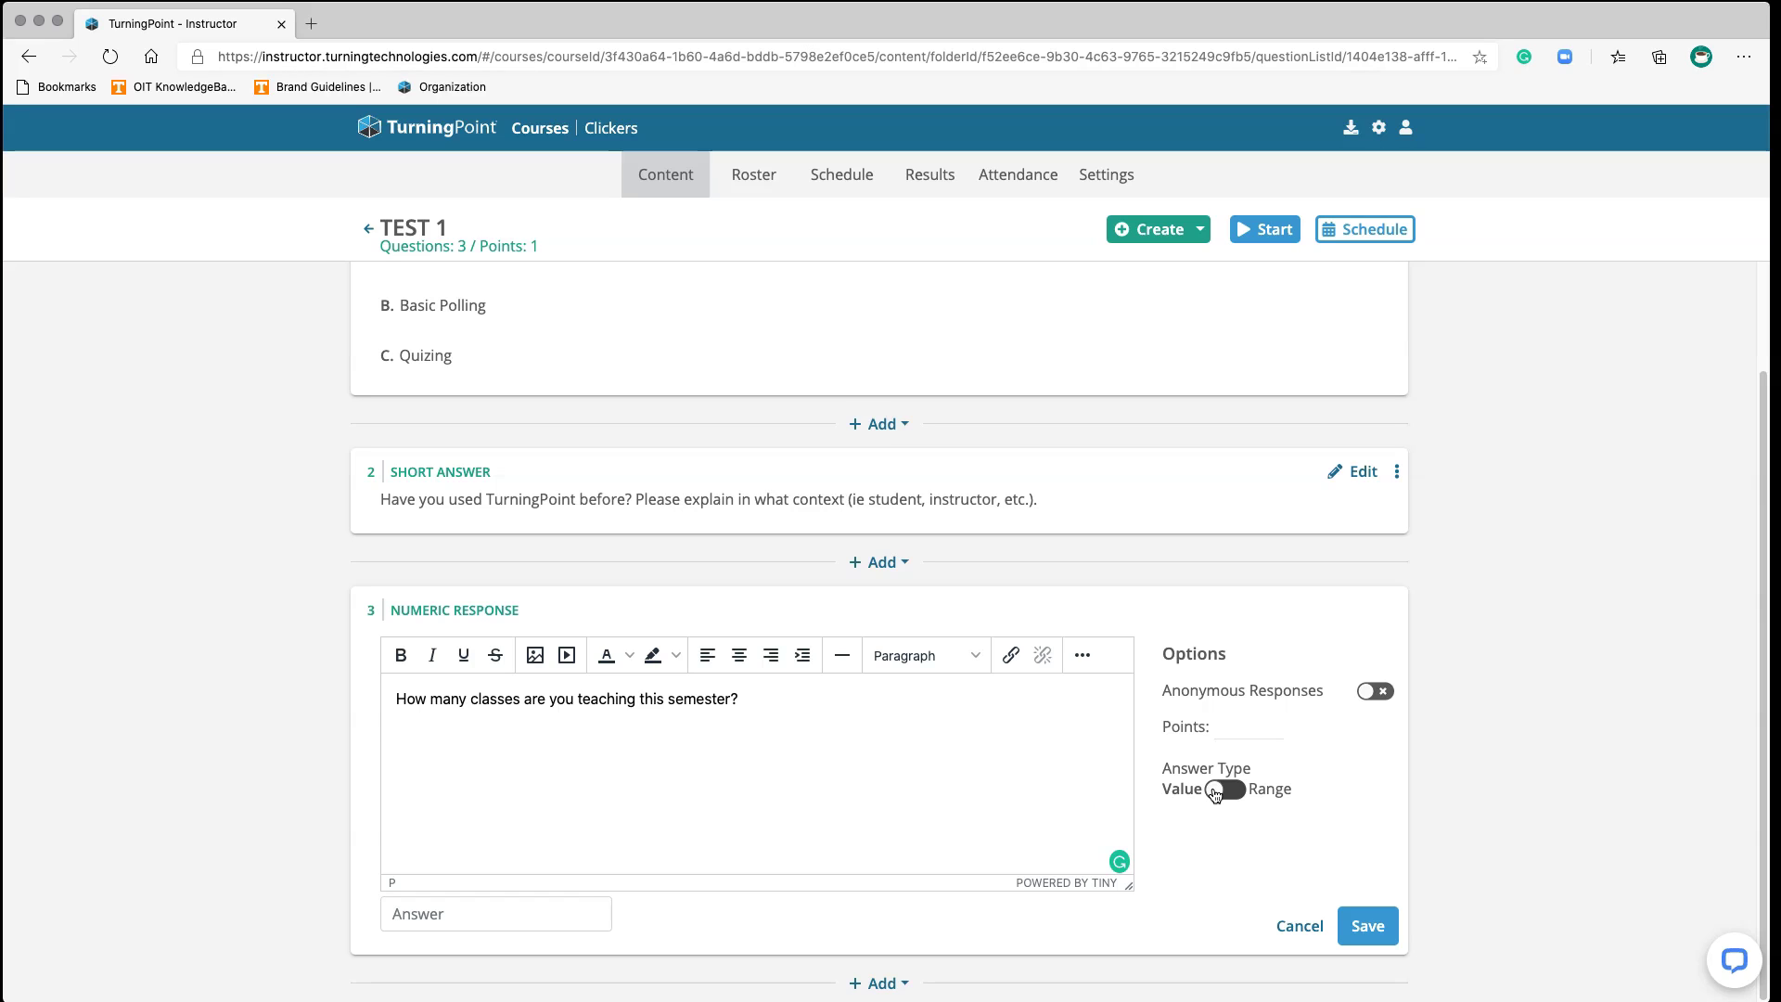
pyautogui.click(1366, 926)
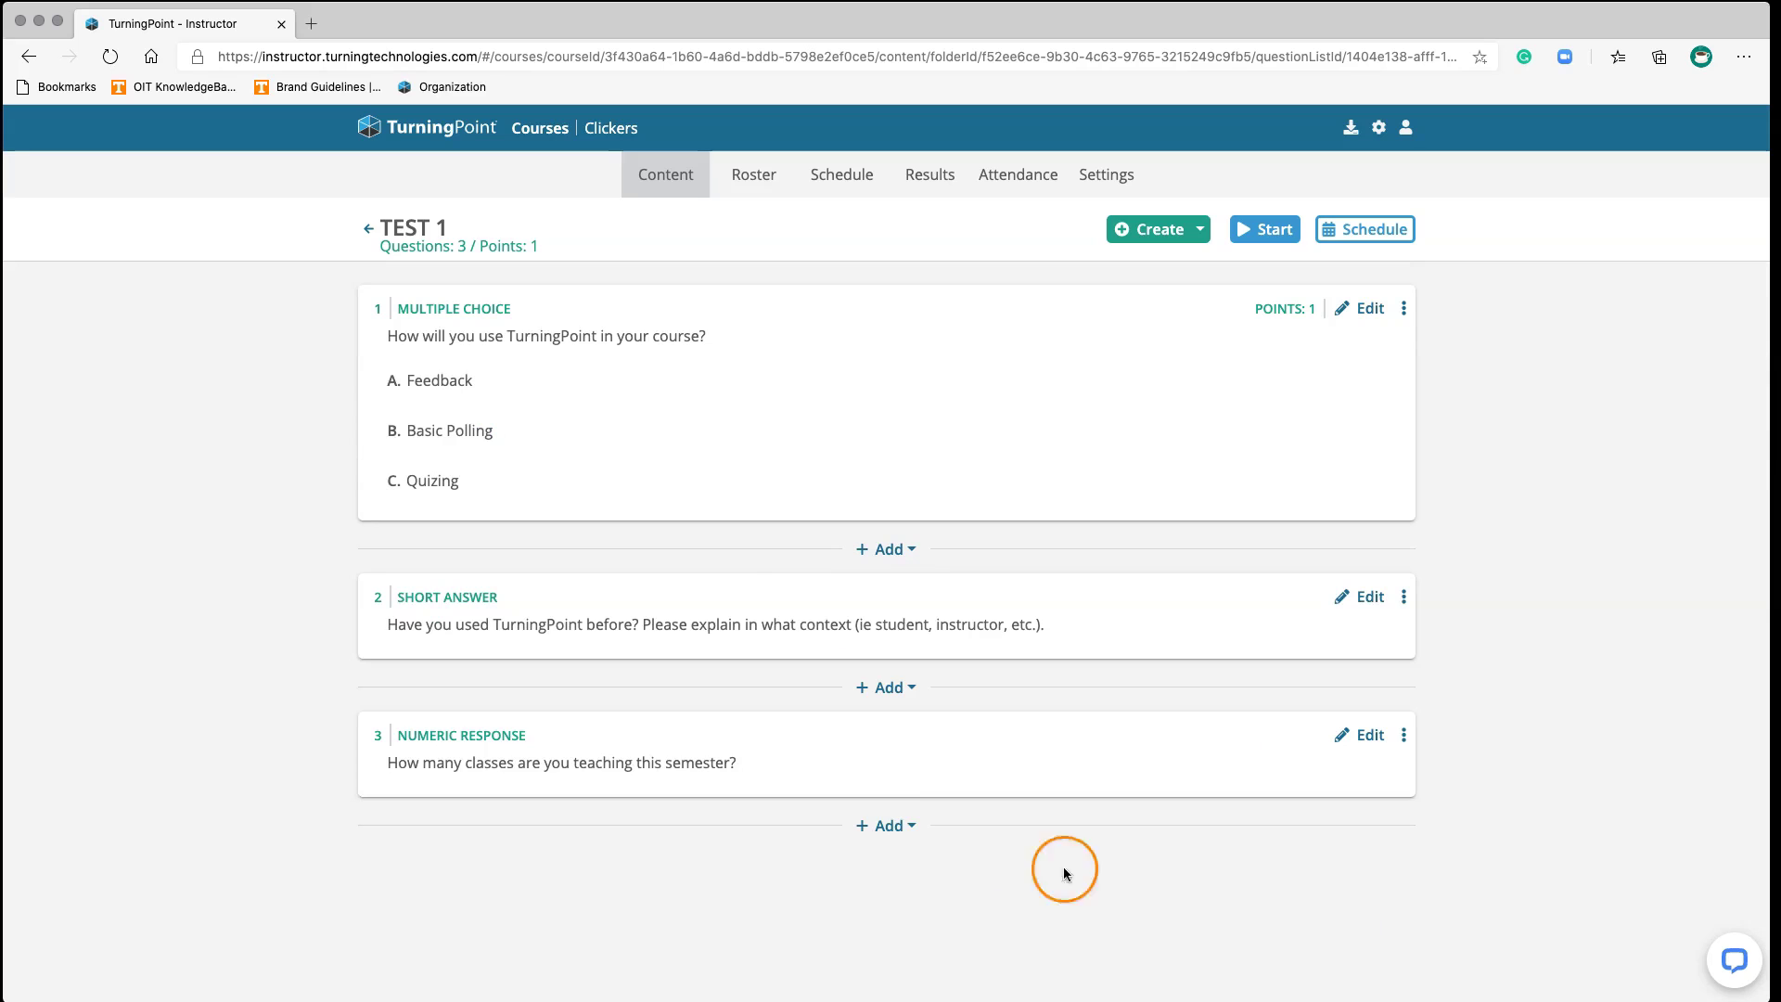
# - Add a hotspot question after the numeric response question and upload UT Map.png as its image
pyautogui.click(913, 825)
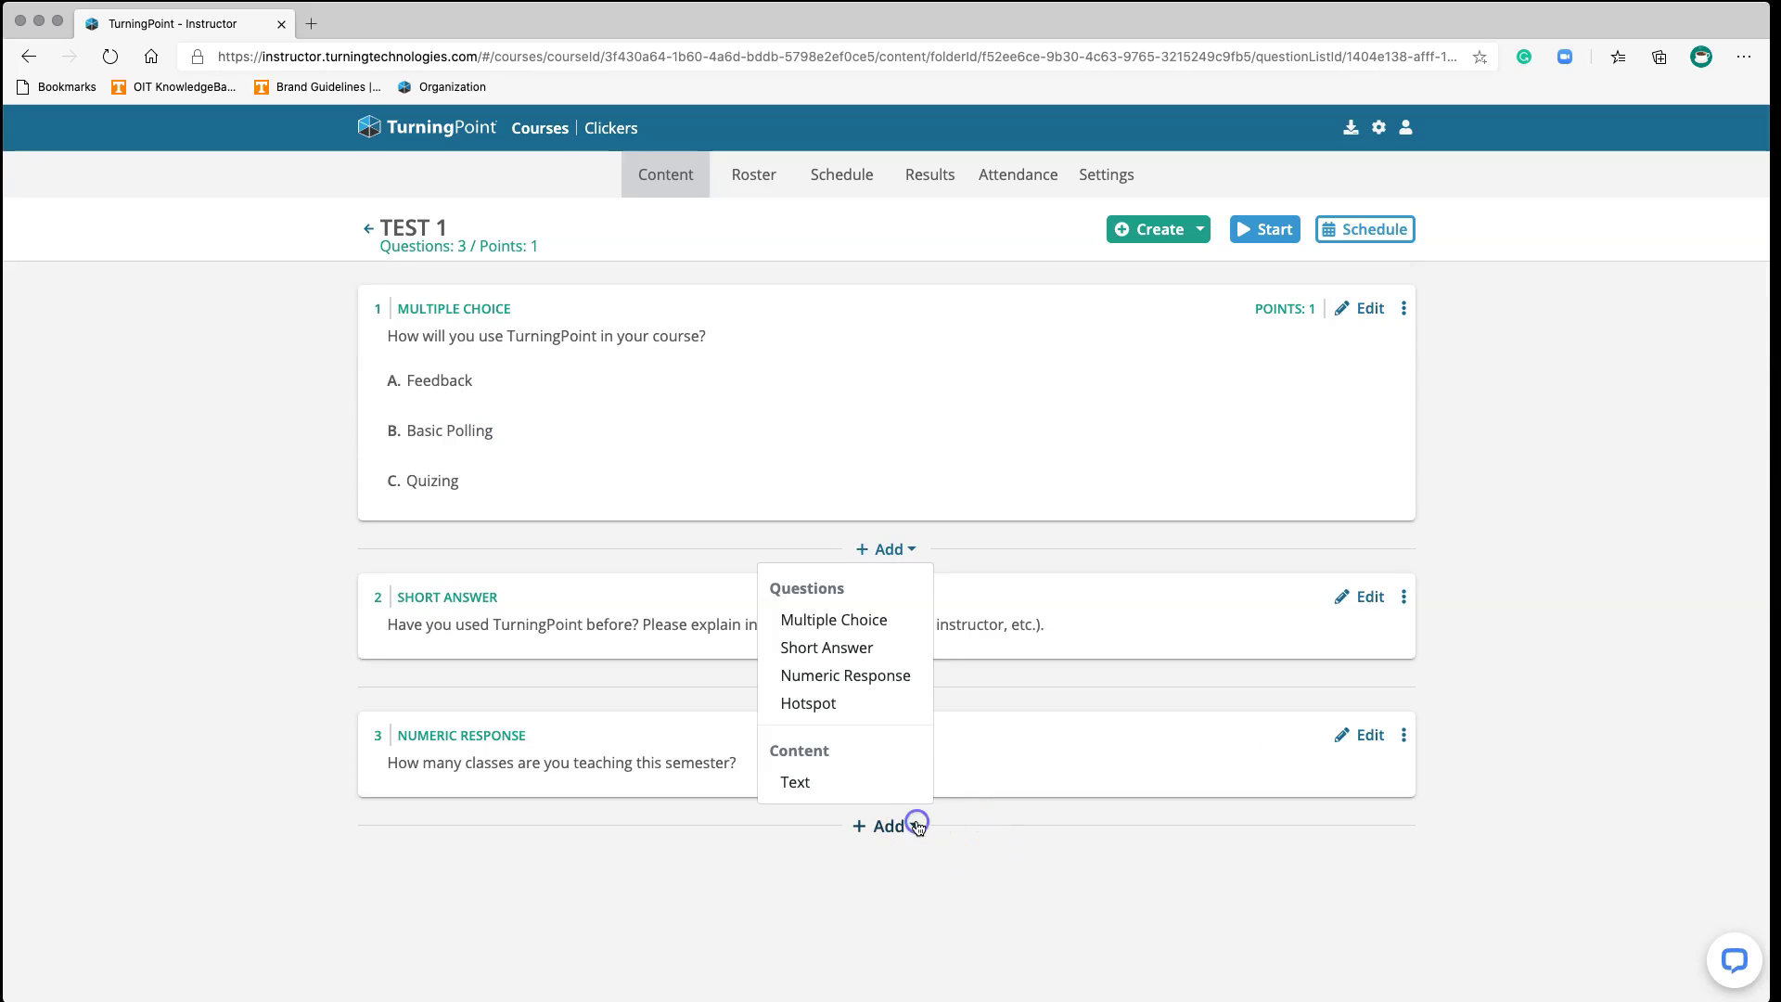
pyautogui.click(835, 703)
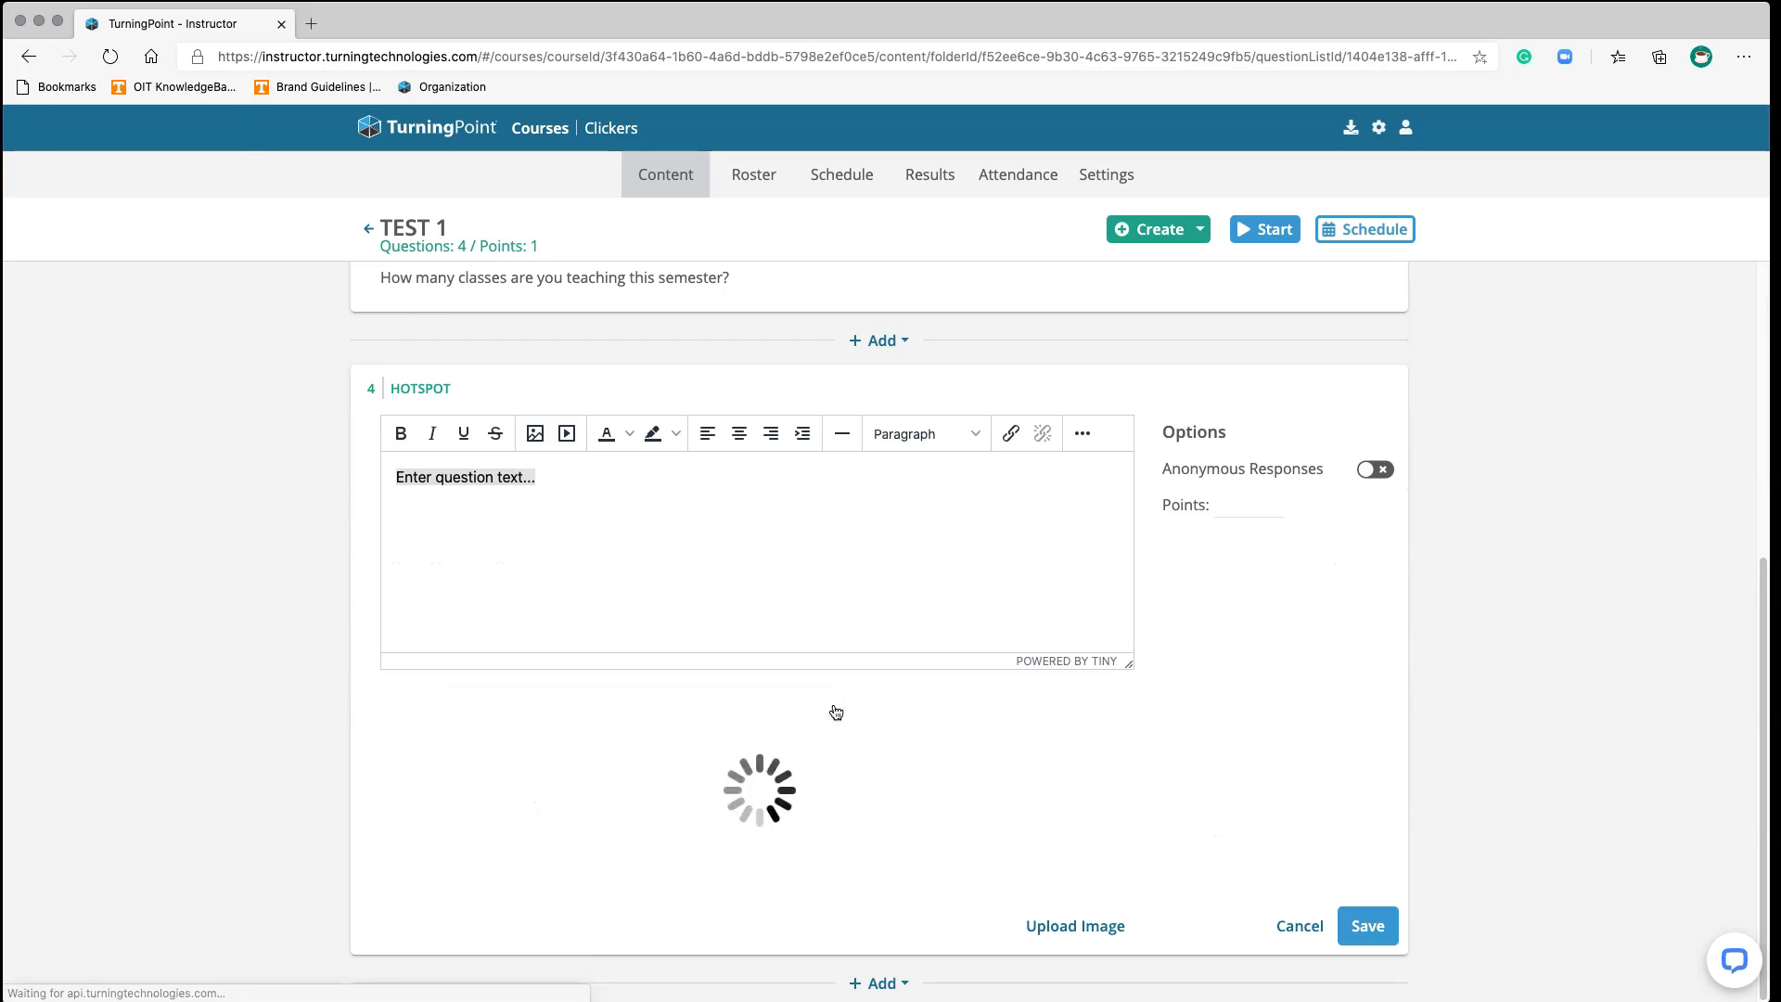
pyautogui.click(92, 932)
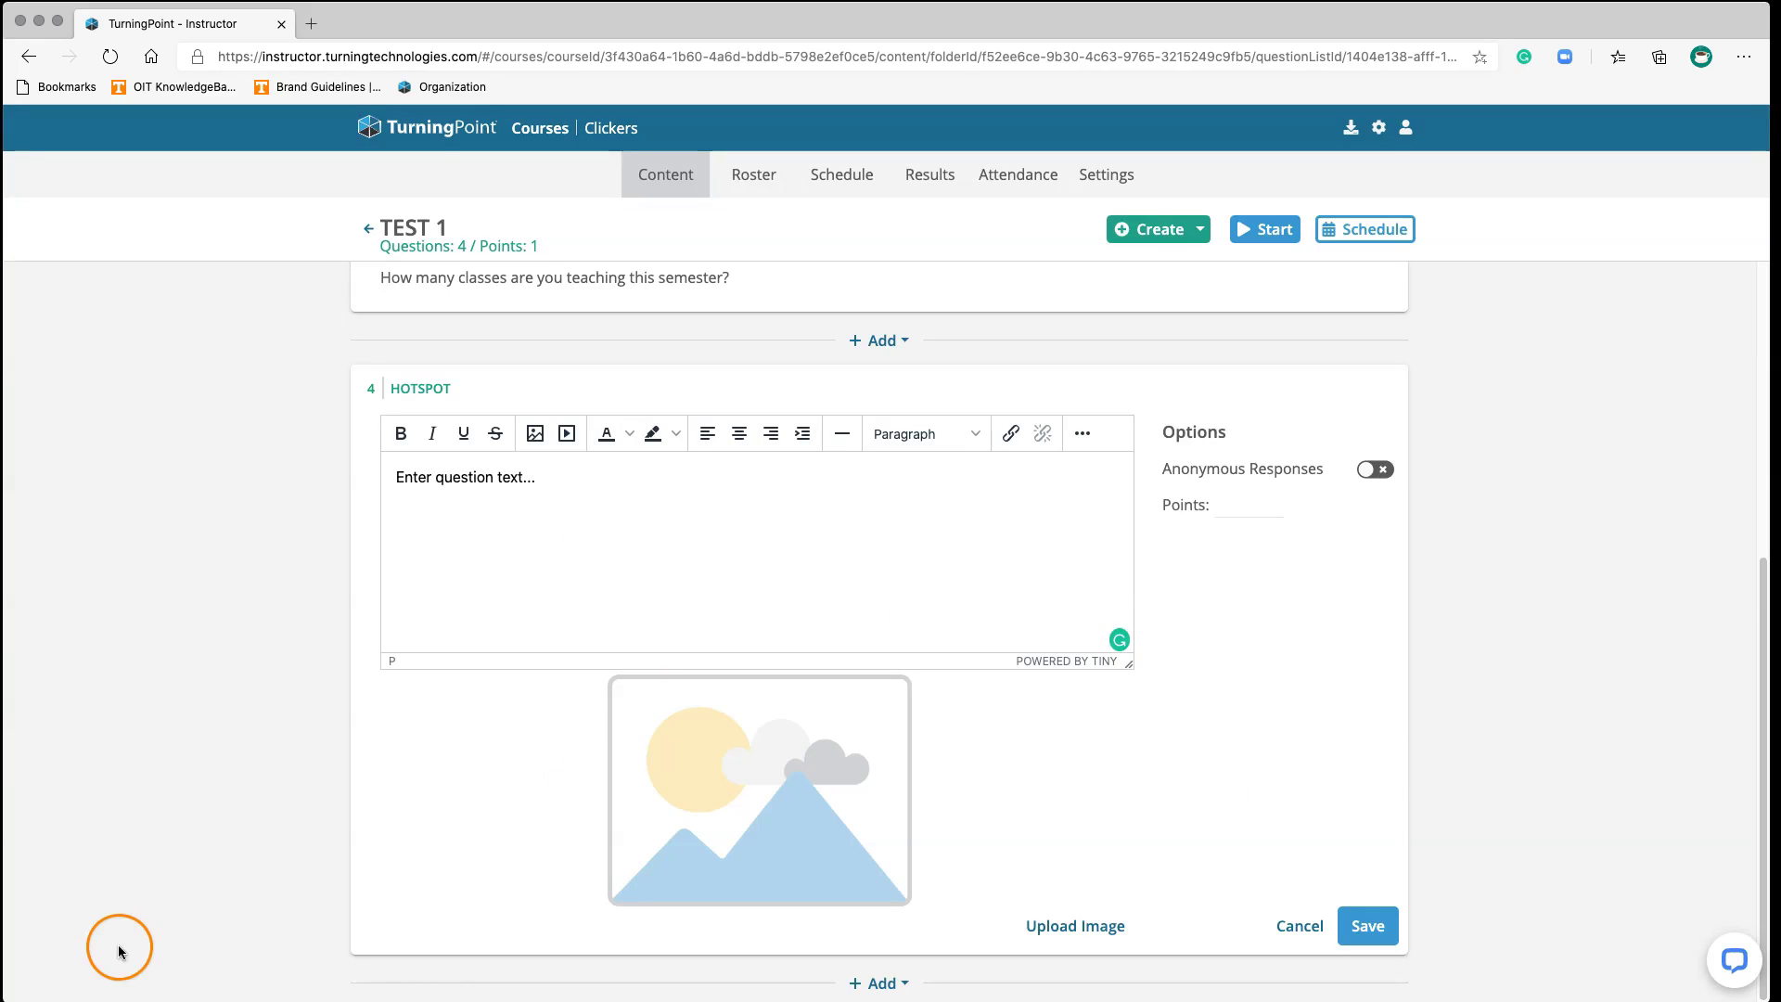
pyautogui.click(1075, 928)
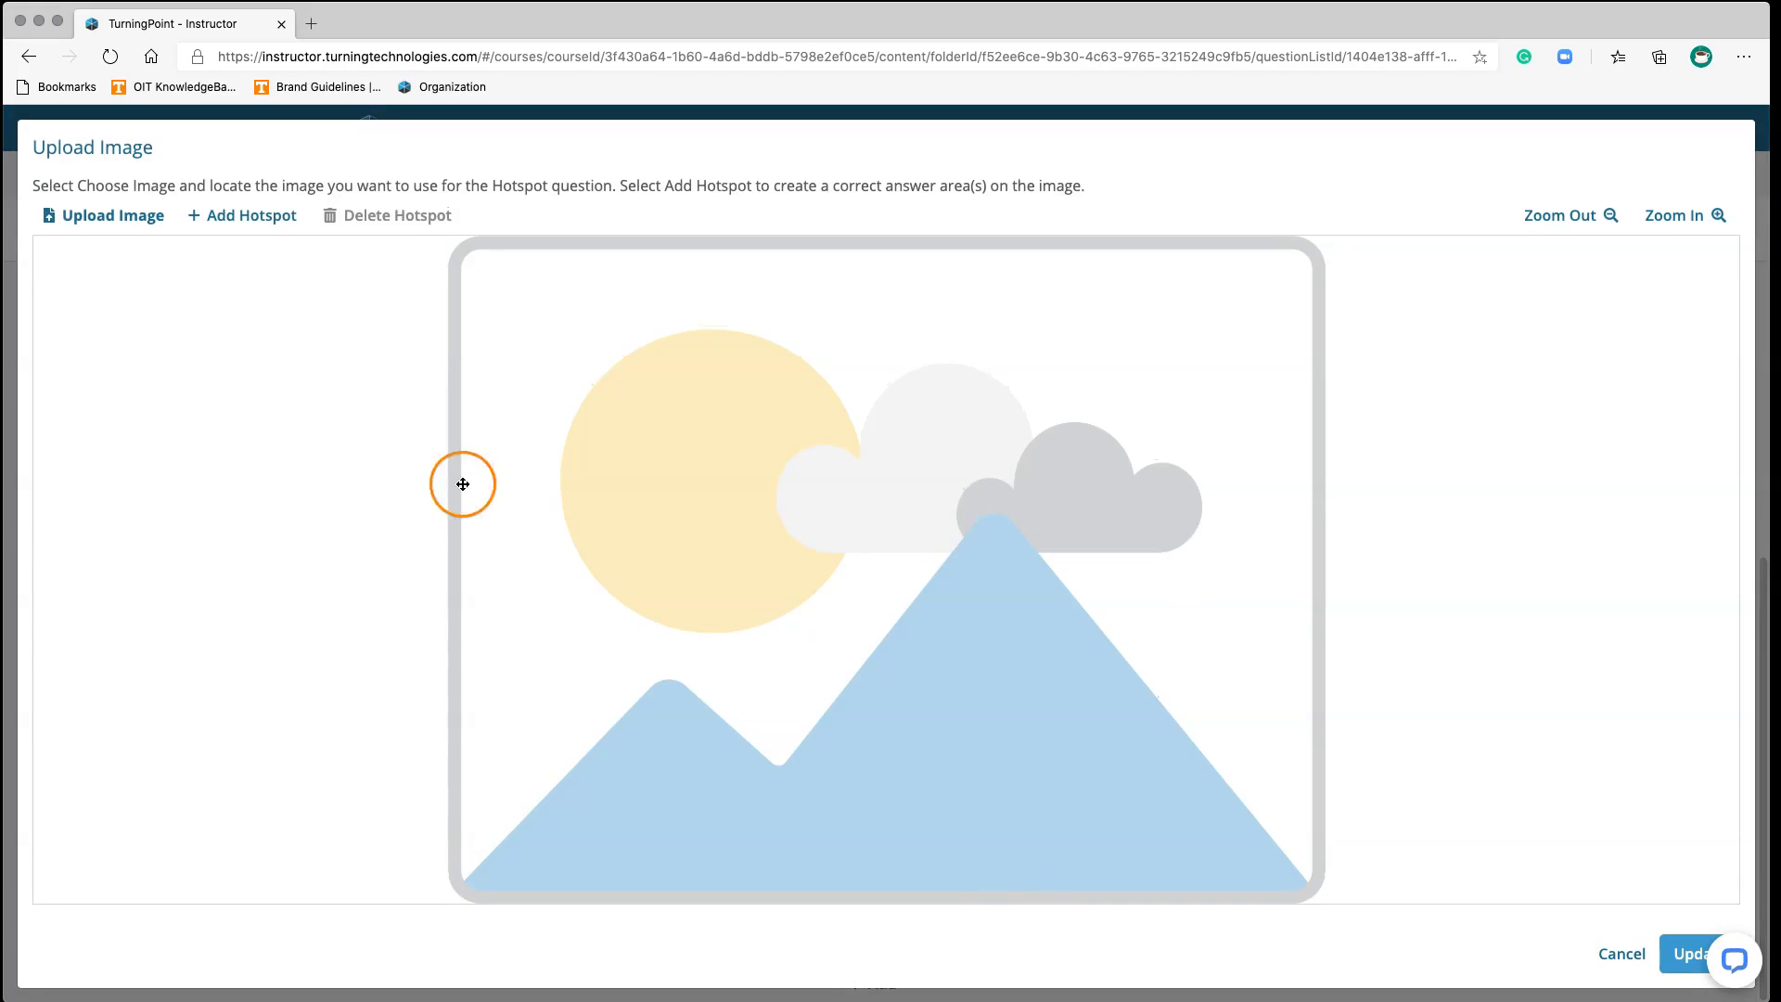
pyautogui.click(105, 221)
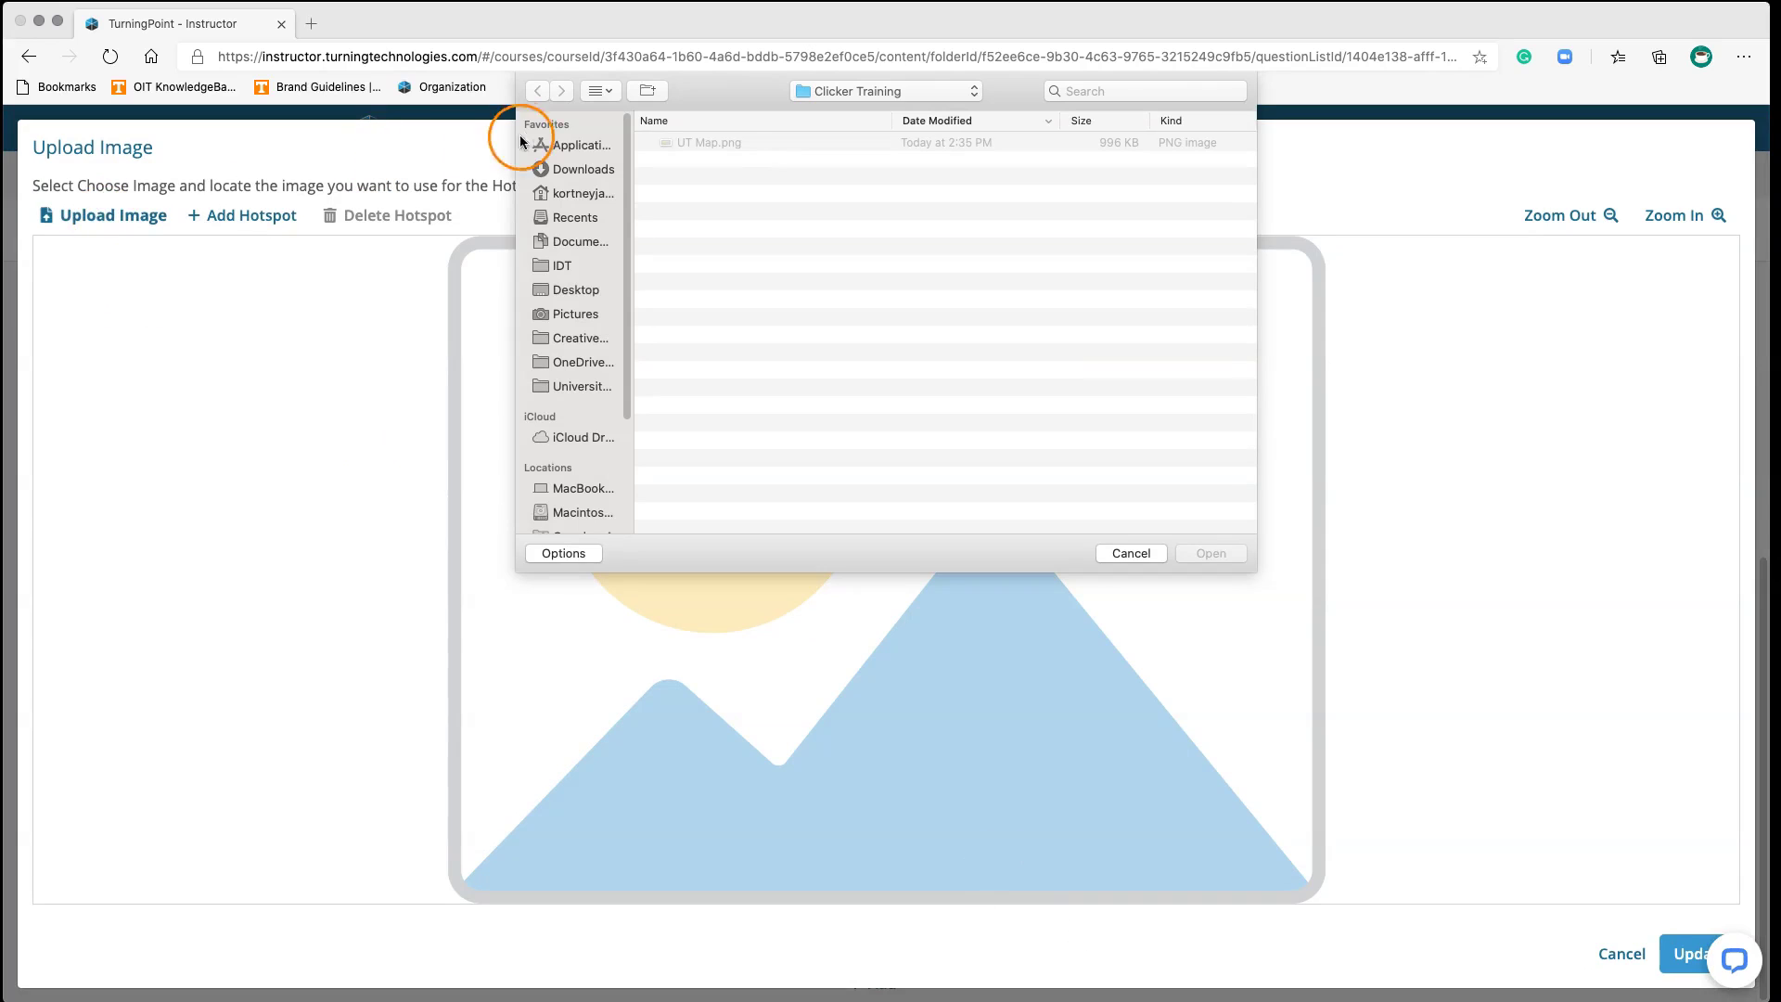
pyautogui.click(708, 142)
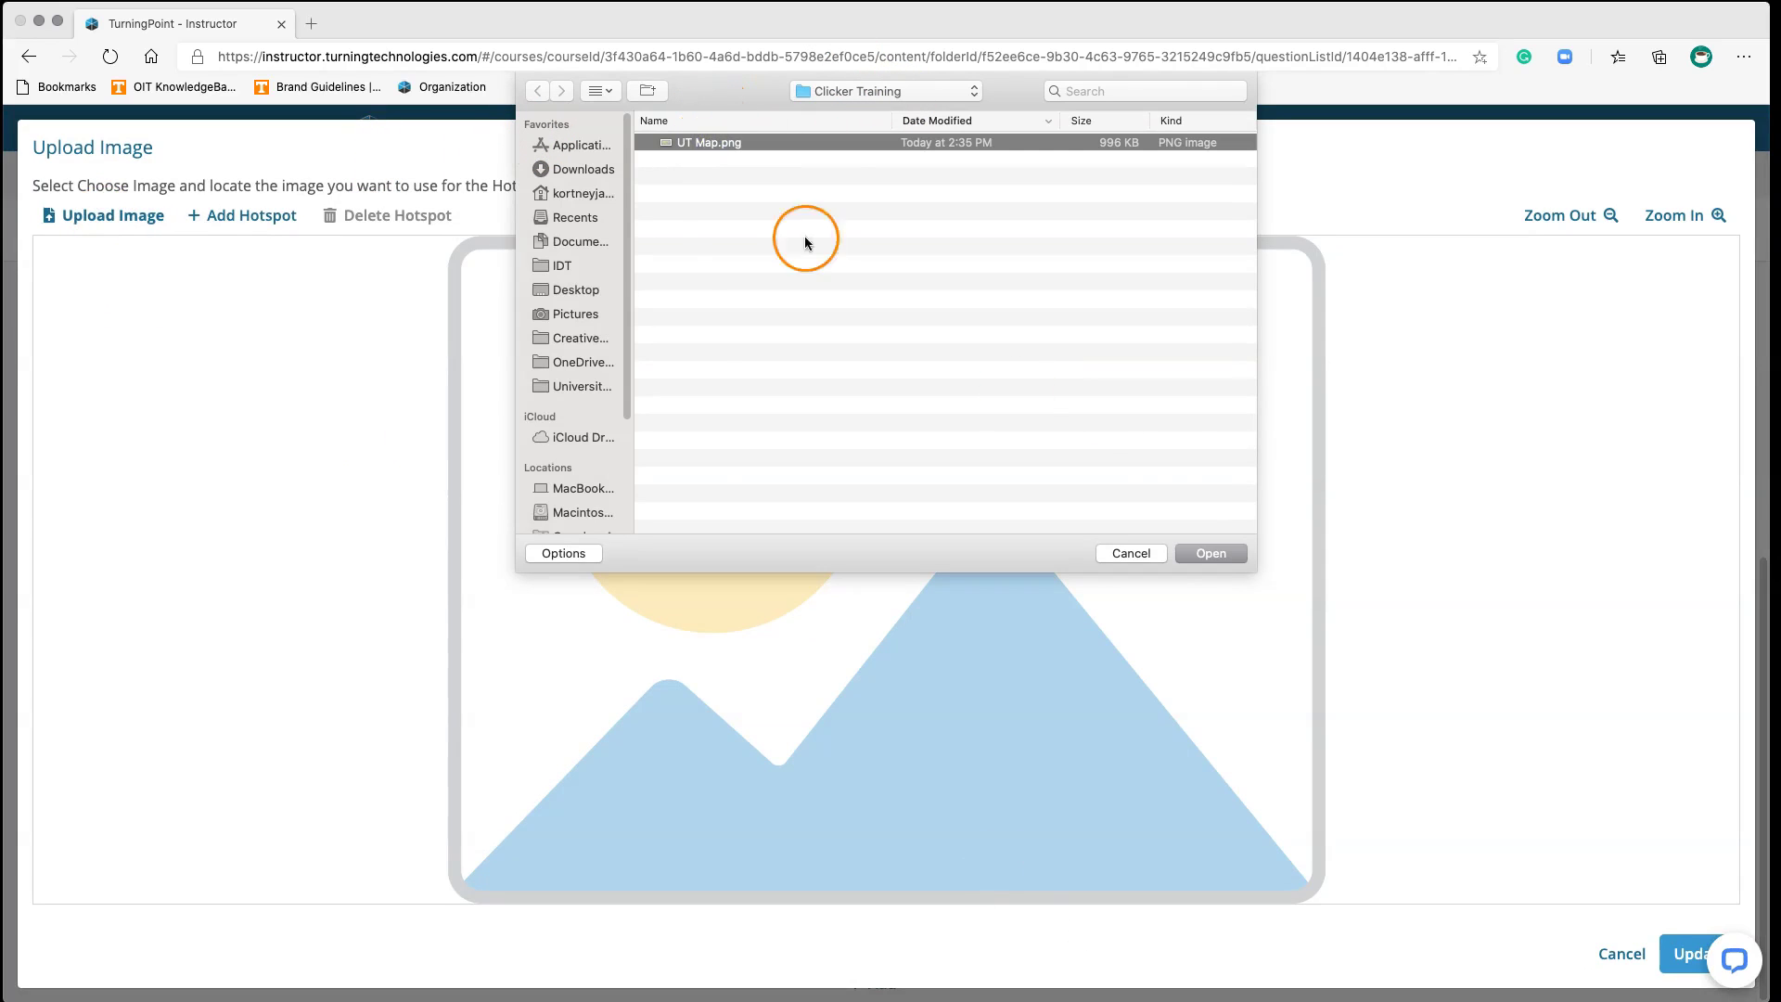
pyautogui.click(1207, 552)
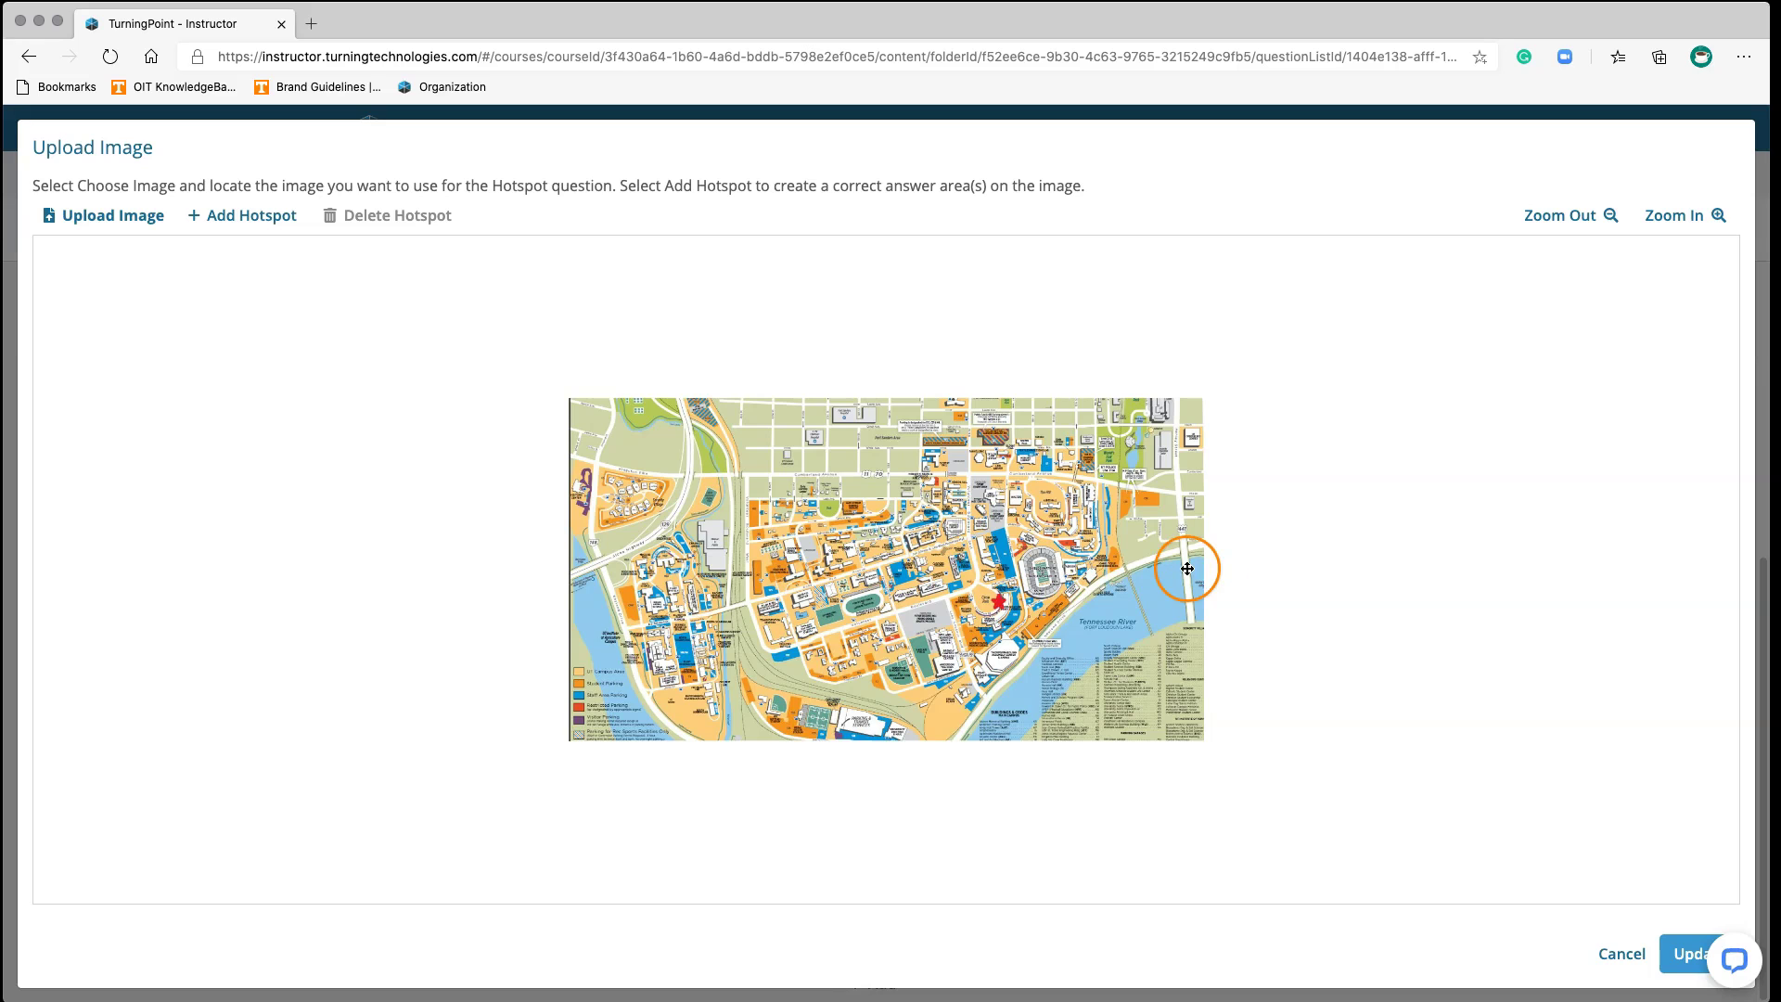
# - Add a hotspot to the map and shrink and position it over the lower end of the football stadium
pyautogui.click(1679, 221)
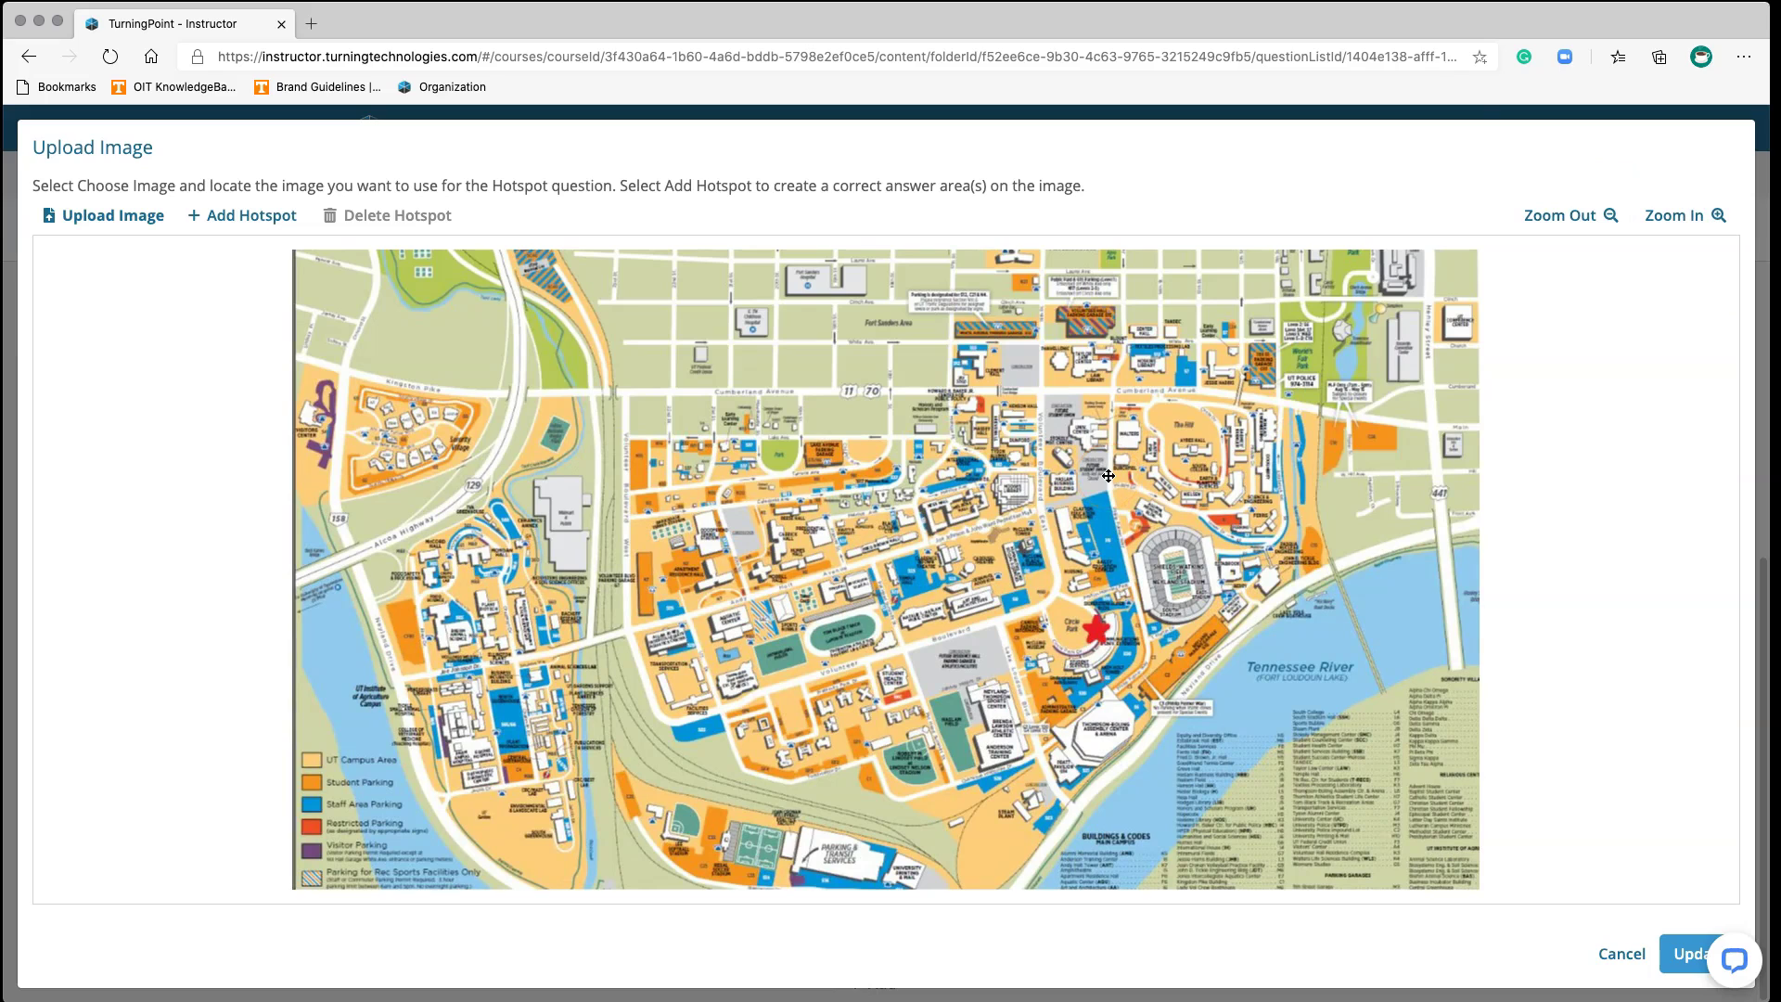
pyautogui.click(206, 217)
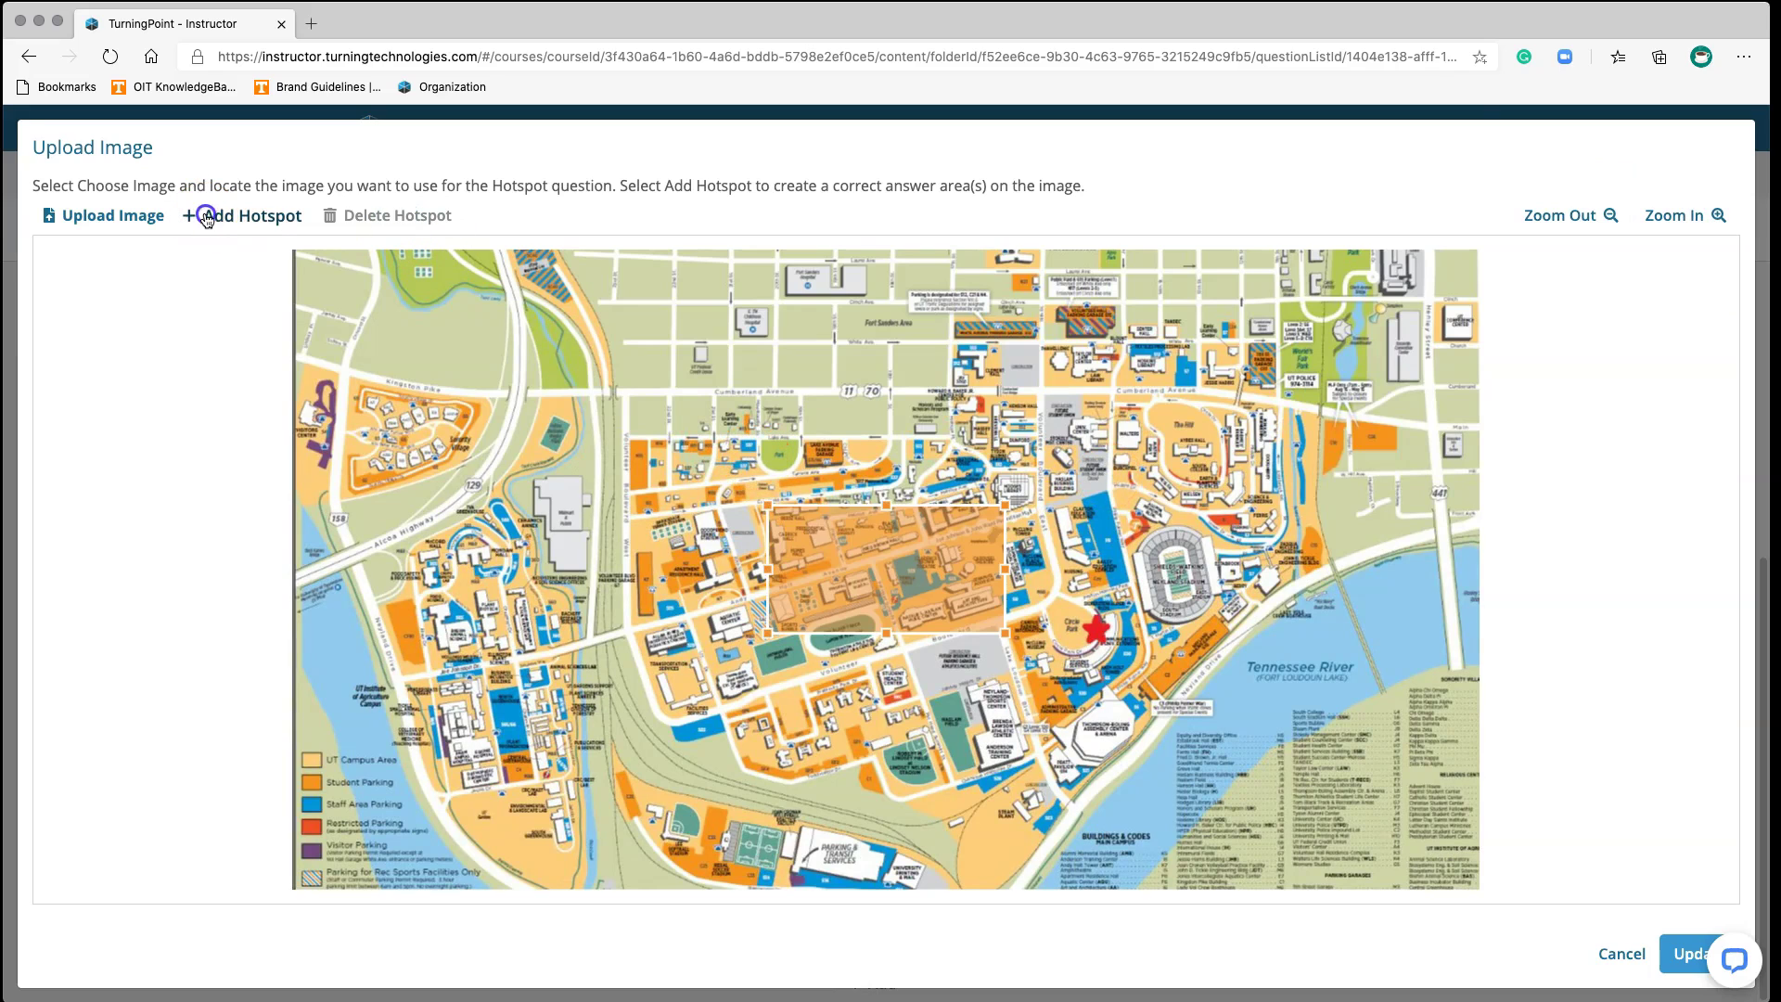
pyautogui.moveTo(847, 566); pyautogui.dragTo(1208, 578)
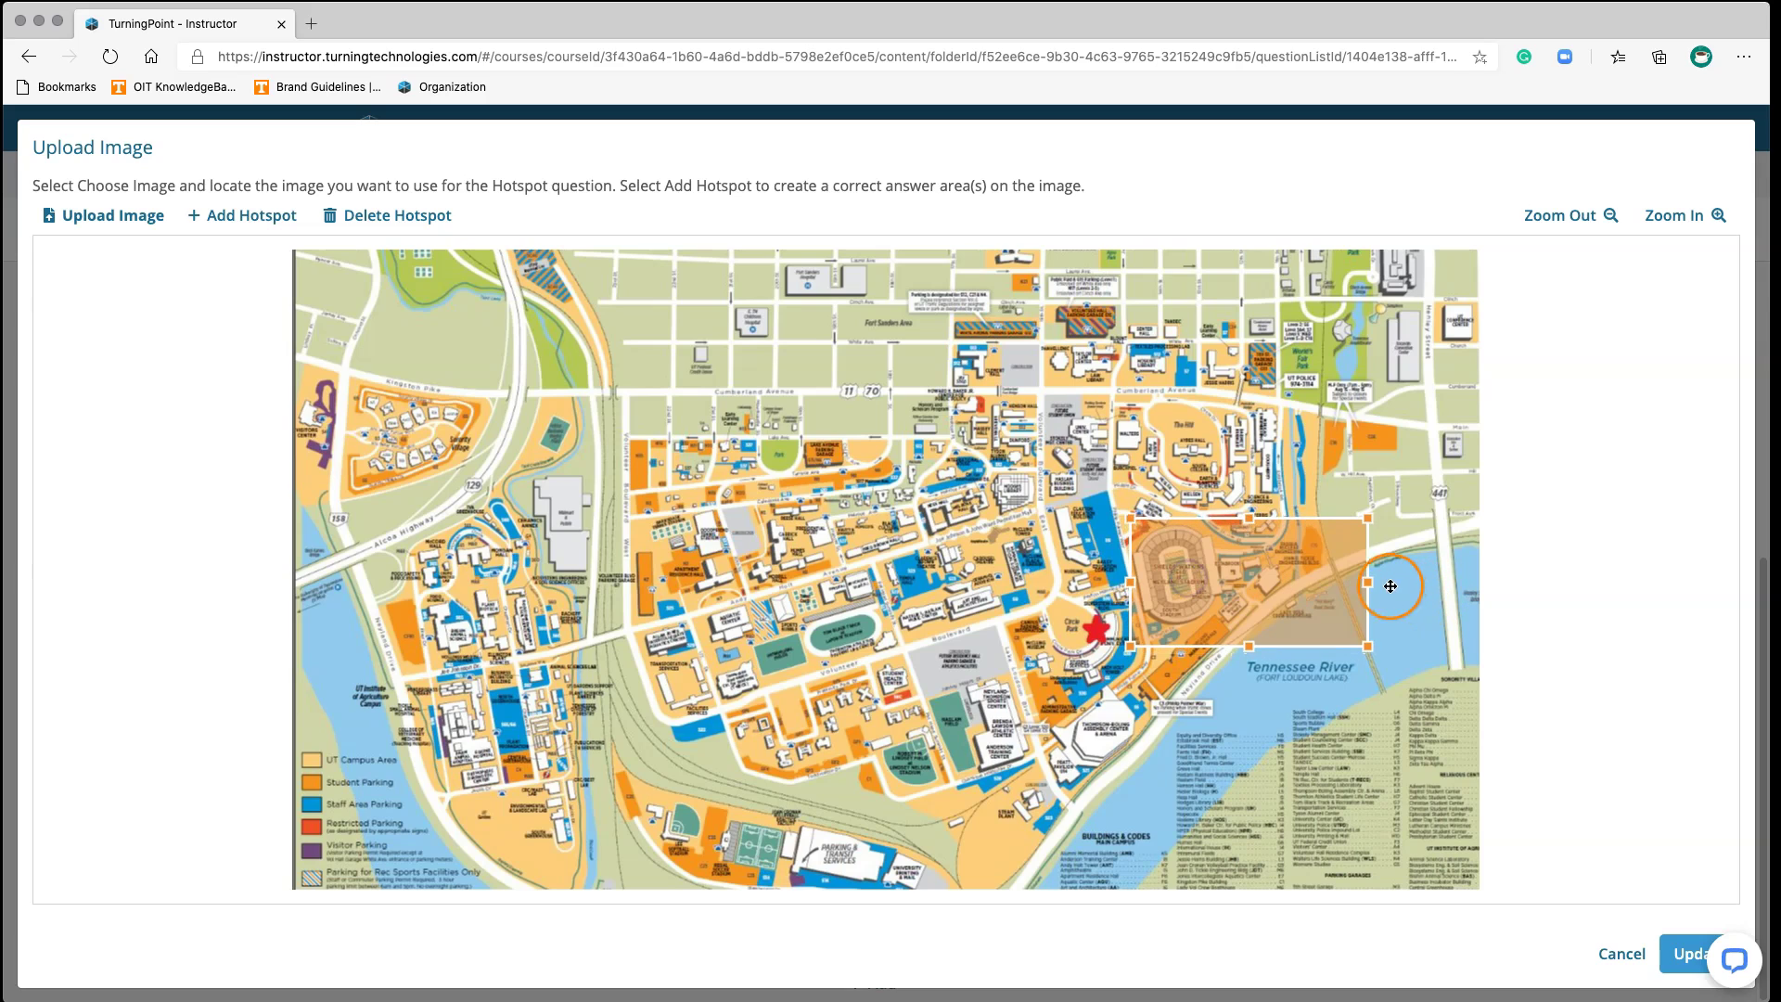
pyautogui.moveTo(1367, 582); pyautogui.dragTo(1222, 570)
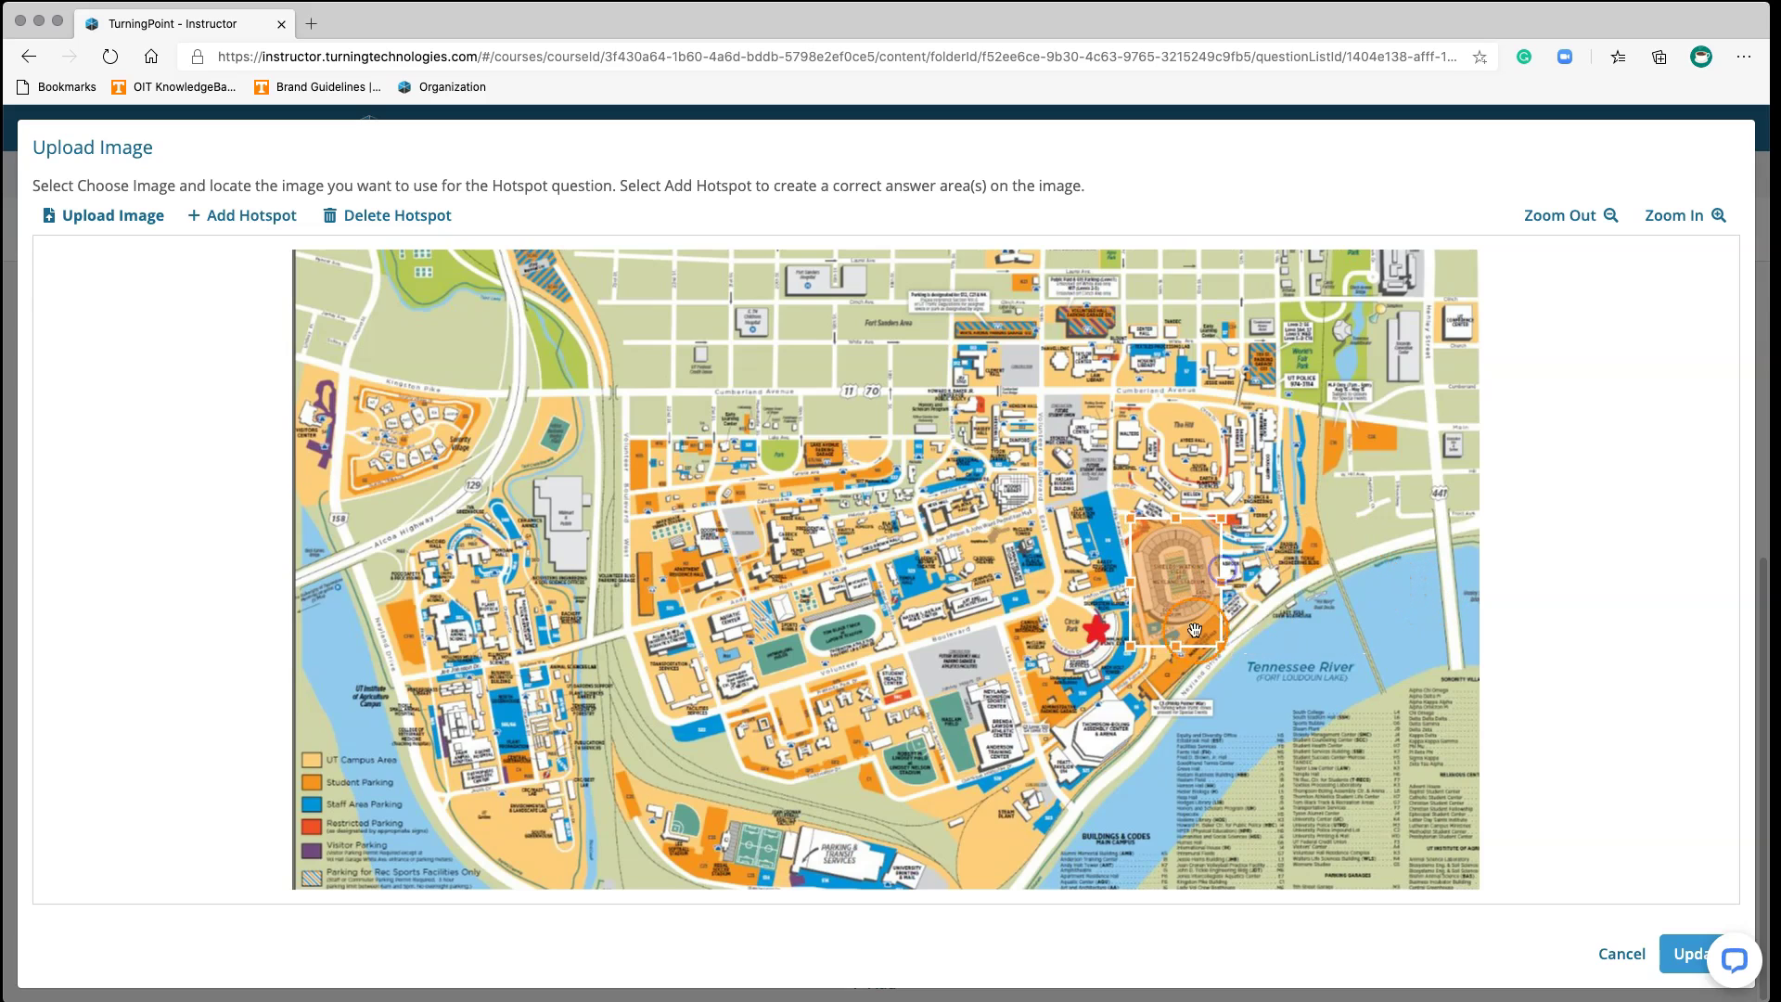
pyautogui.moveTo(1176, 646); pyautogui.dragTo(1176, 627)
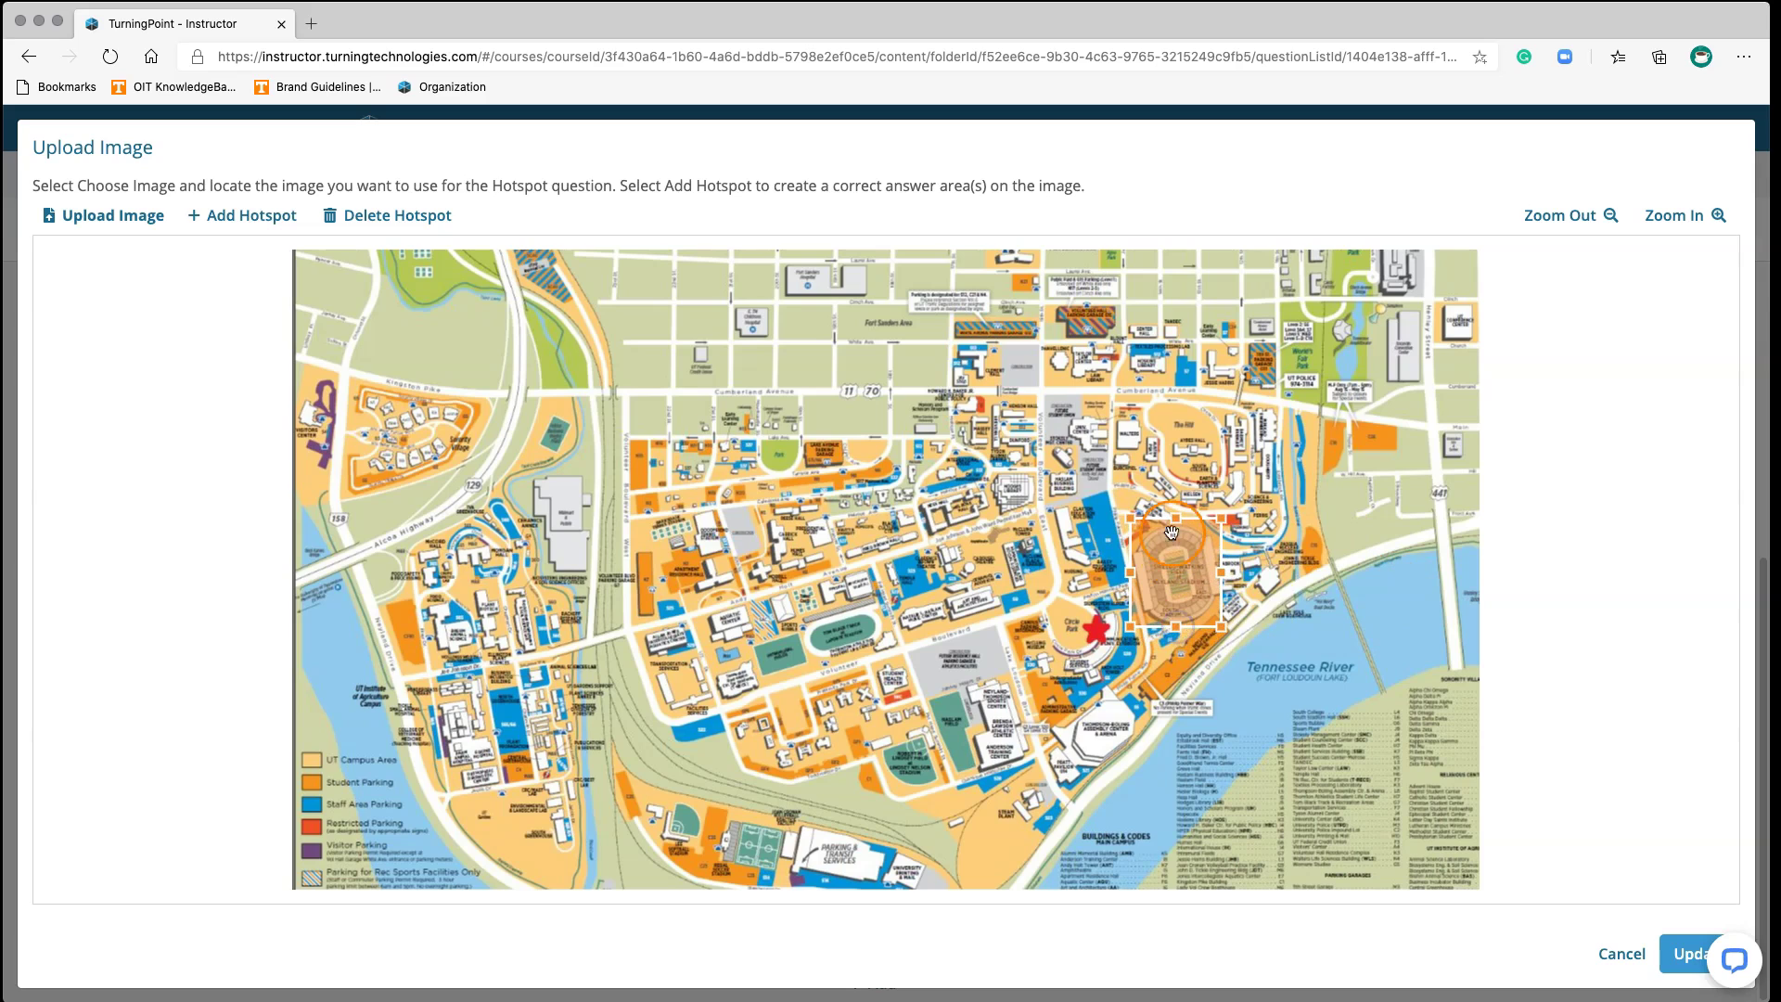
pyautogui.moveTo(1175, 518); pyautogui.dragTo(1212, 610)
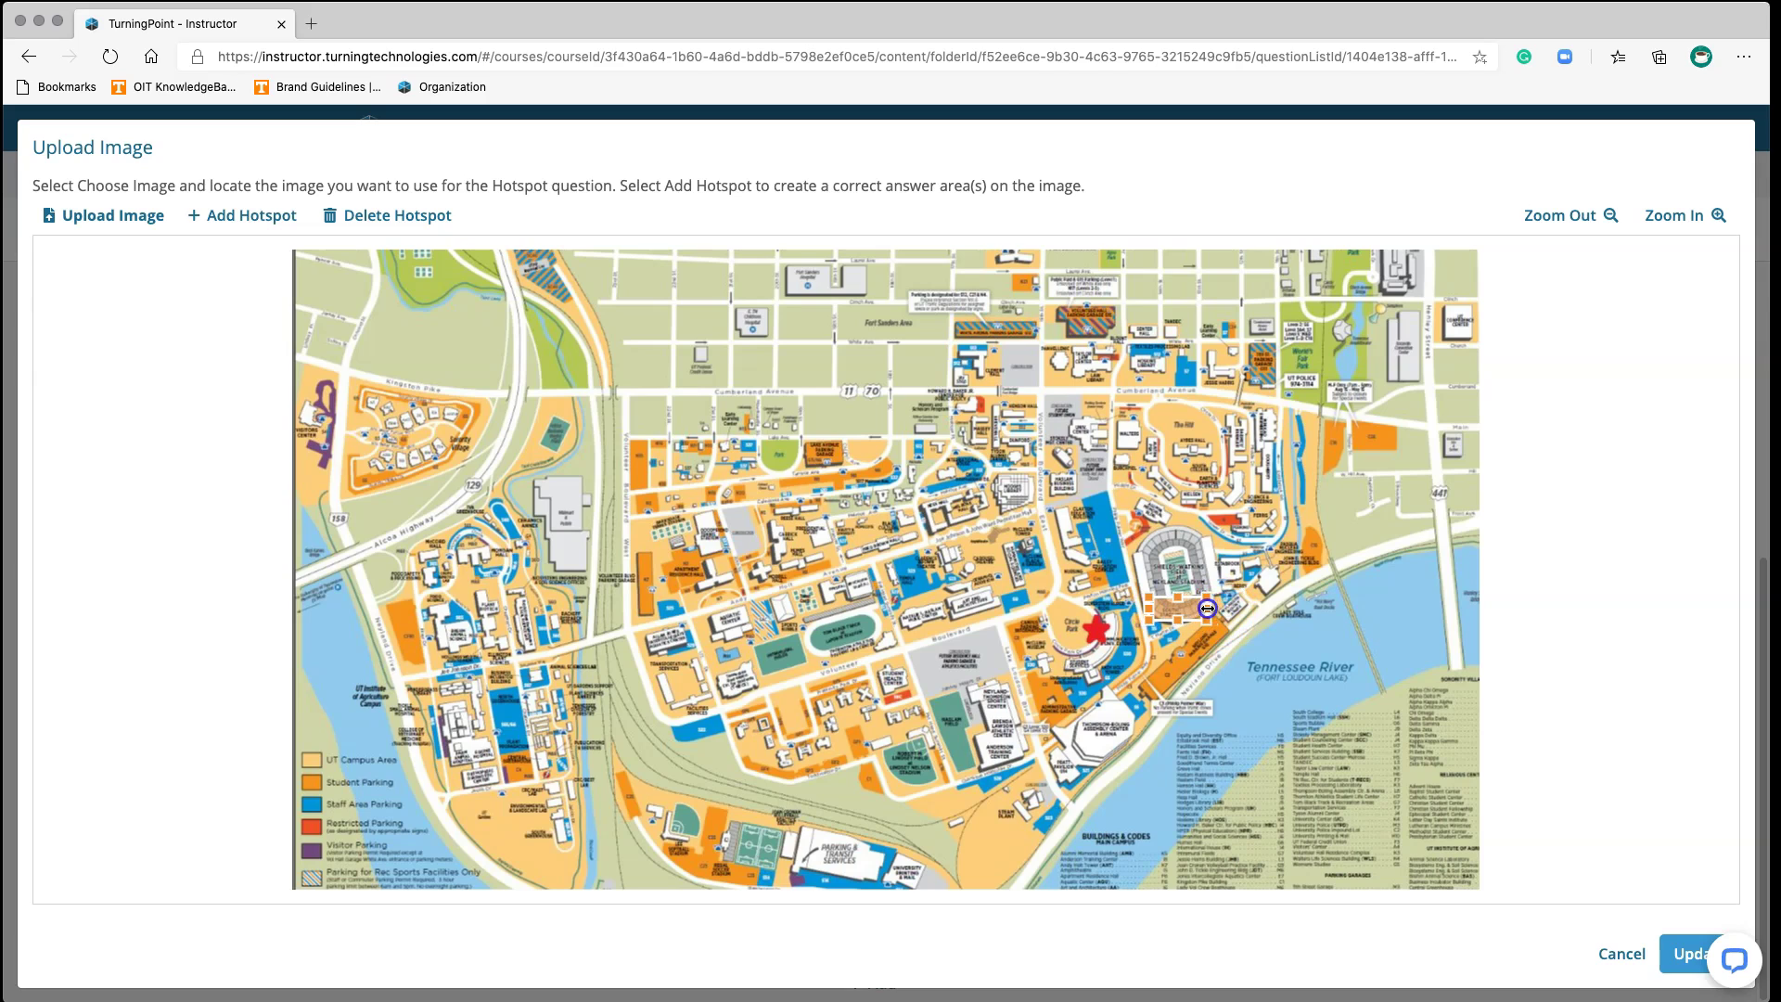
pyautogui.click(1180, 609)
# - Add a second hotspot and resize and move it over the middle of the football stadium
pyautogui.click(234, 216)
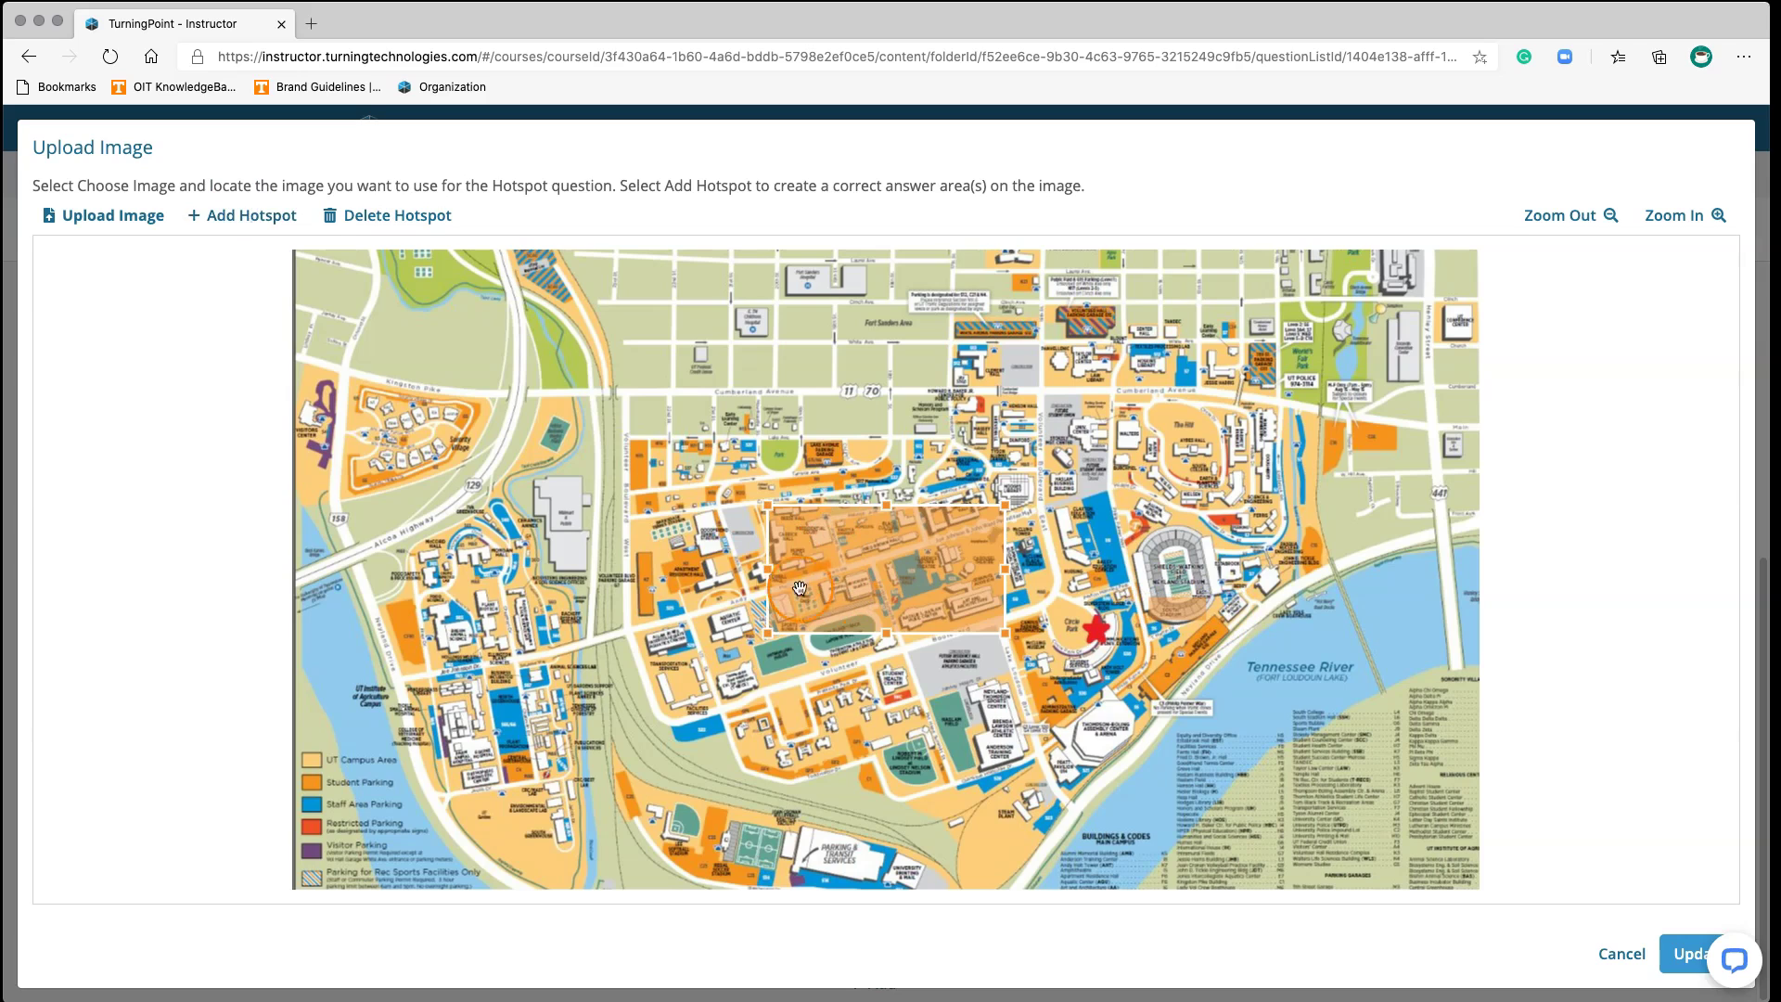
pyautogui.moveTo(768, 569); pyautogui.dragTo(1173, 543)
pyautogui.click(963, 569)
pyautogui.click(1184, 481)
pyautogui.moveTo(1184, 481); pyautogui.dragTo(1139, 581)
pyautogui.click(1199, 577)
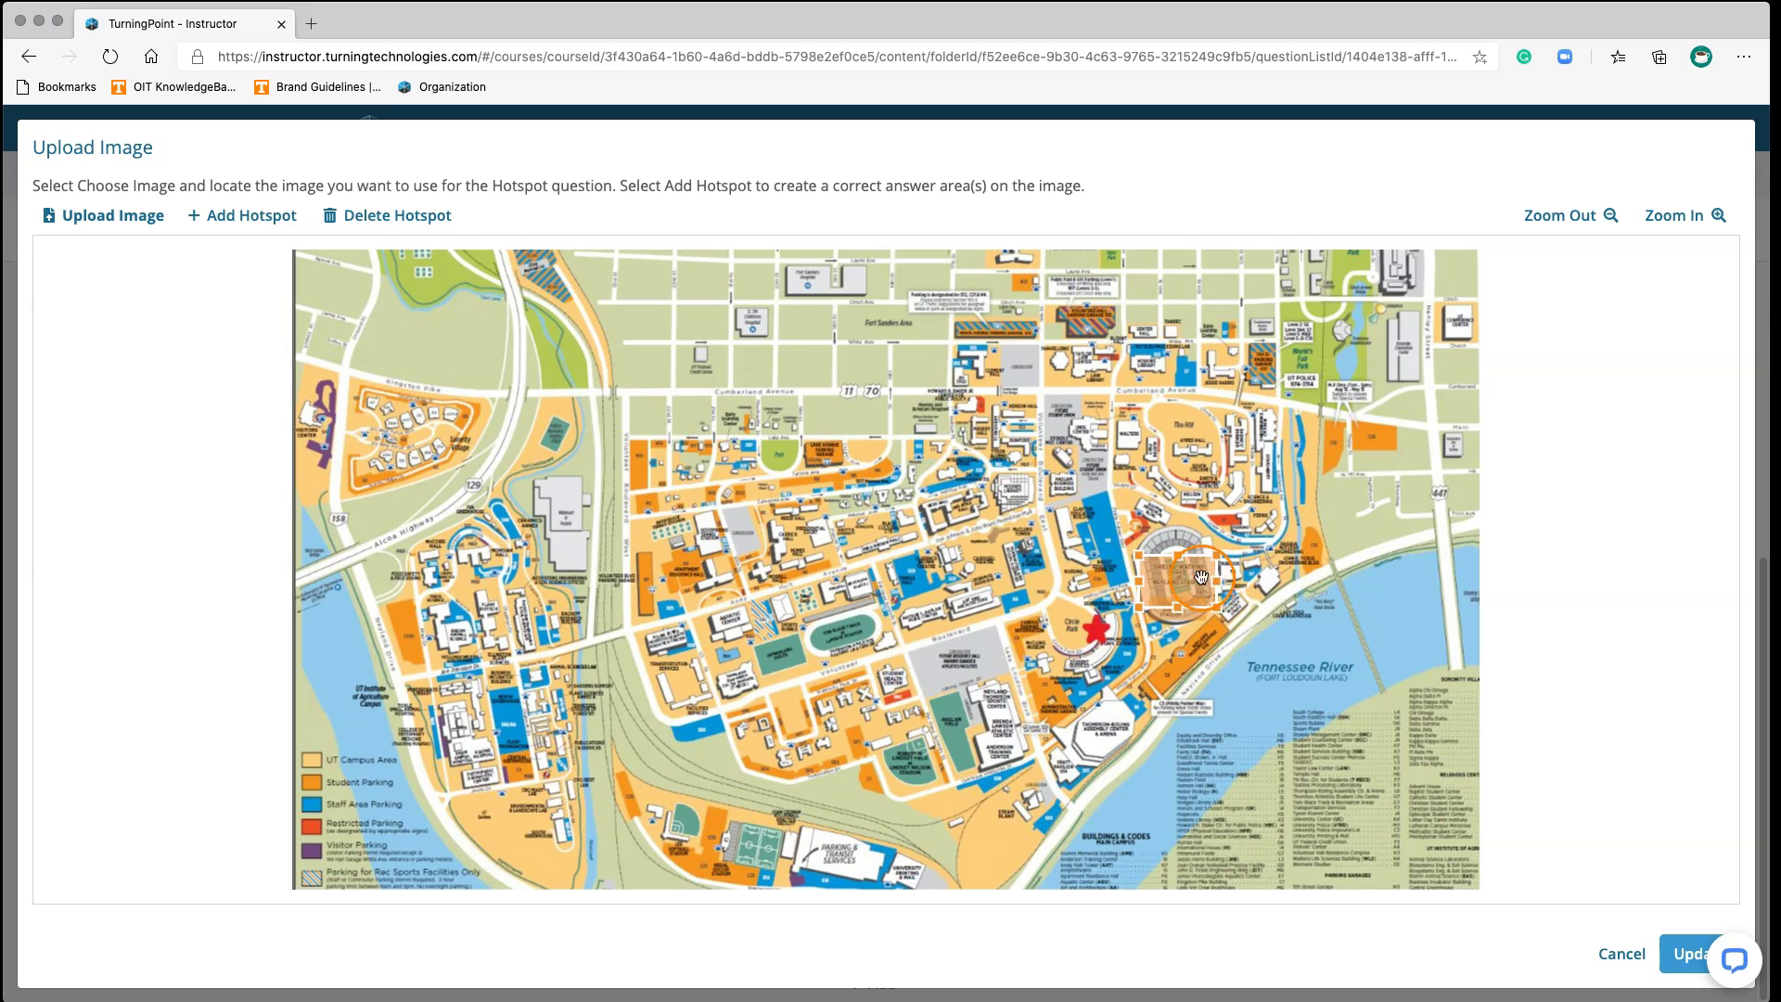
# - Add a third hotspot, narrow it, and place it over the upper middle of the football stadium
pyautogui.click(269, 213)
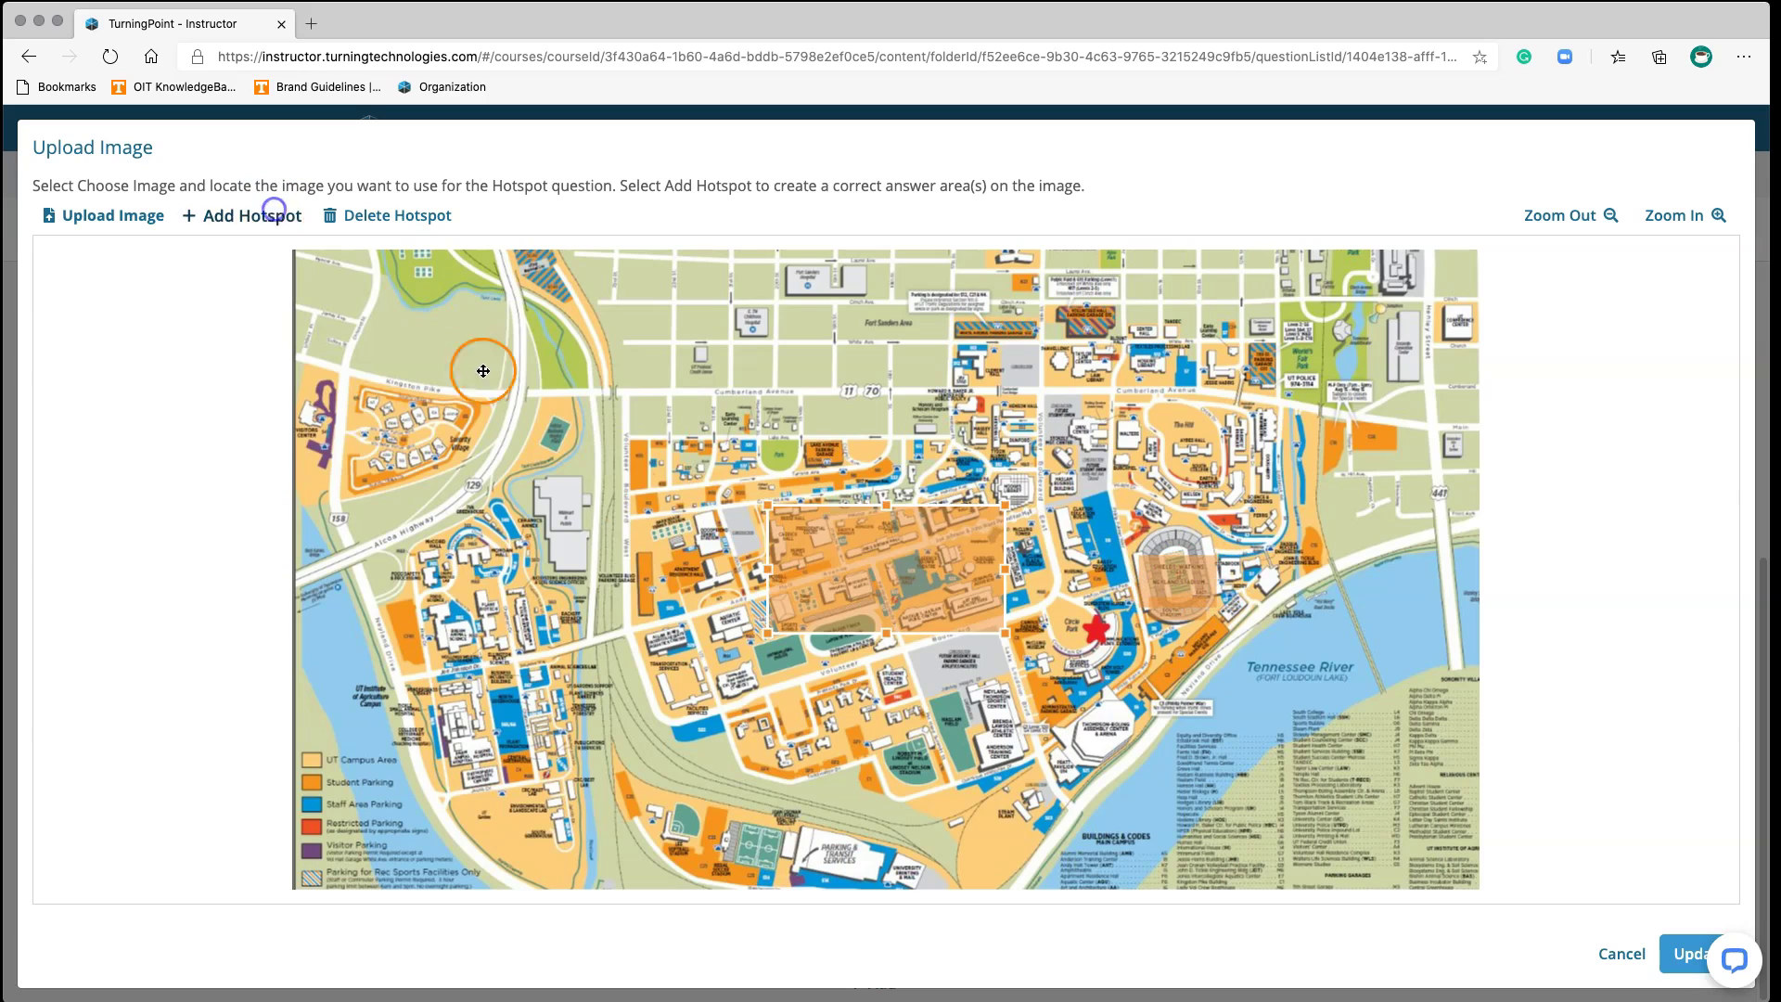
pyautogui.moveTo(768, 569); pyautogui.dragTo(968, 575)
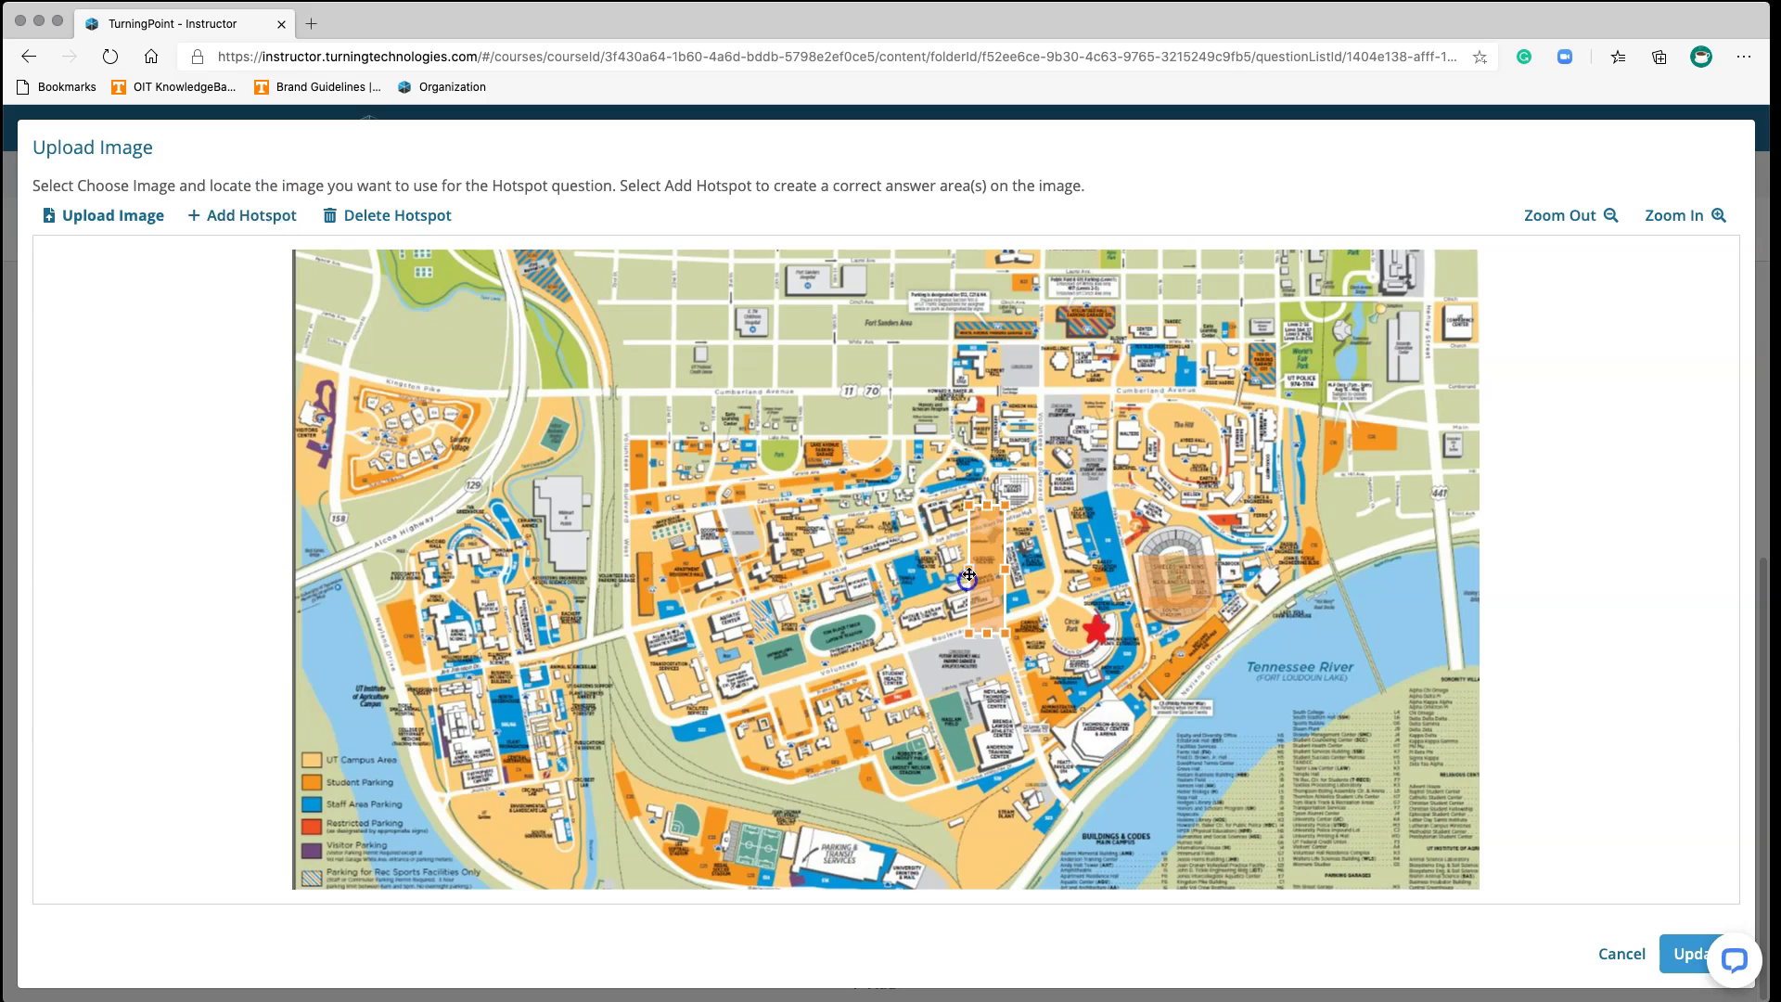
pyautogui.moveTo(986, 506); pyautogui.dragTo(1213, 557)
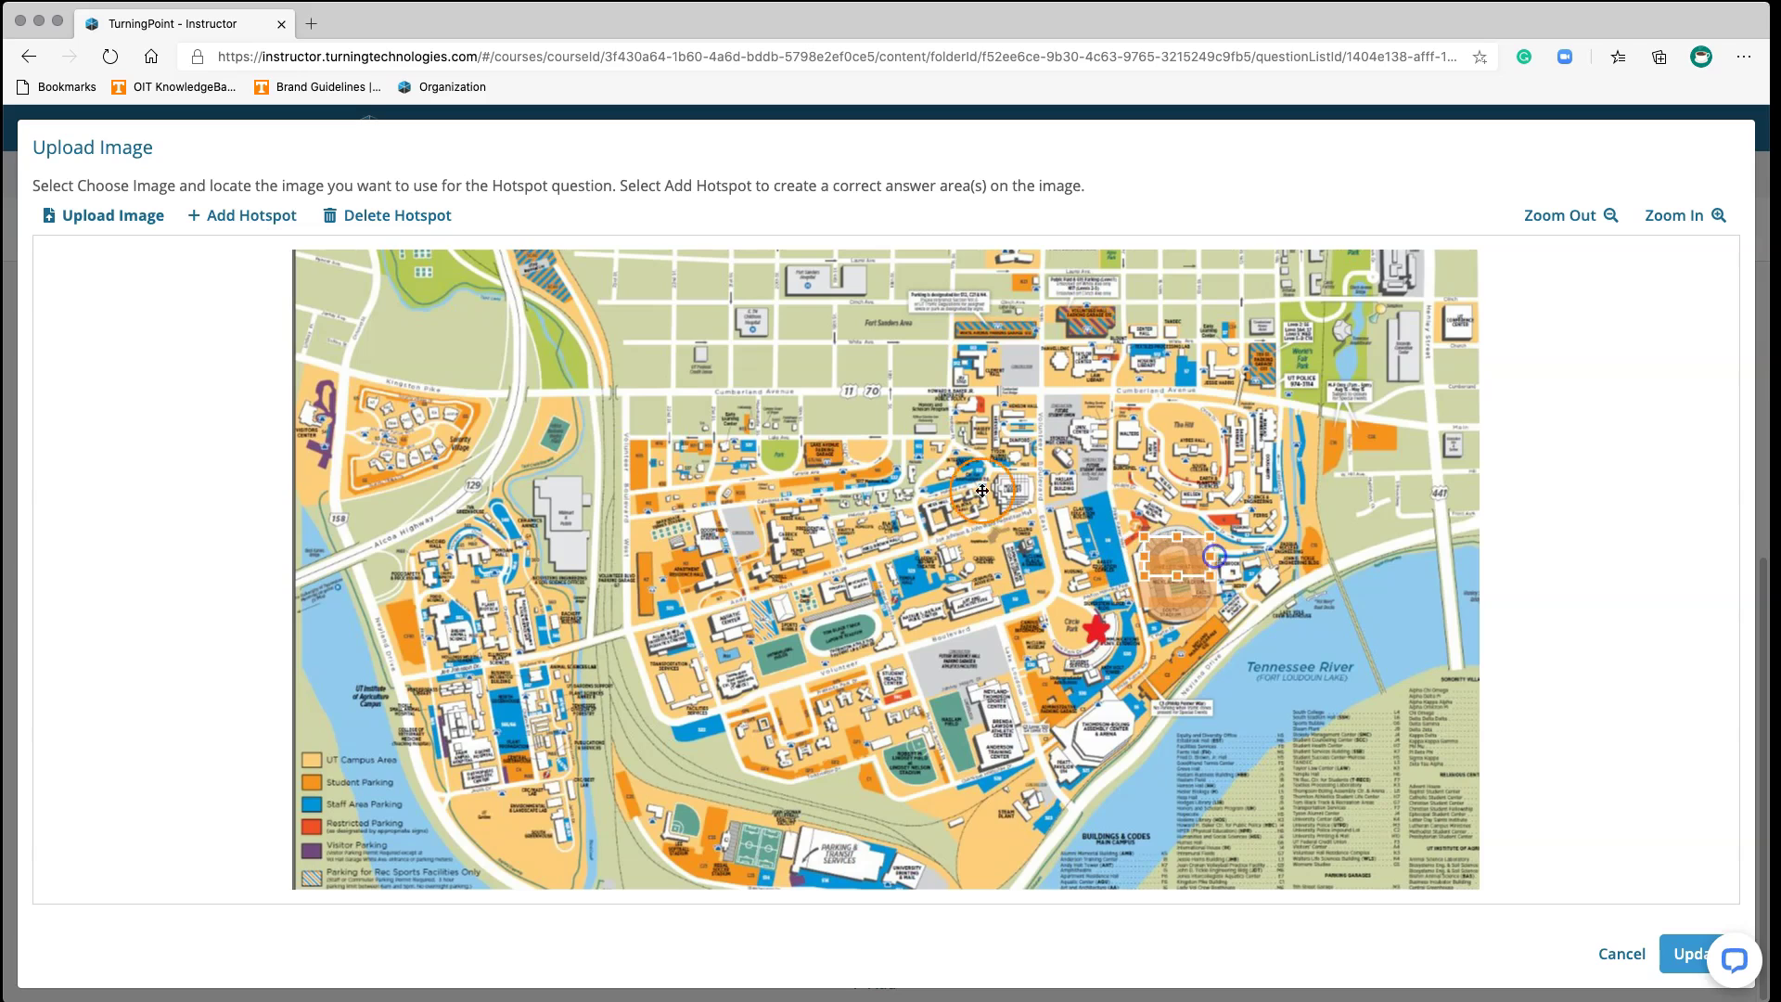
# - Add a fourth, smaller hotspot over the upper end of the football stadium and apply the image changes to the question
pyautogui.click(263, 216)
pyautogui.moveTo(896, 508); pyautogui.dragTo(896, 595)
pyautogui.moveTo(1012, 615); pyautogui.dragTo(1202, 555)
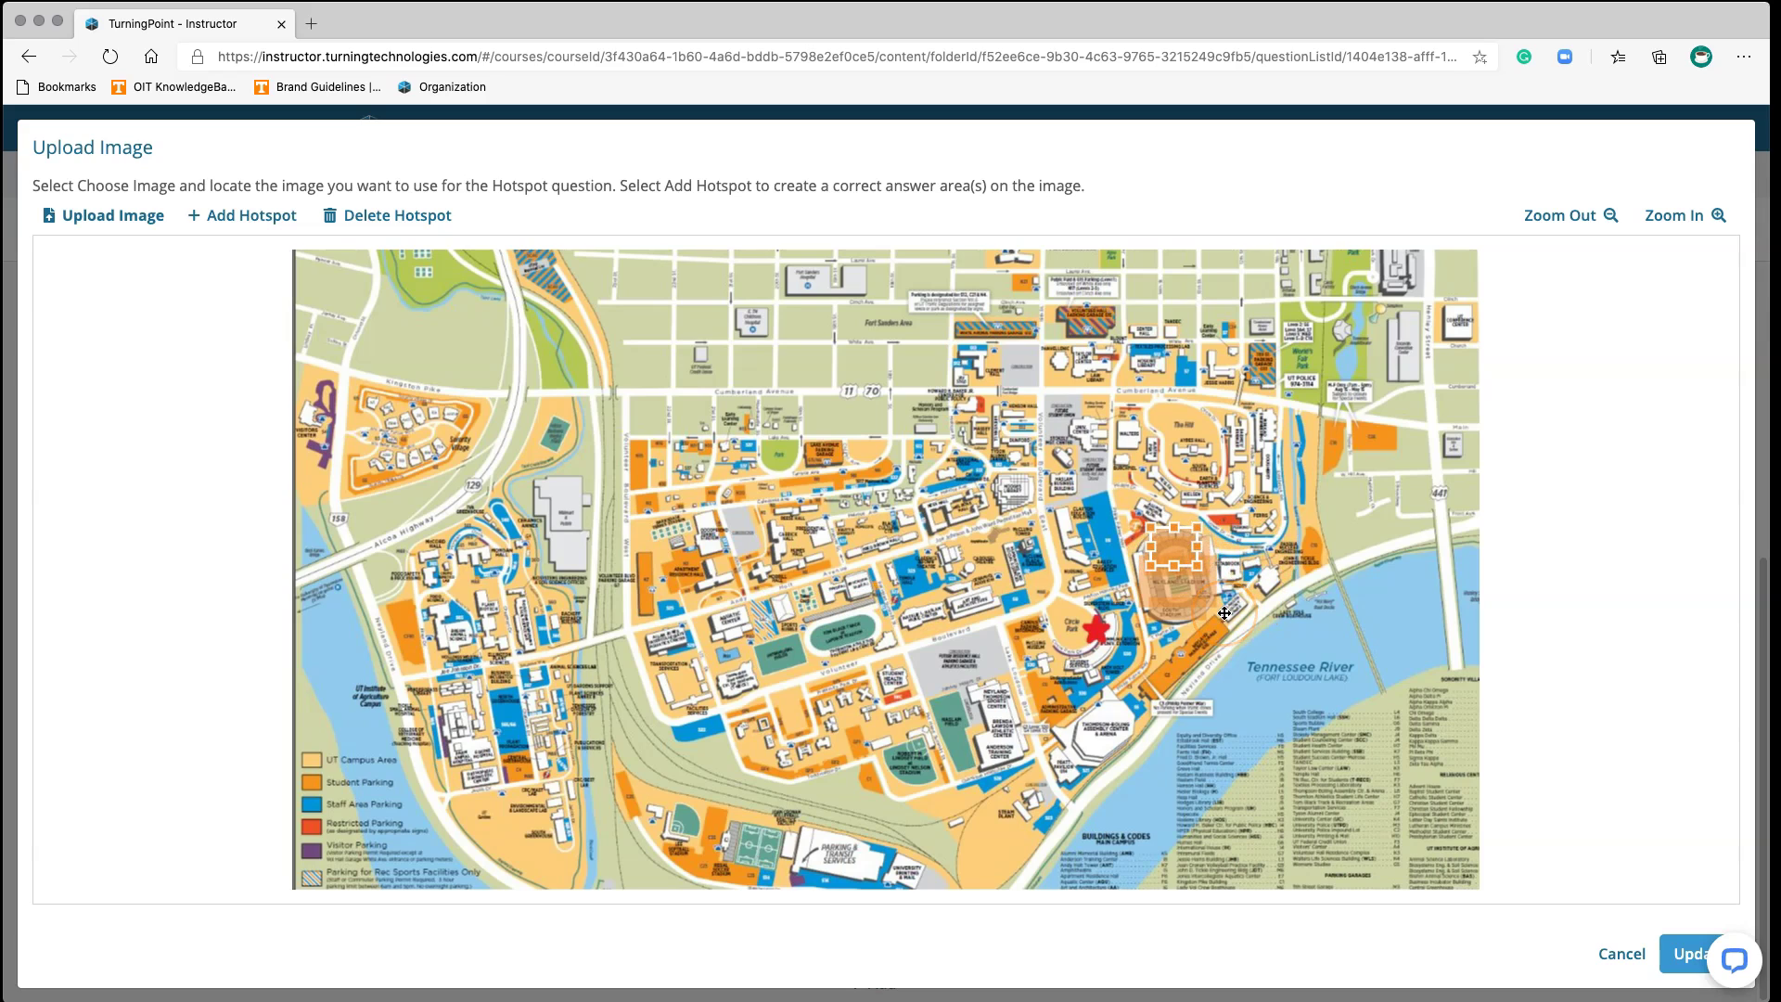
pyautogui.click(1678, 960)
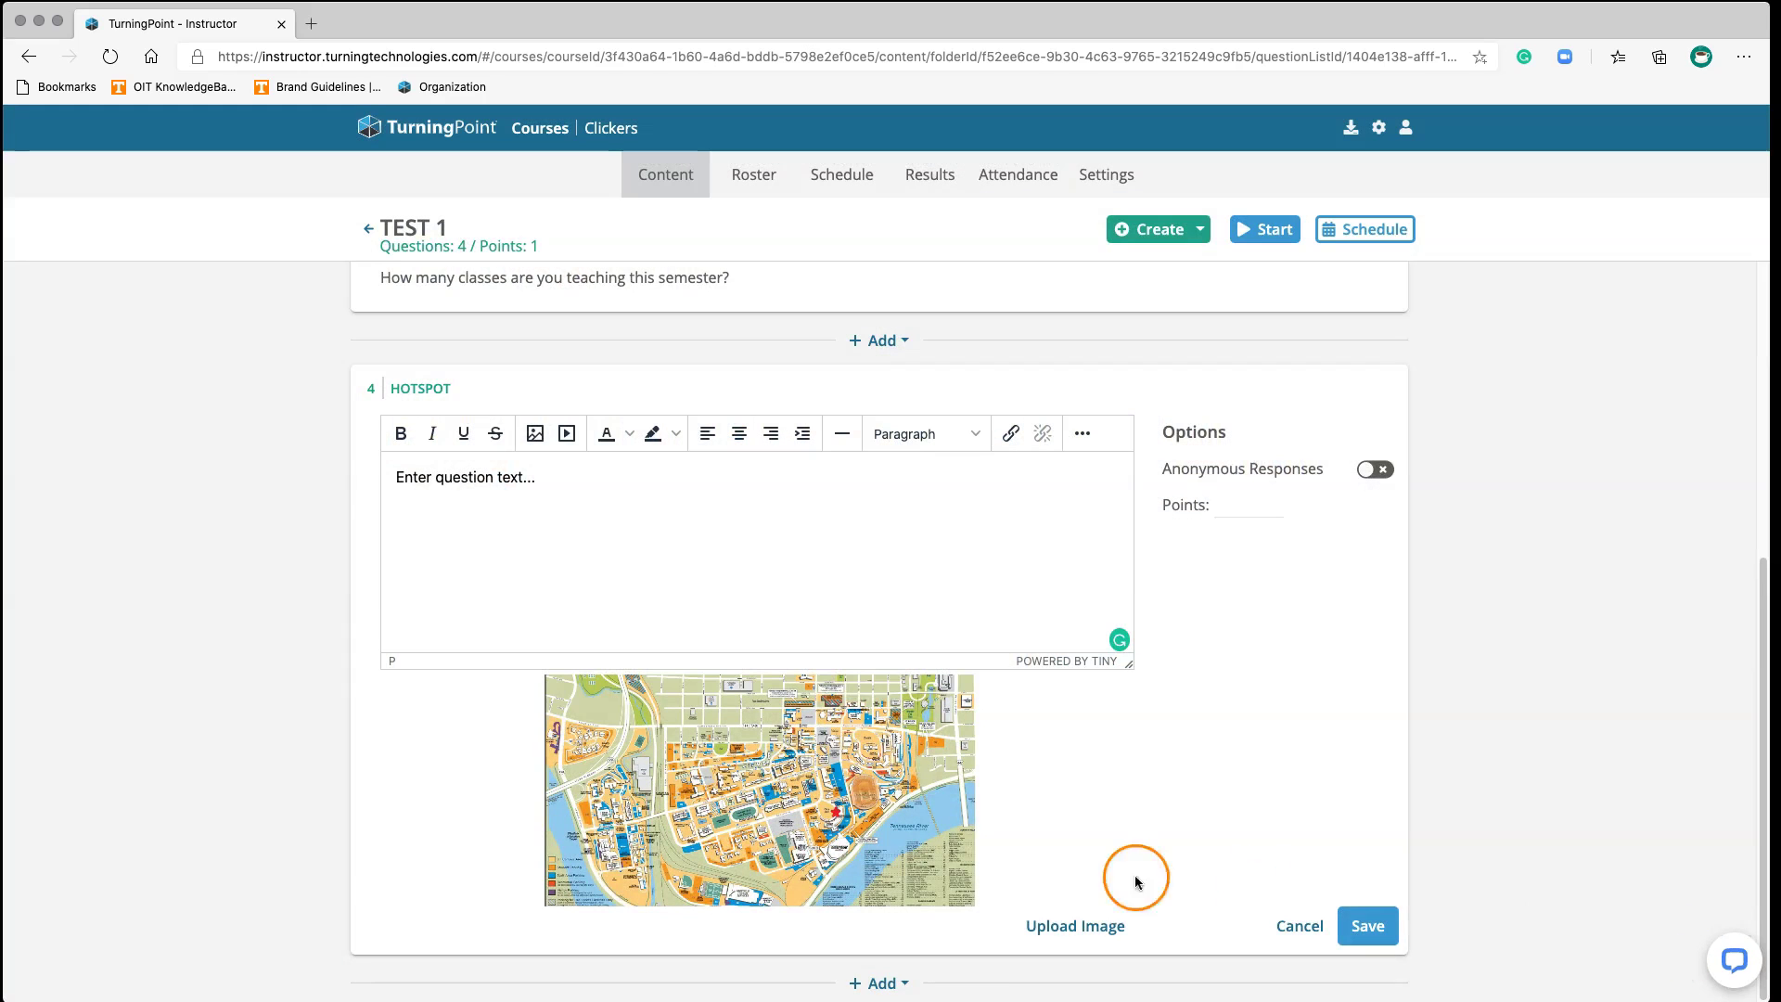
# - Set the hotspot question's text to "Where do we play football.", make it worth 1 point, and save it
pyautogui.moveTo(536, 477); pyautogui.dragTo(395, 466)
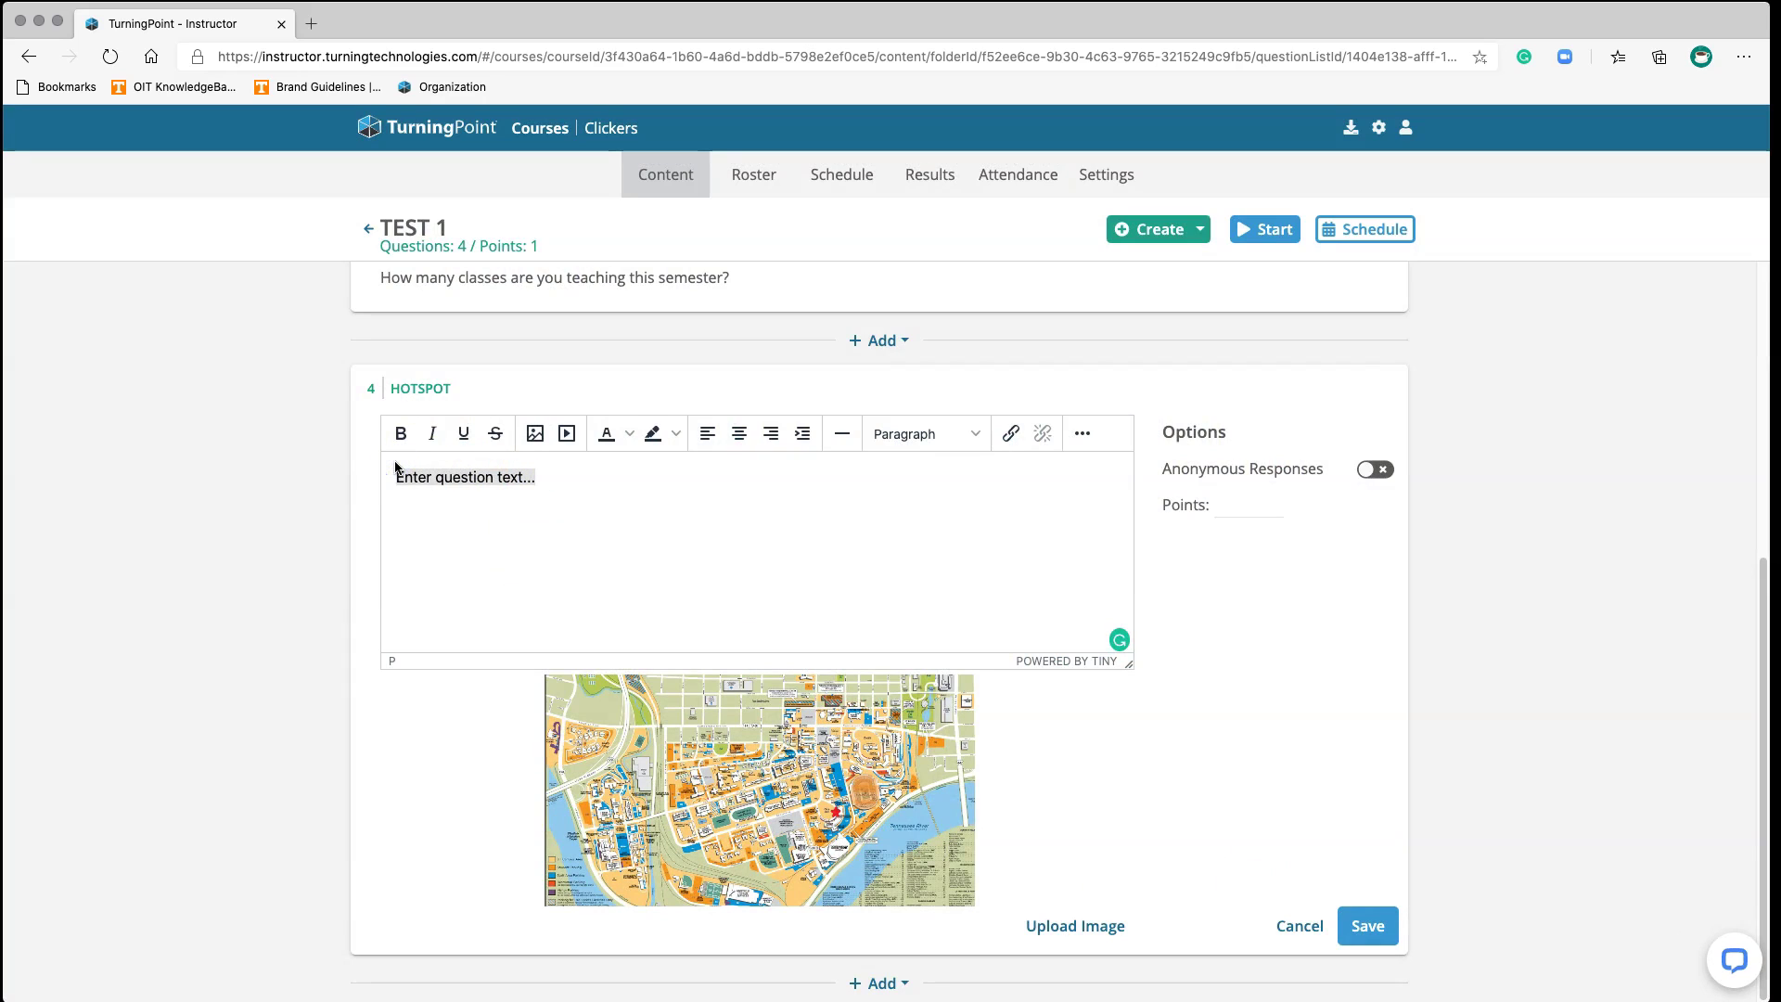
pyautogui.write('Where do we play football.')
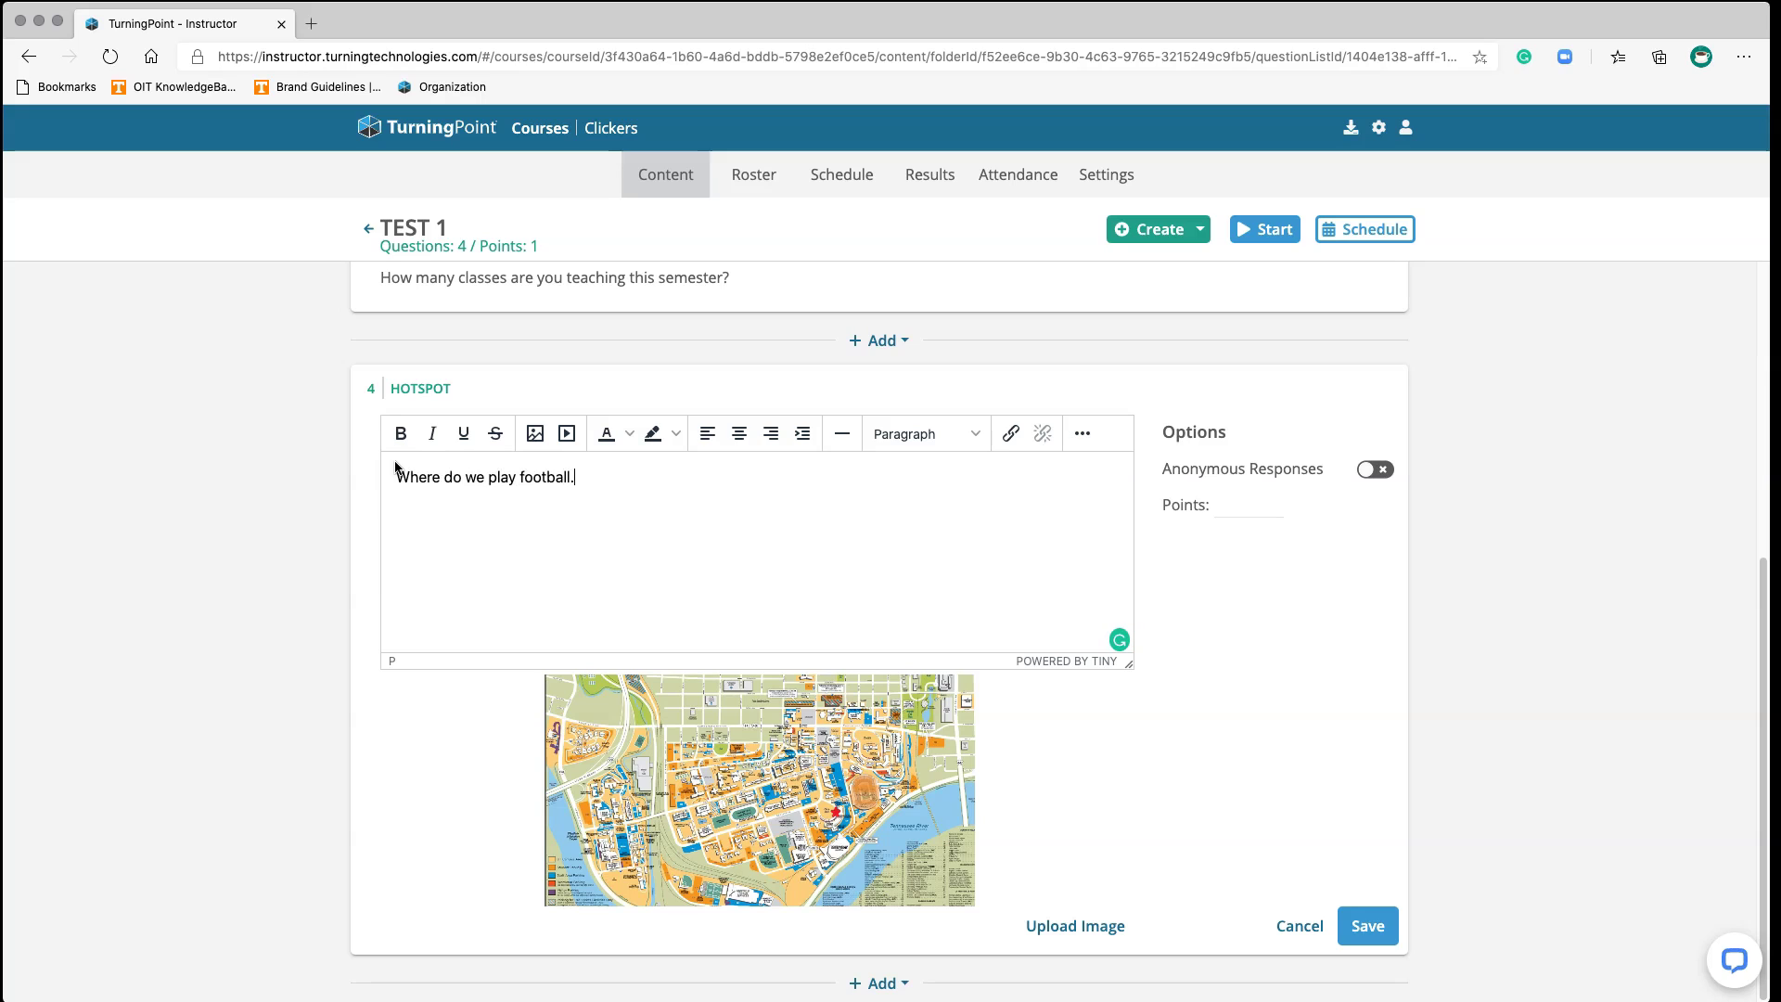
pyautogui.click(1263, 510)
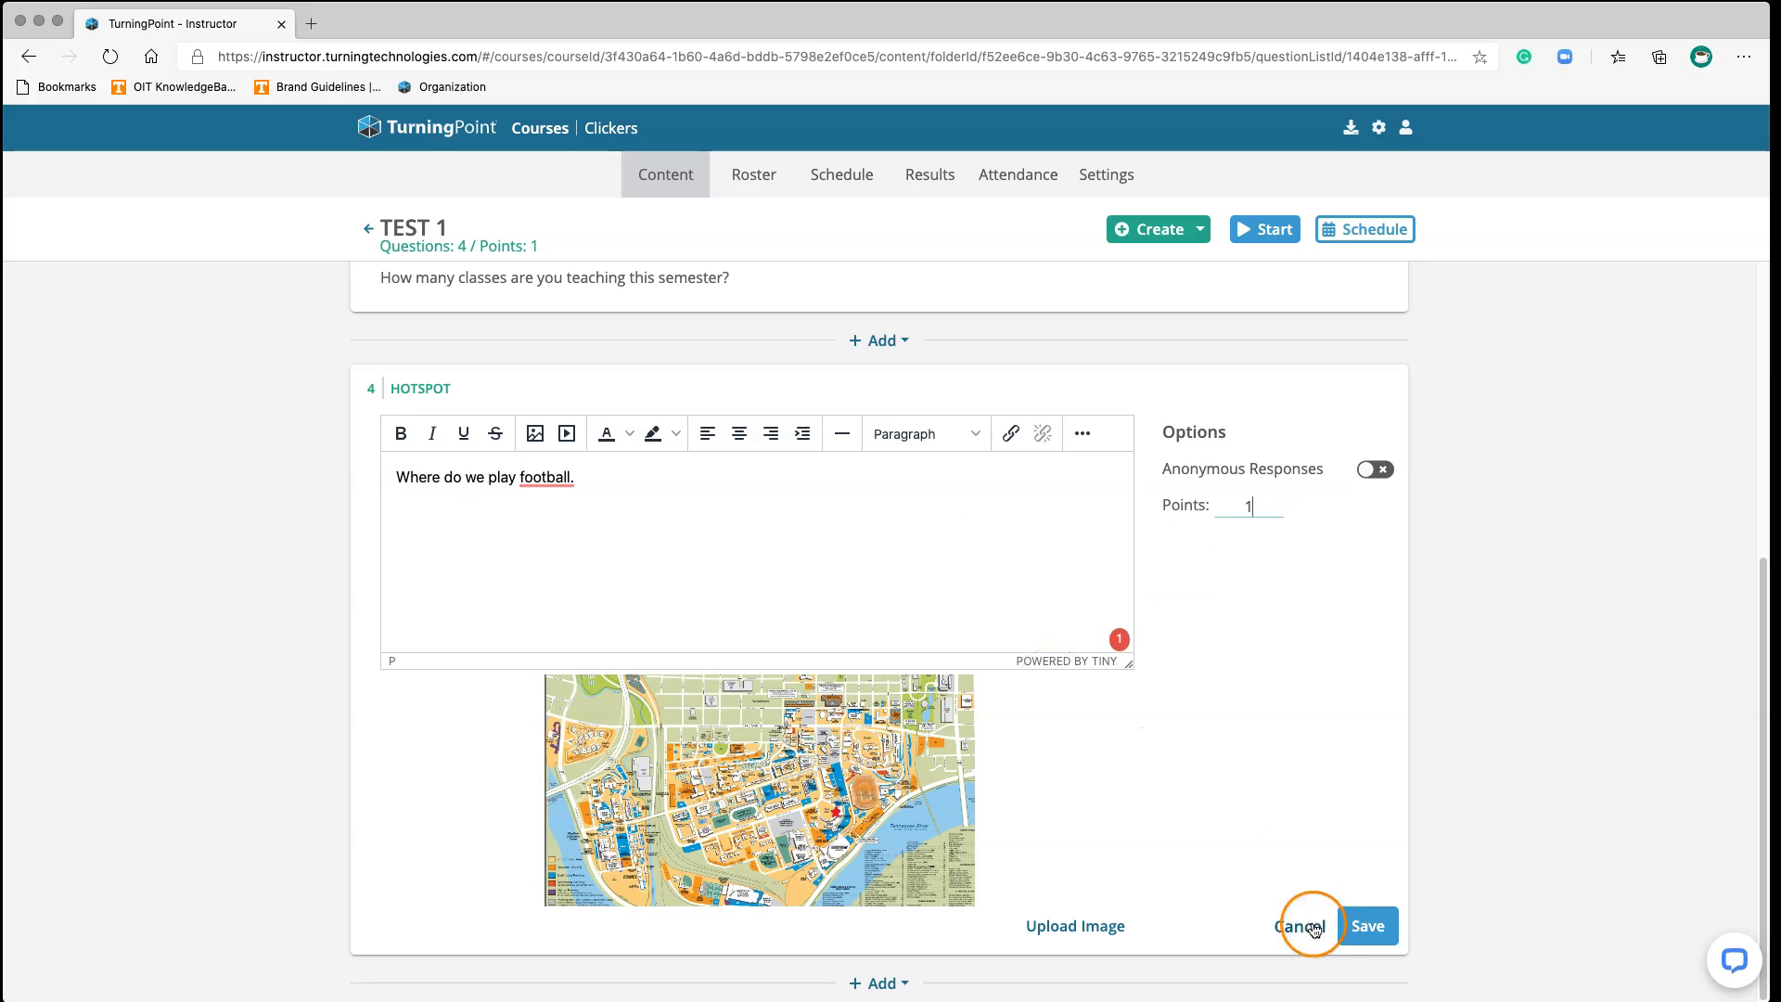
pyautogui.click(1368, 929)
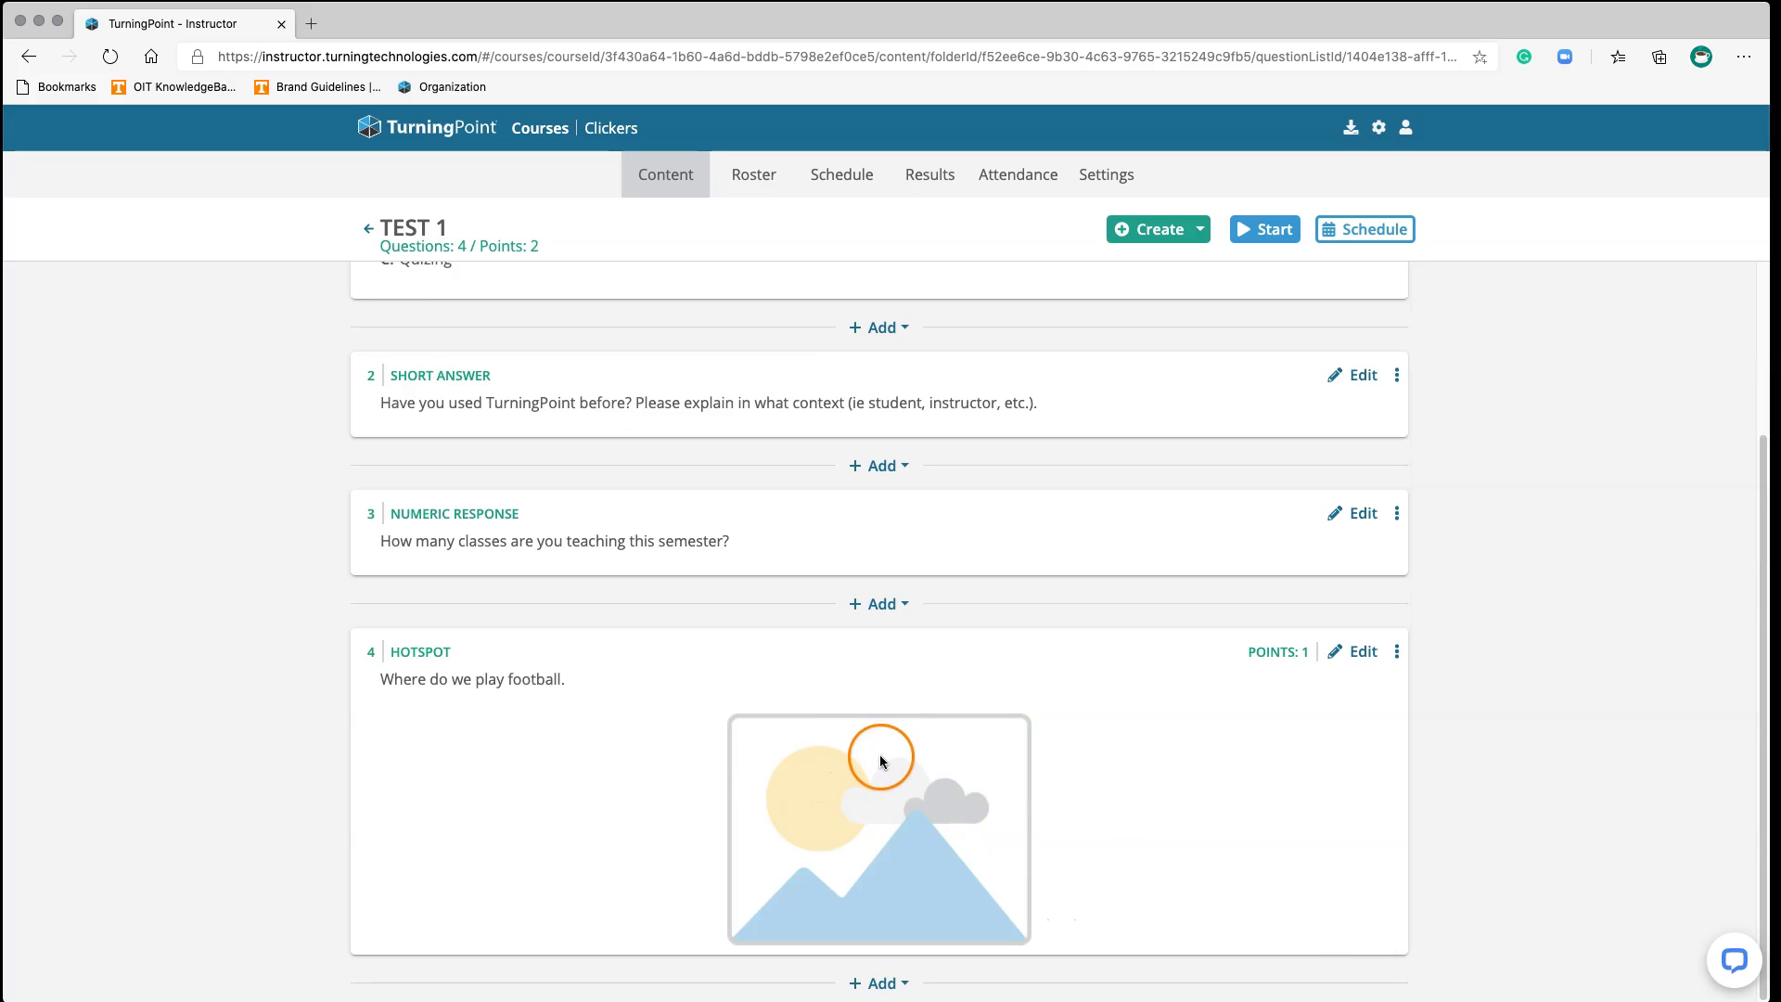
pyautogui.scroll(1, 308, 675)
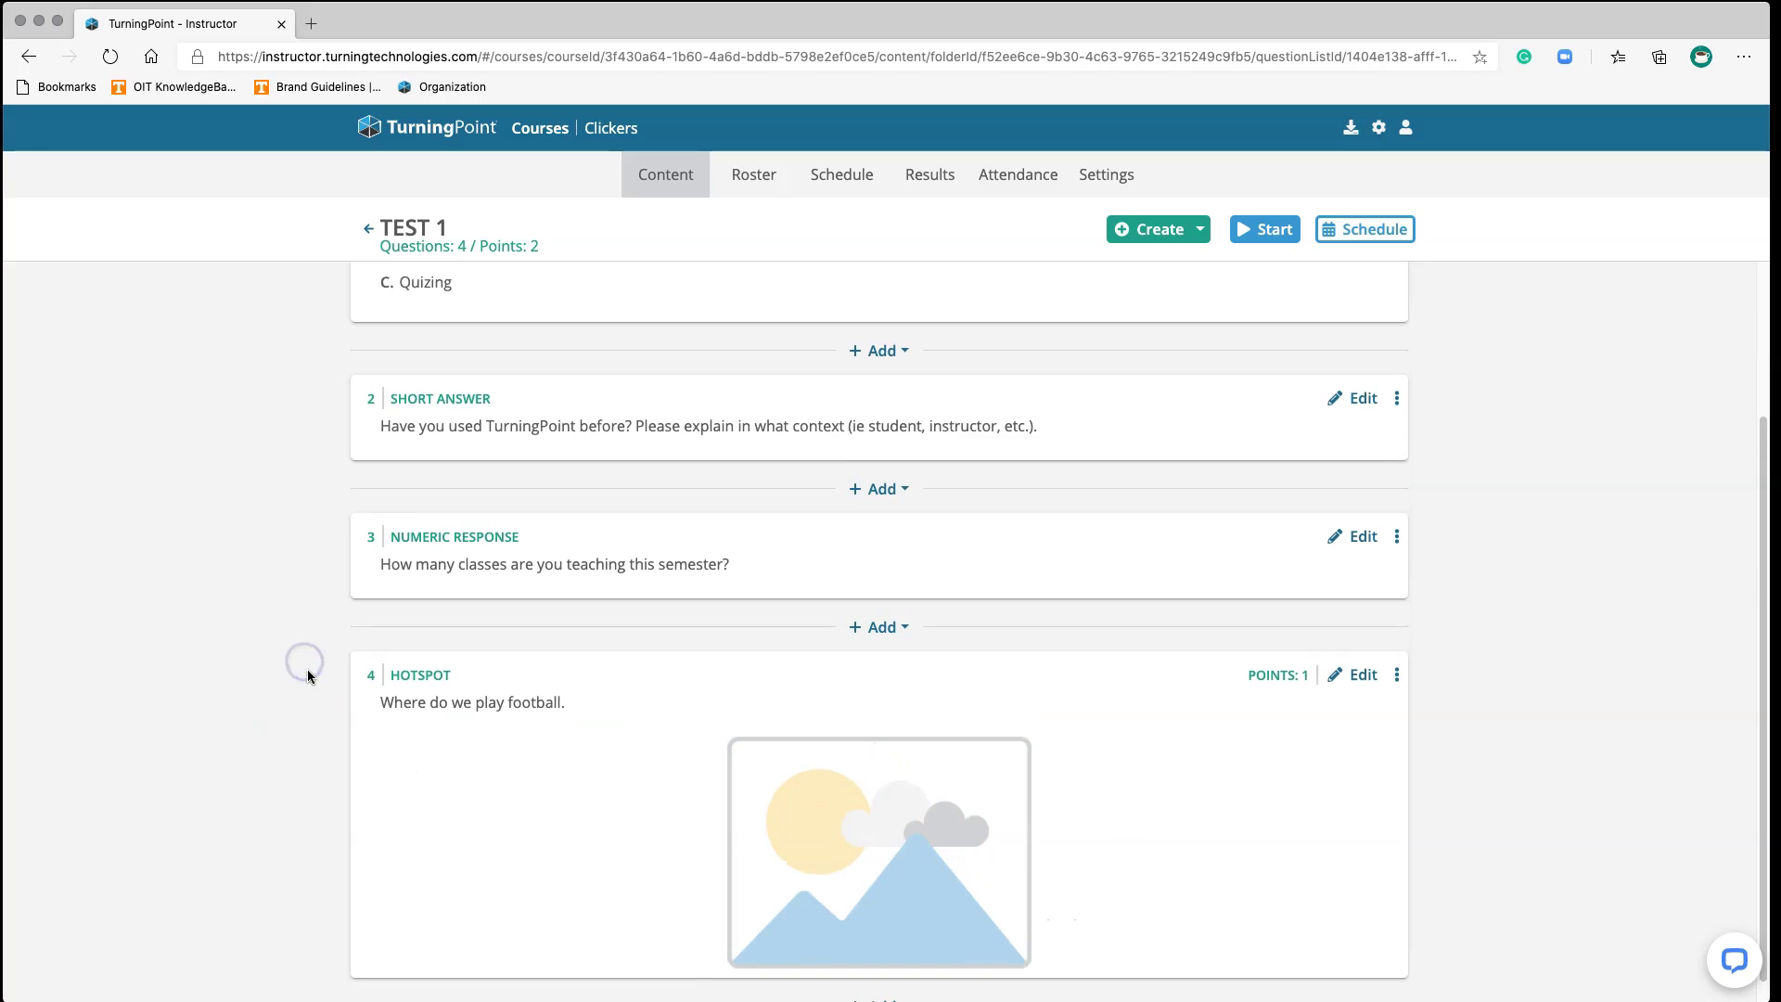
# - Start a PowerPoint upload into Test 1 and continue past the image conversion note
pyautogui.scroll(3, 308, 675)
pyautogui.scroll(-2, 308, 675)
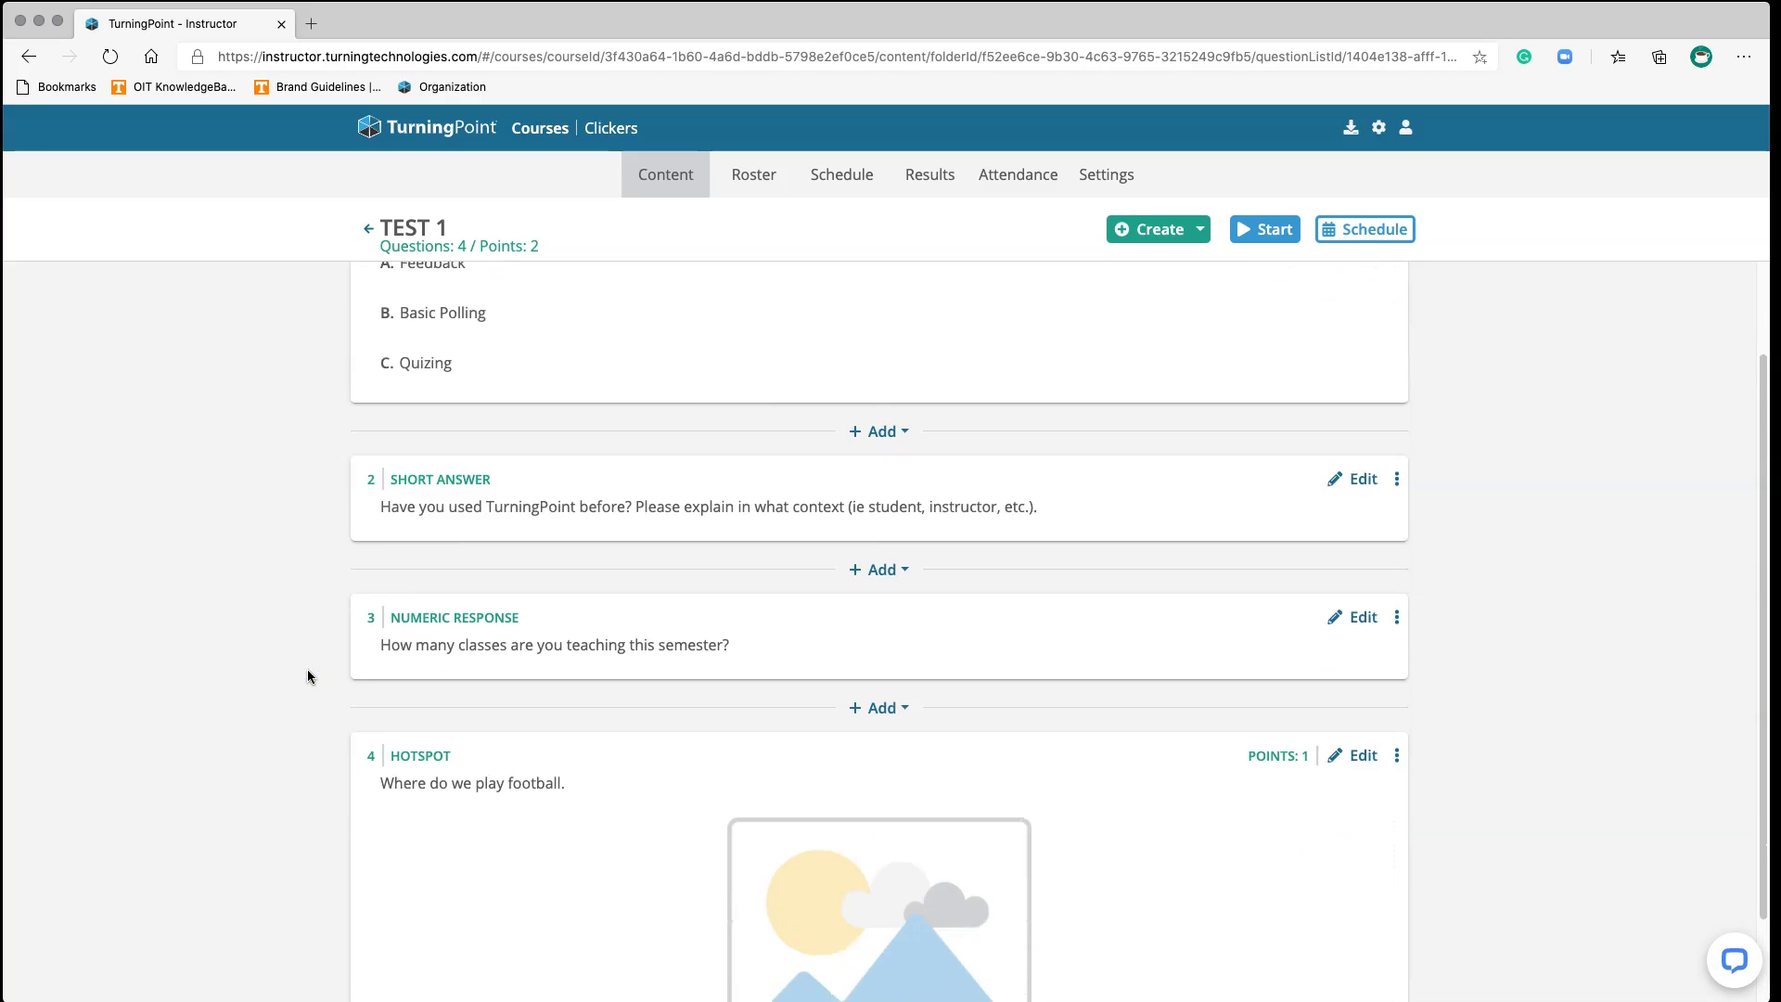
pyautogui.scroll(-2, 307, 676)
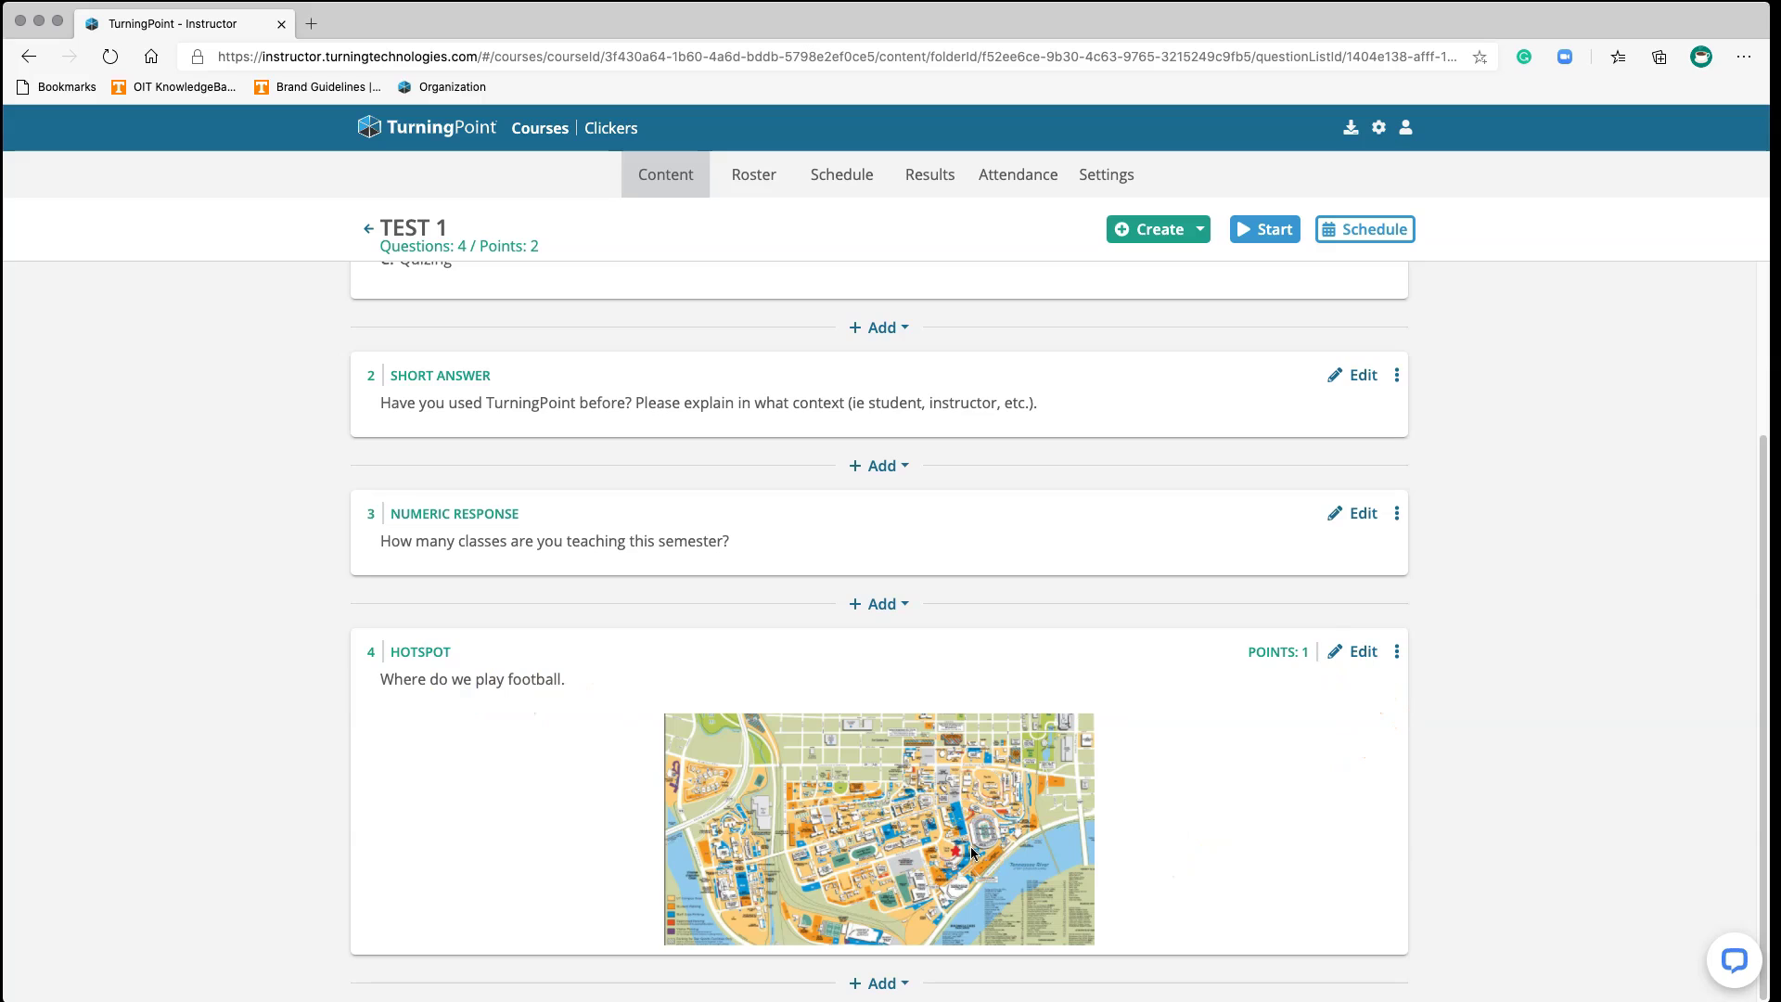
pyautogui.scroll(3, 972, 852)
pyautogui.click(1199, 229)
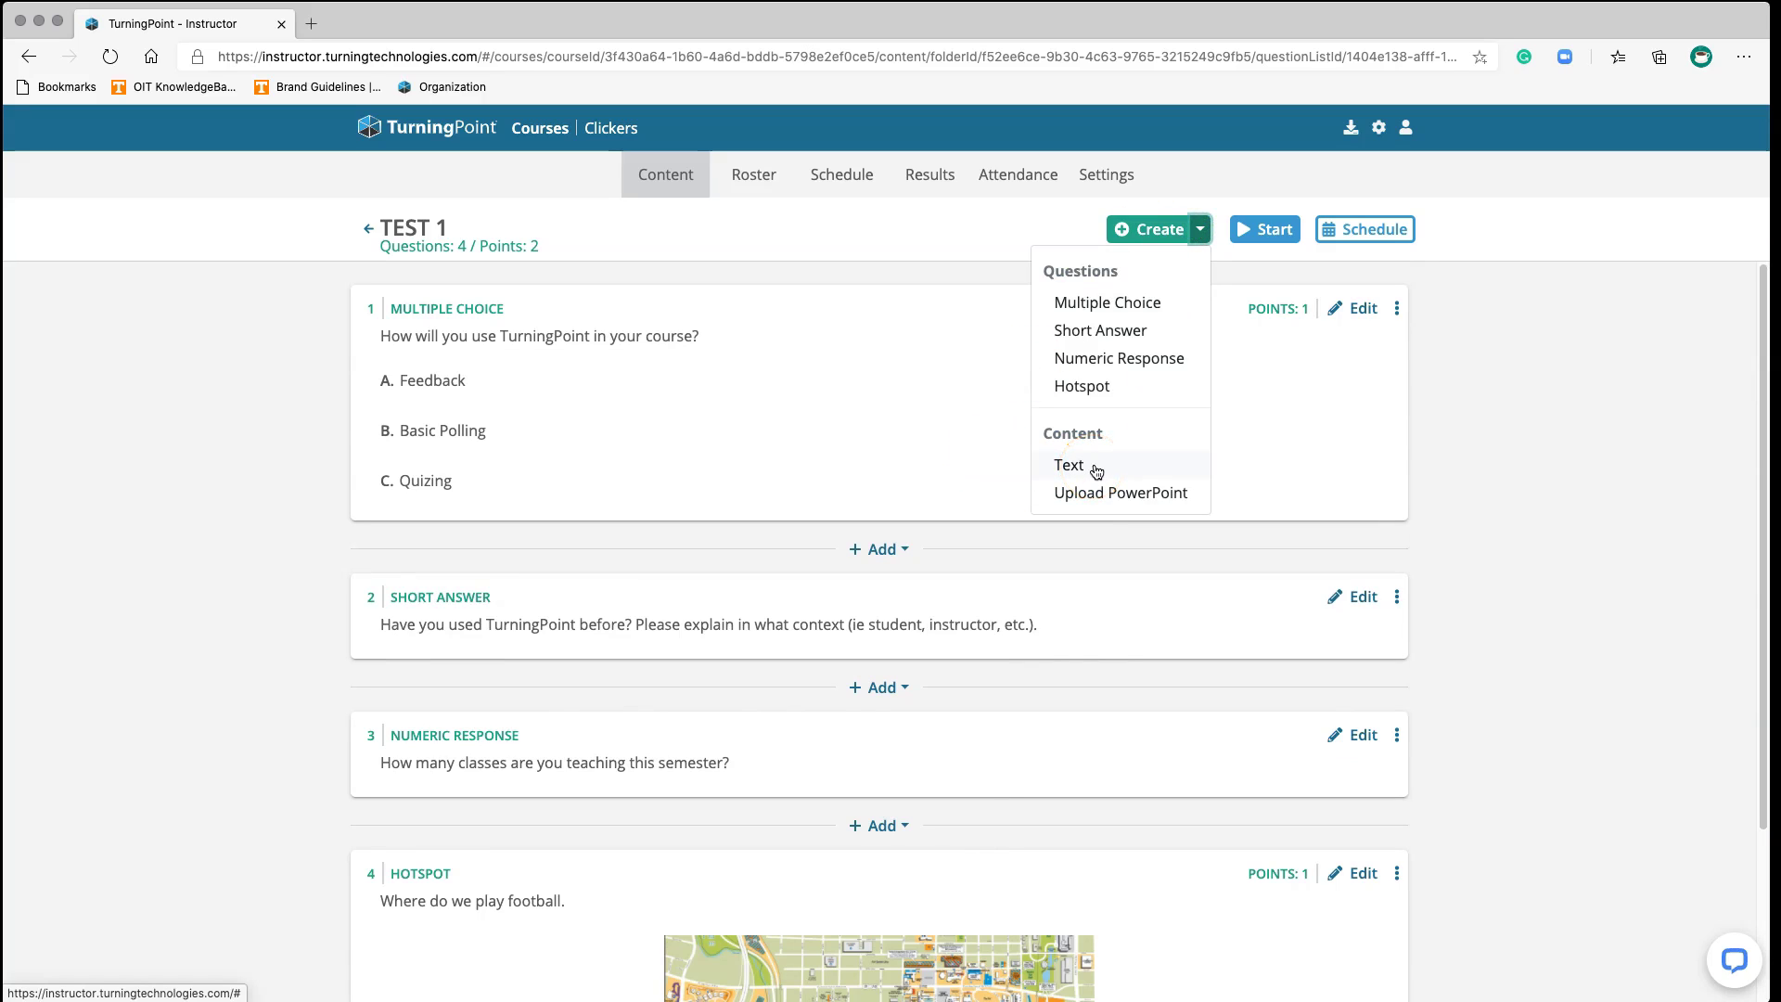
pyautogui.click(1122, 493)
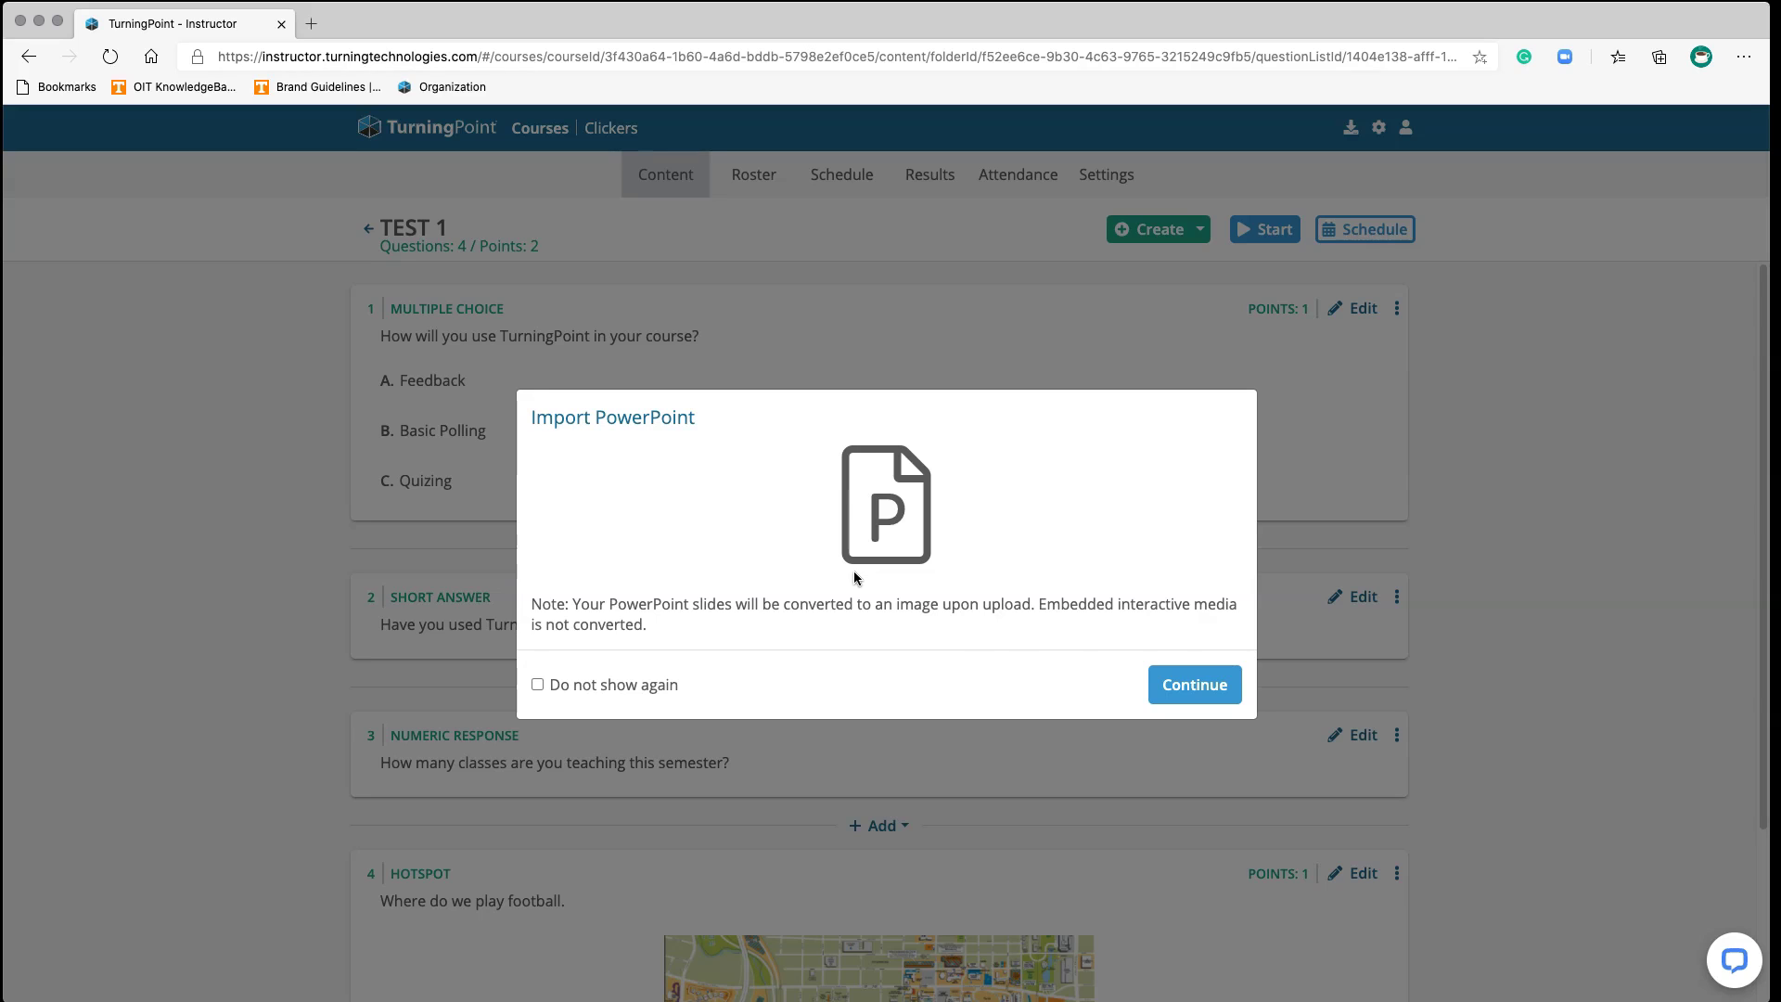
pyautogui.click(1183, 684)
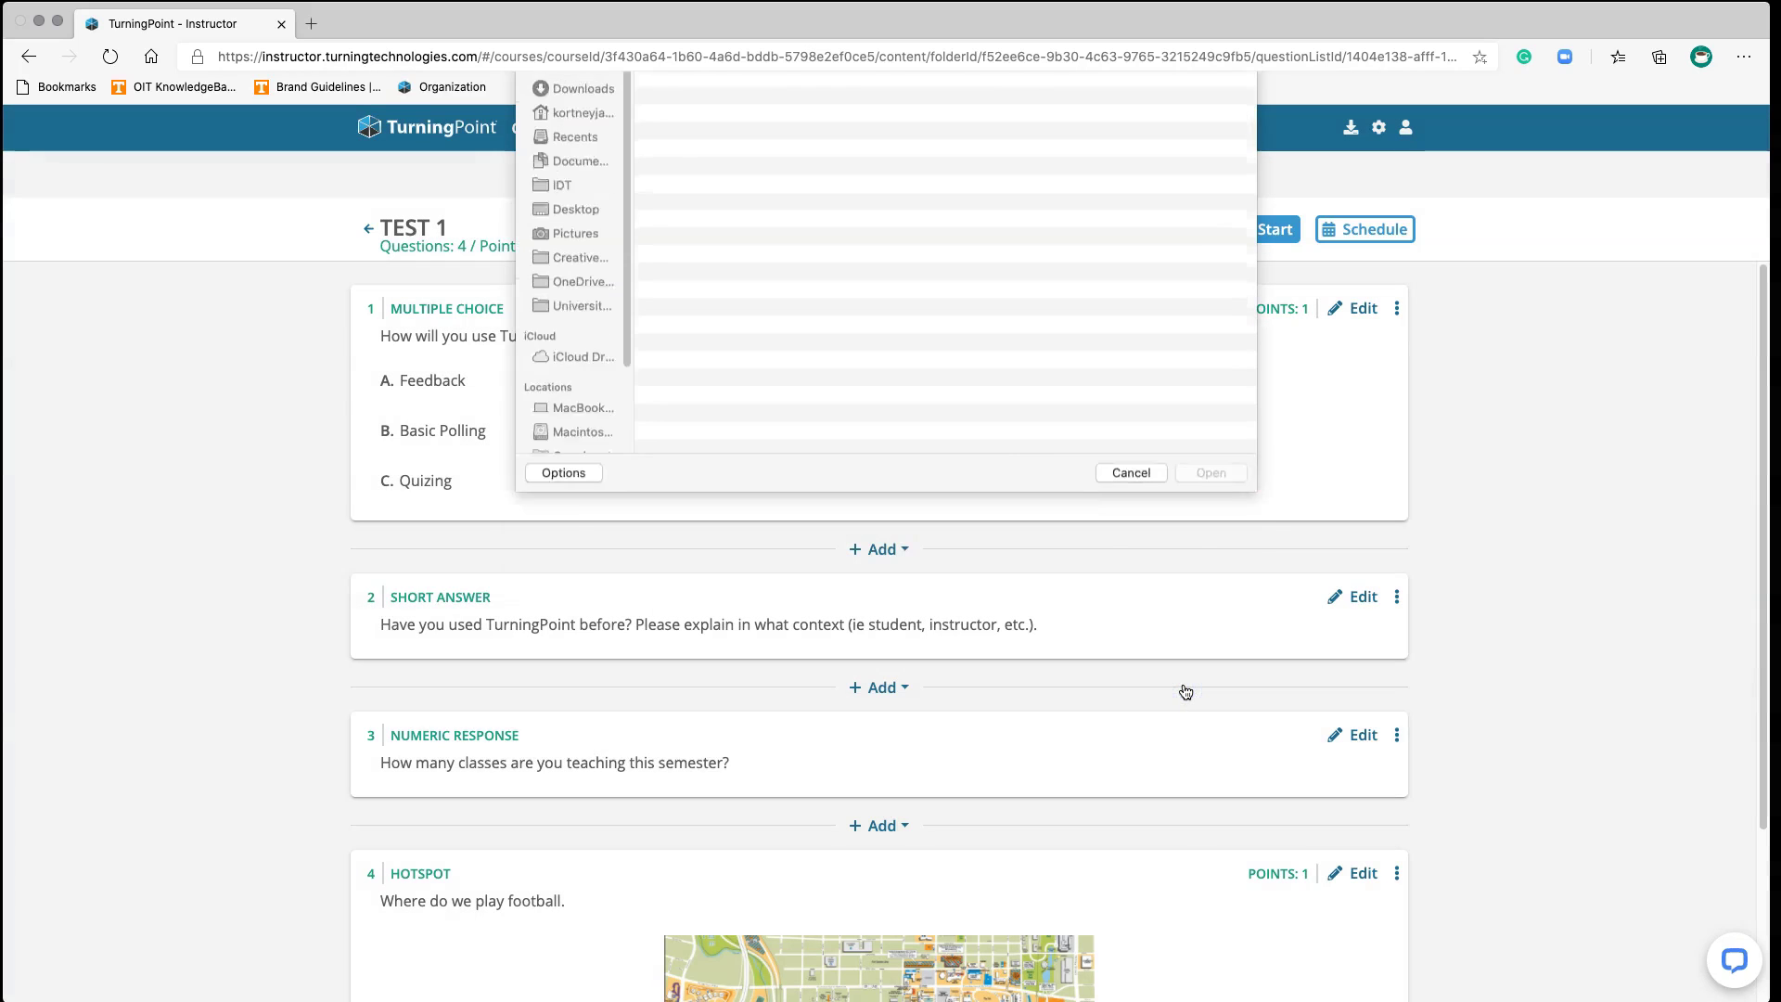
# - Choose the Teams .pptx presentation from the Sway Workshop Resources folder on the Desktop and upload it
pyautogui.click(878, 90)
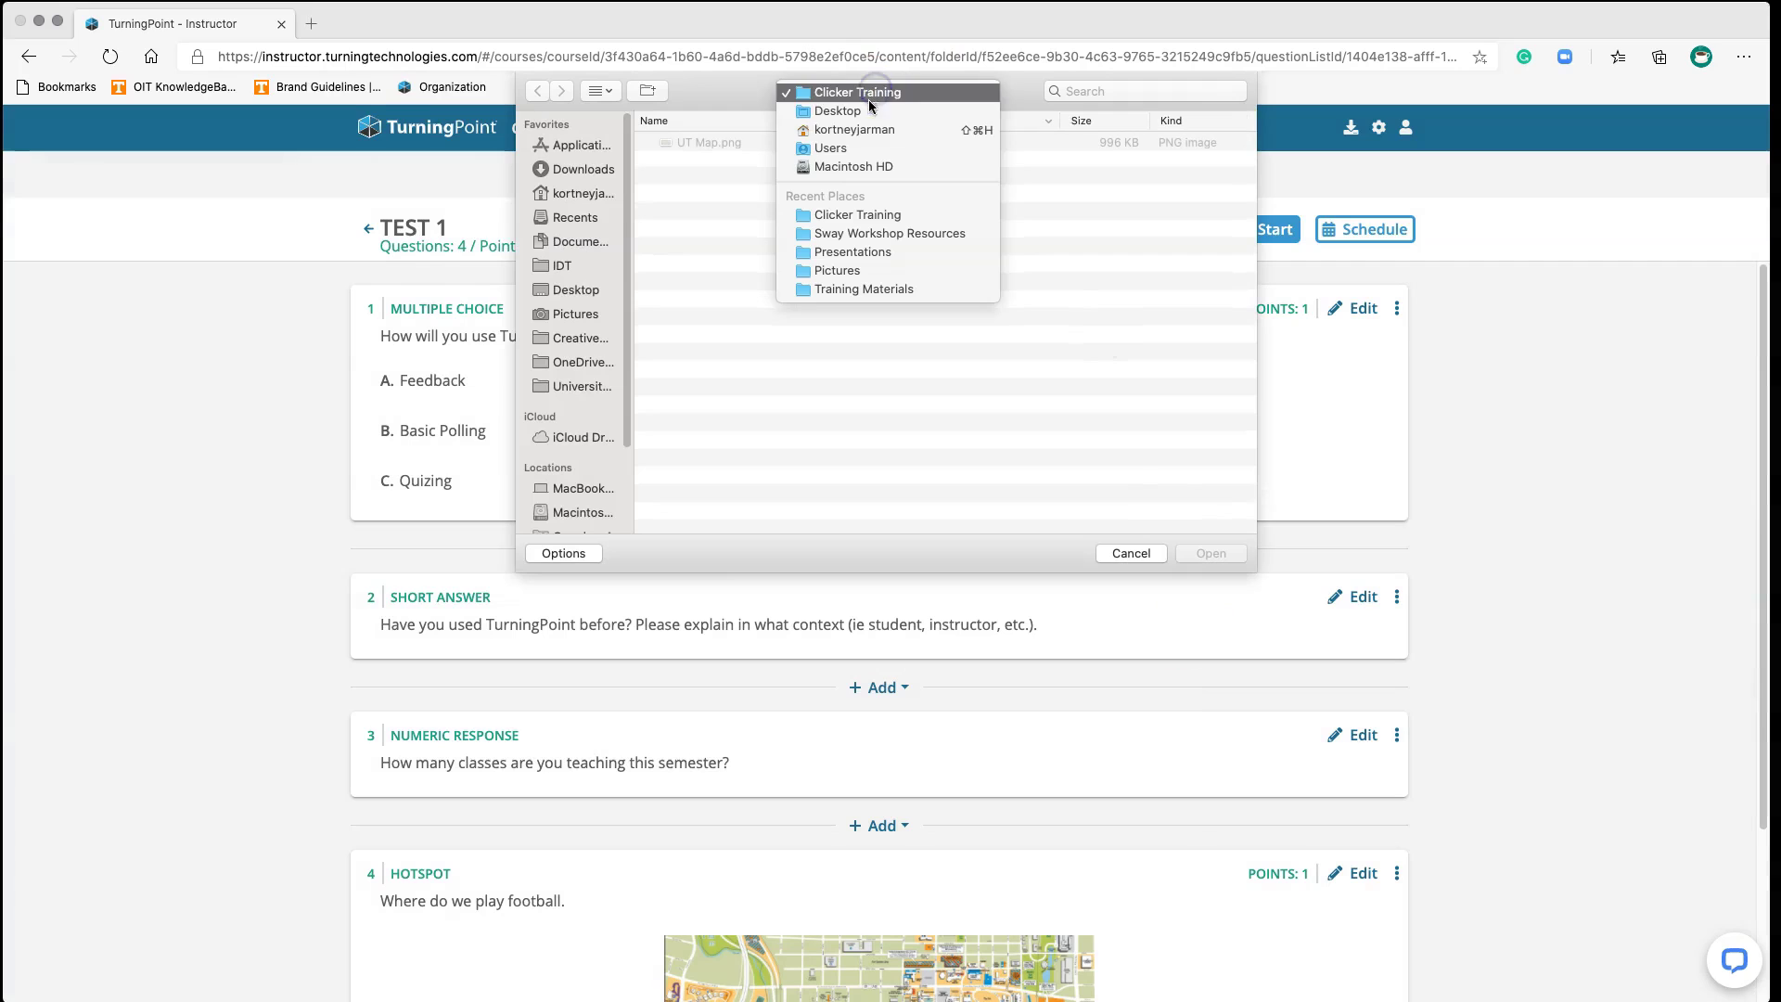
pyautogui.click(871, 110)
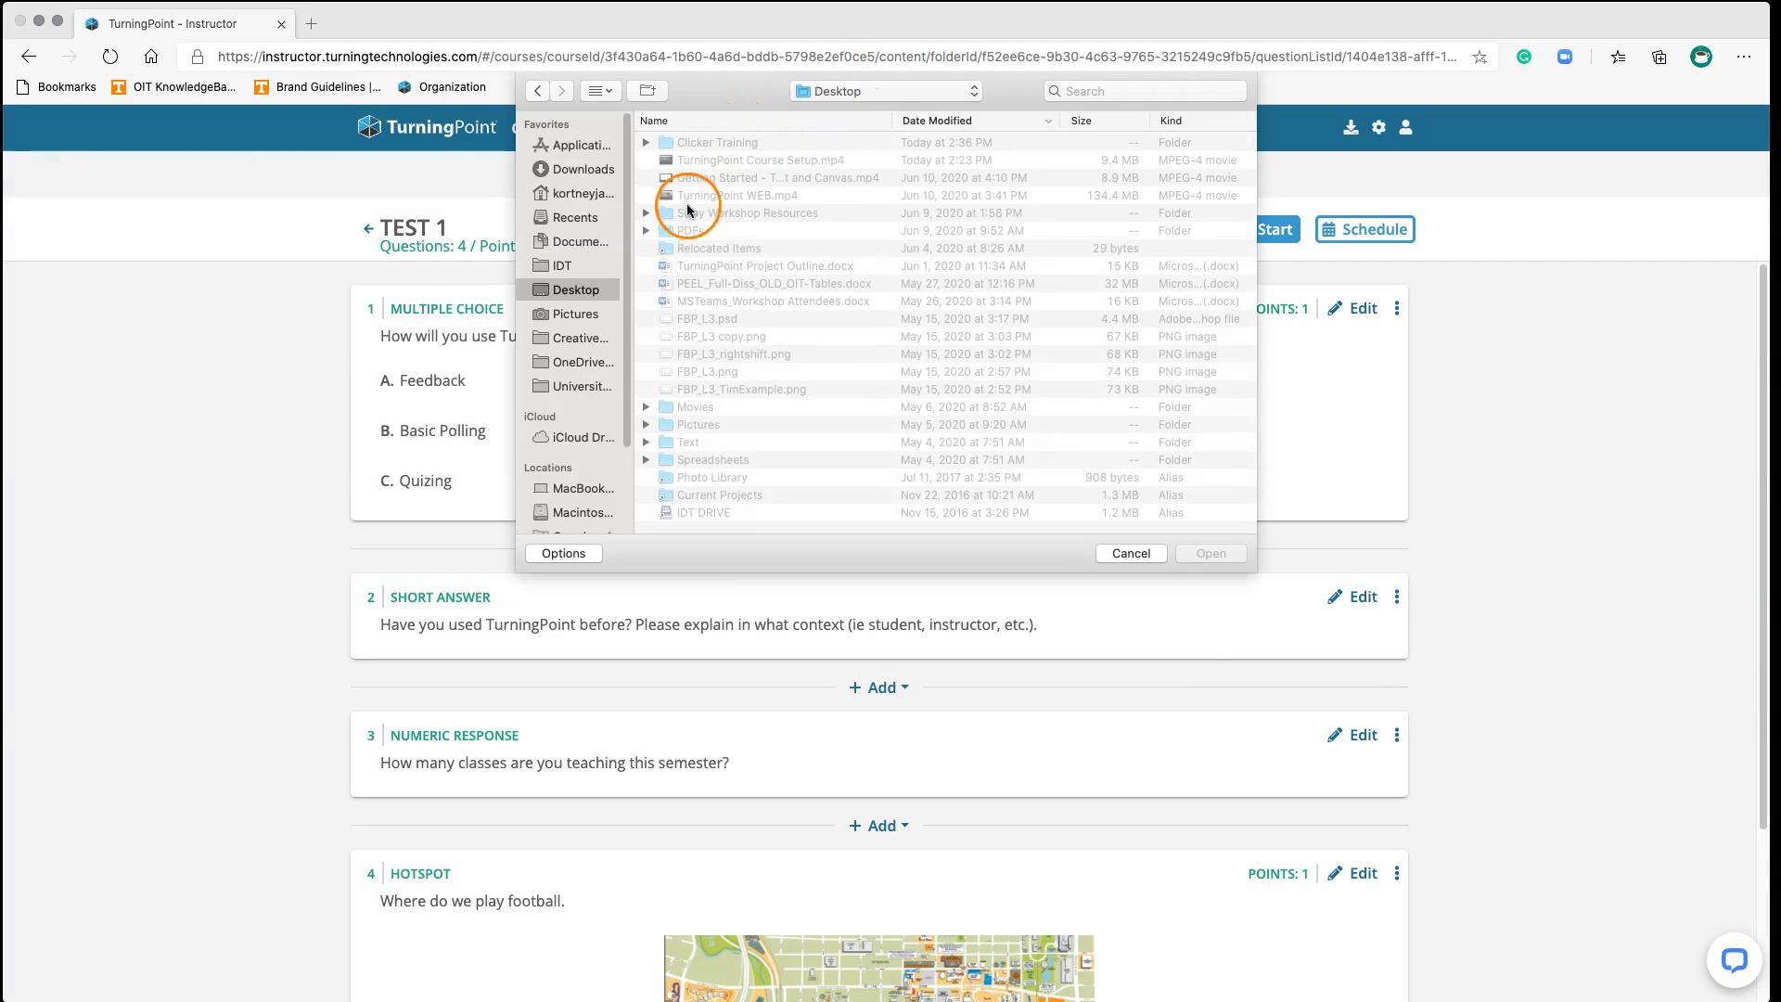
pyautogui.click(687, 213)
pyautogui.doubleClick(687, 213)
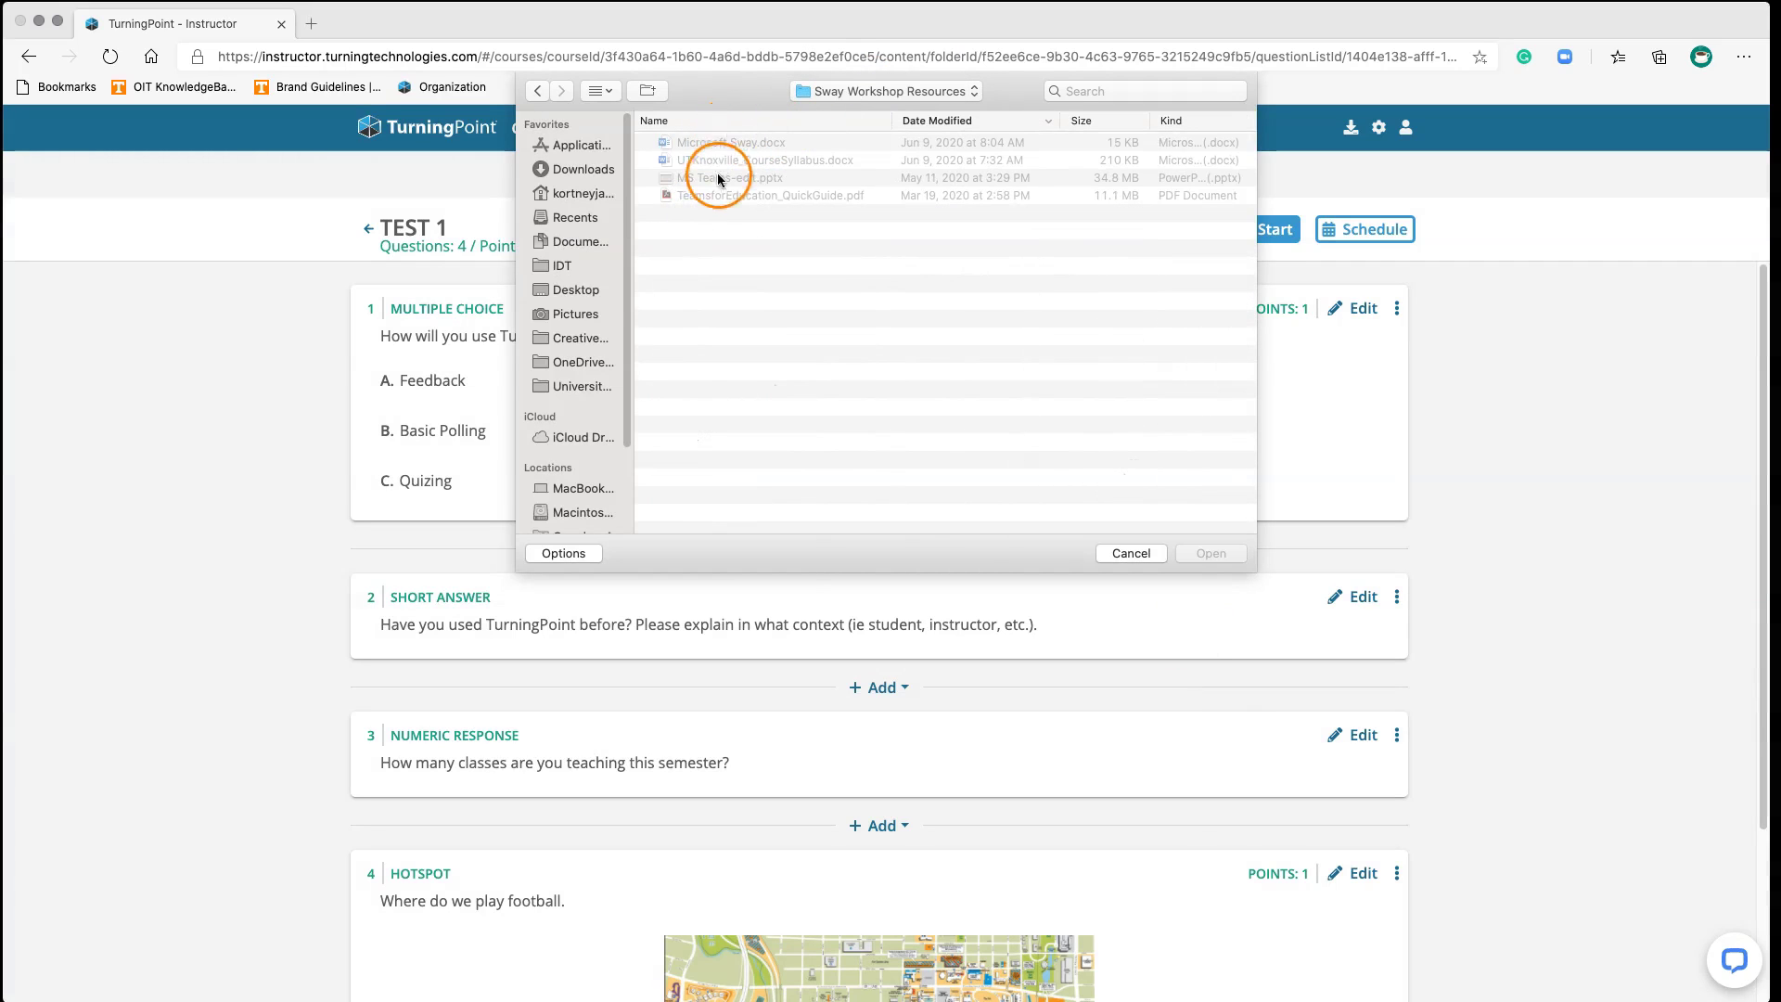
pyautogui.click(714, 177)
pyautogui.click(1217, 553)
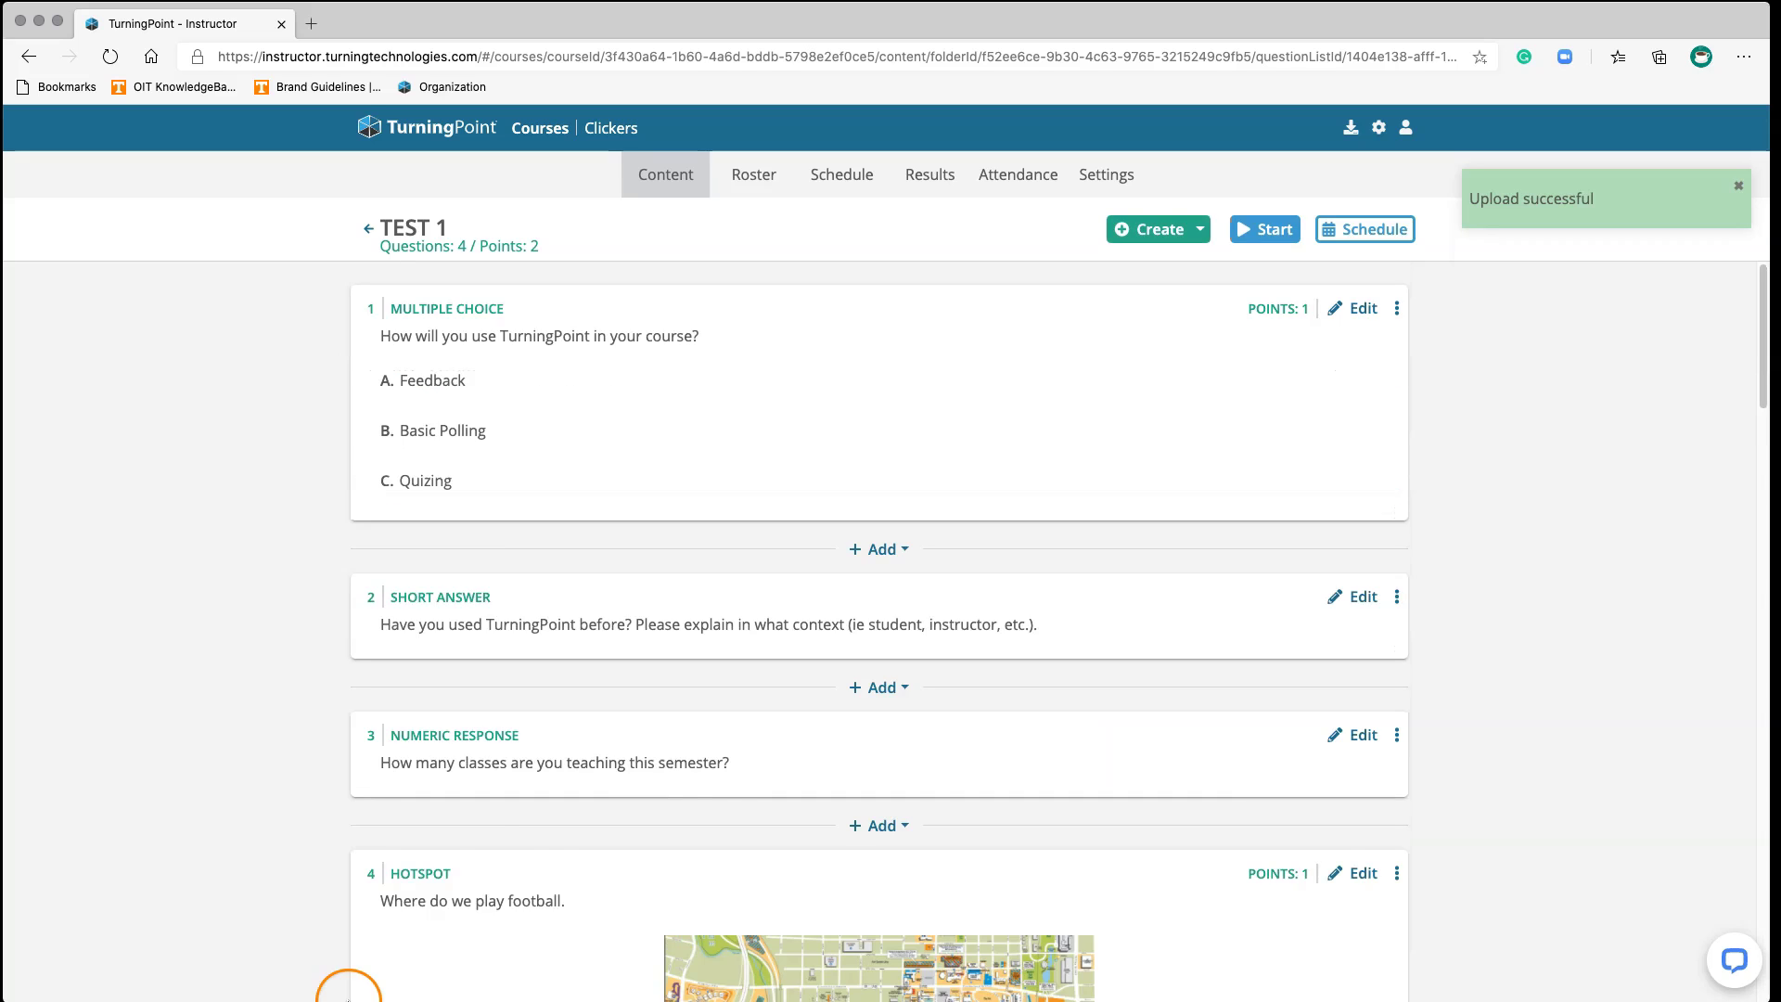
# - Look through the imported PowerPoint slides and check which content types can be inserted between slides 5 and 6
pyautogui.scroll(-10, 831, 687)
pyautogui.scroll(-10, 831, 691)
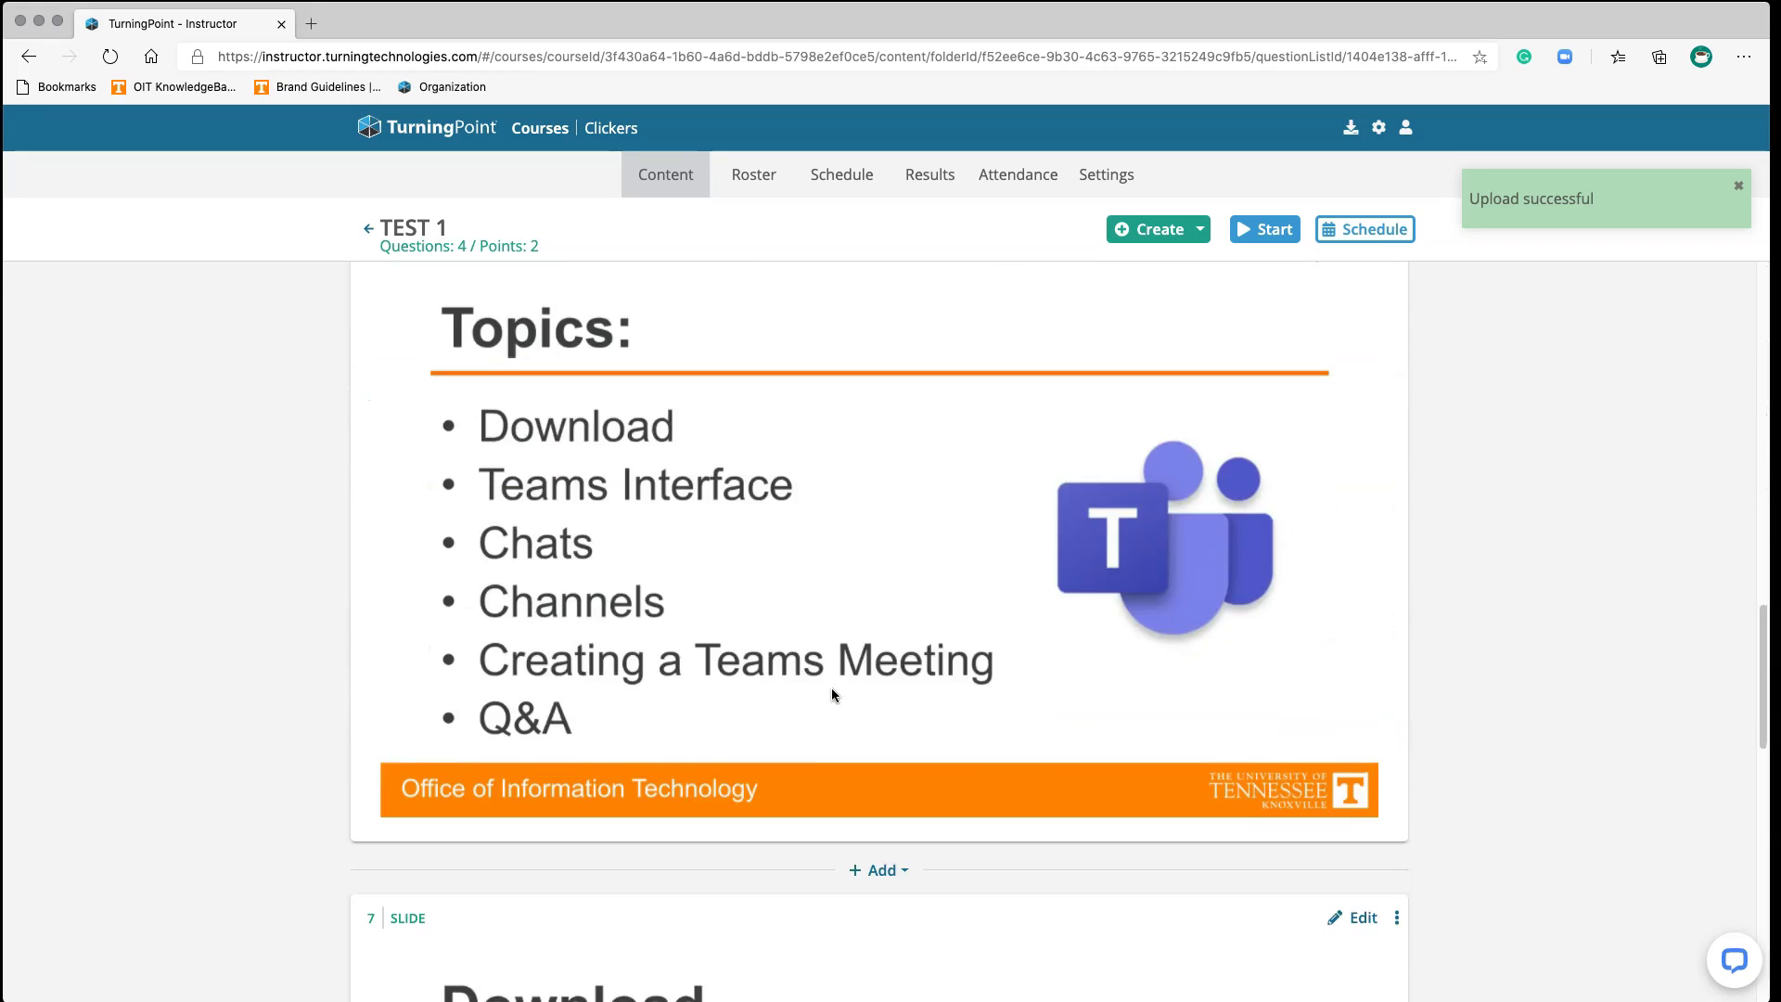
pyautogui.scroll(-10, 831, 690)
pyautogui.scroll(10, 832, 694)
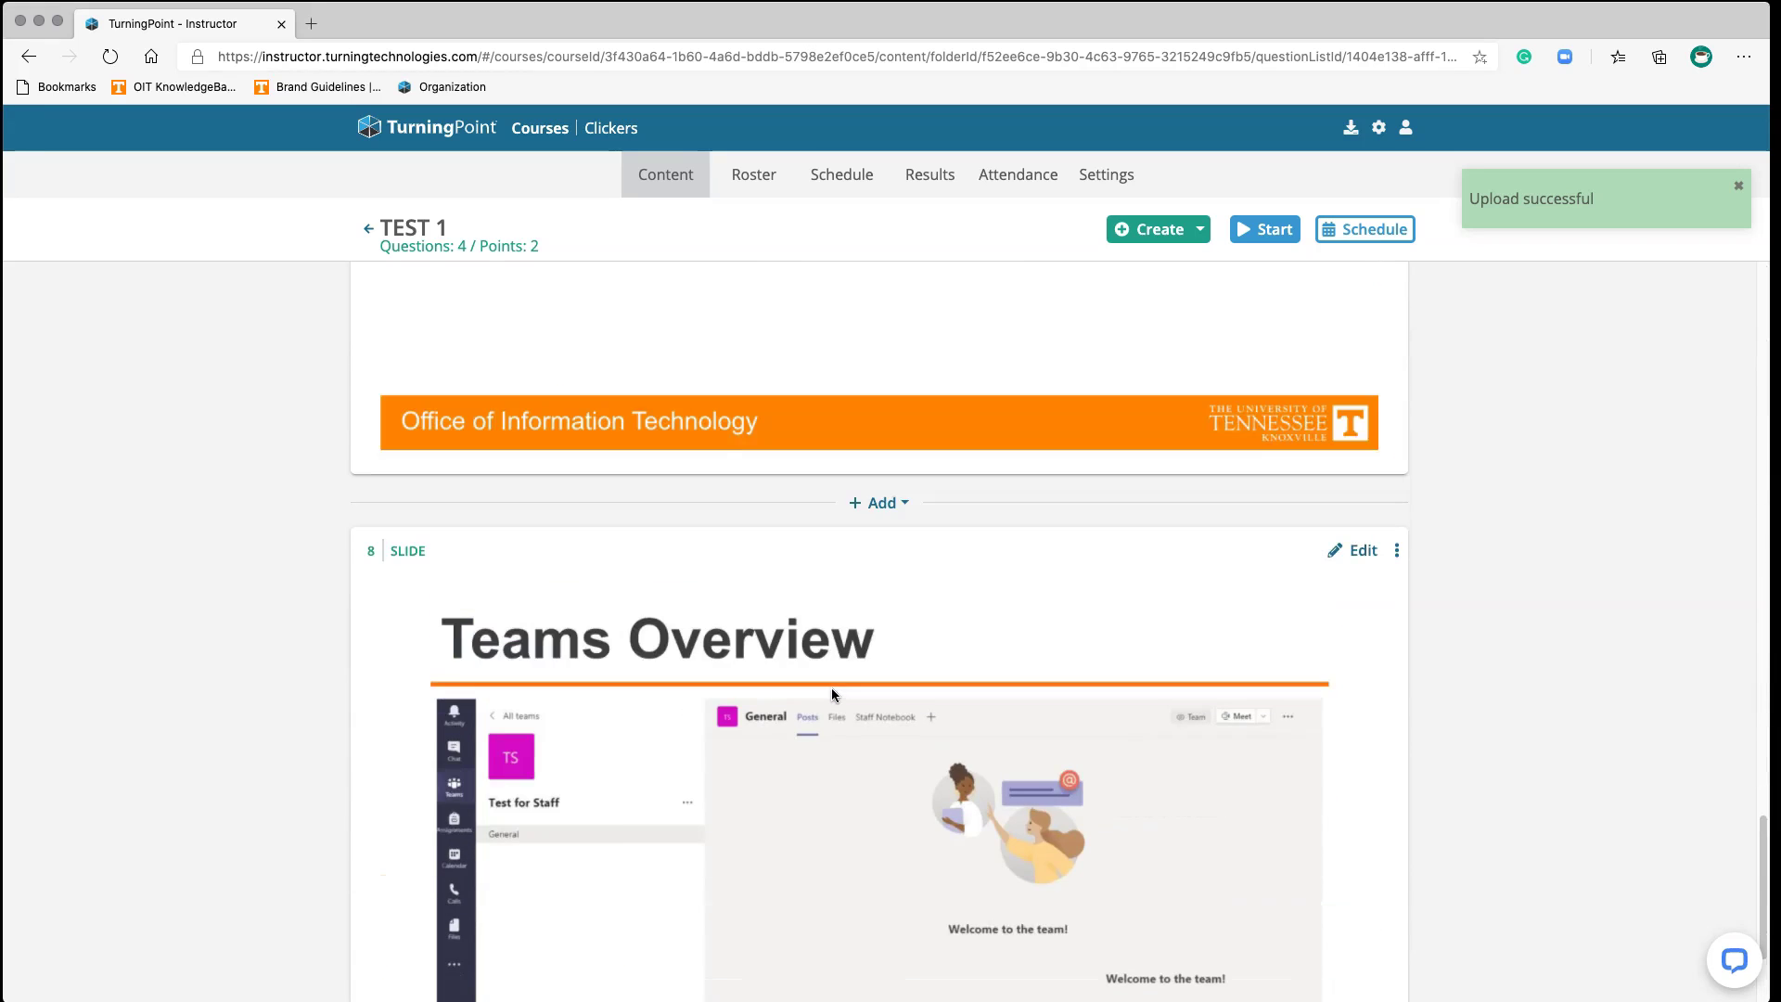
pyautogui.scroll(15, 831, 694)
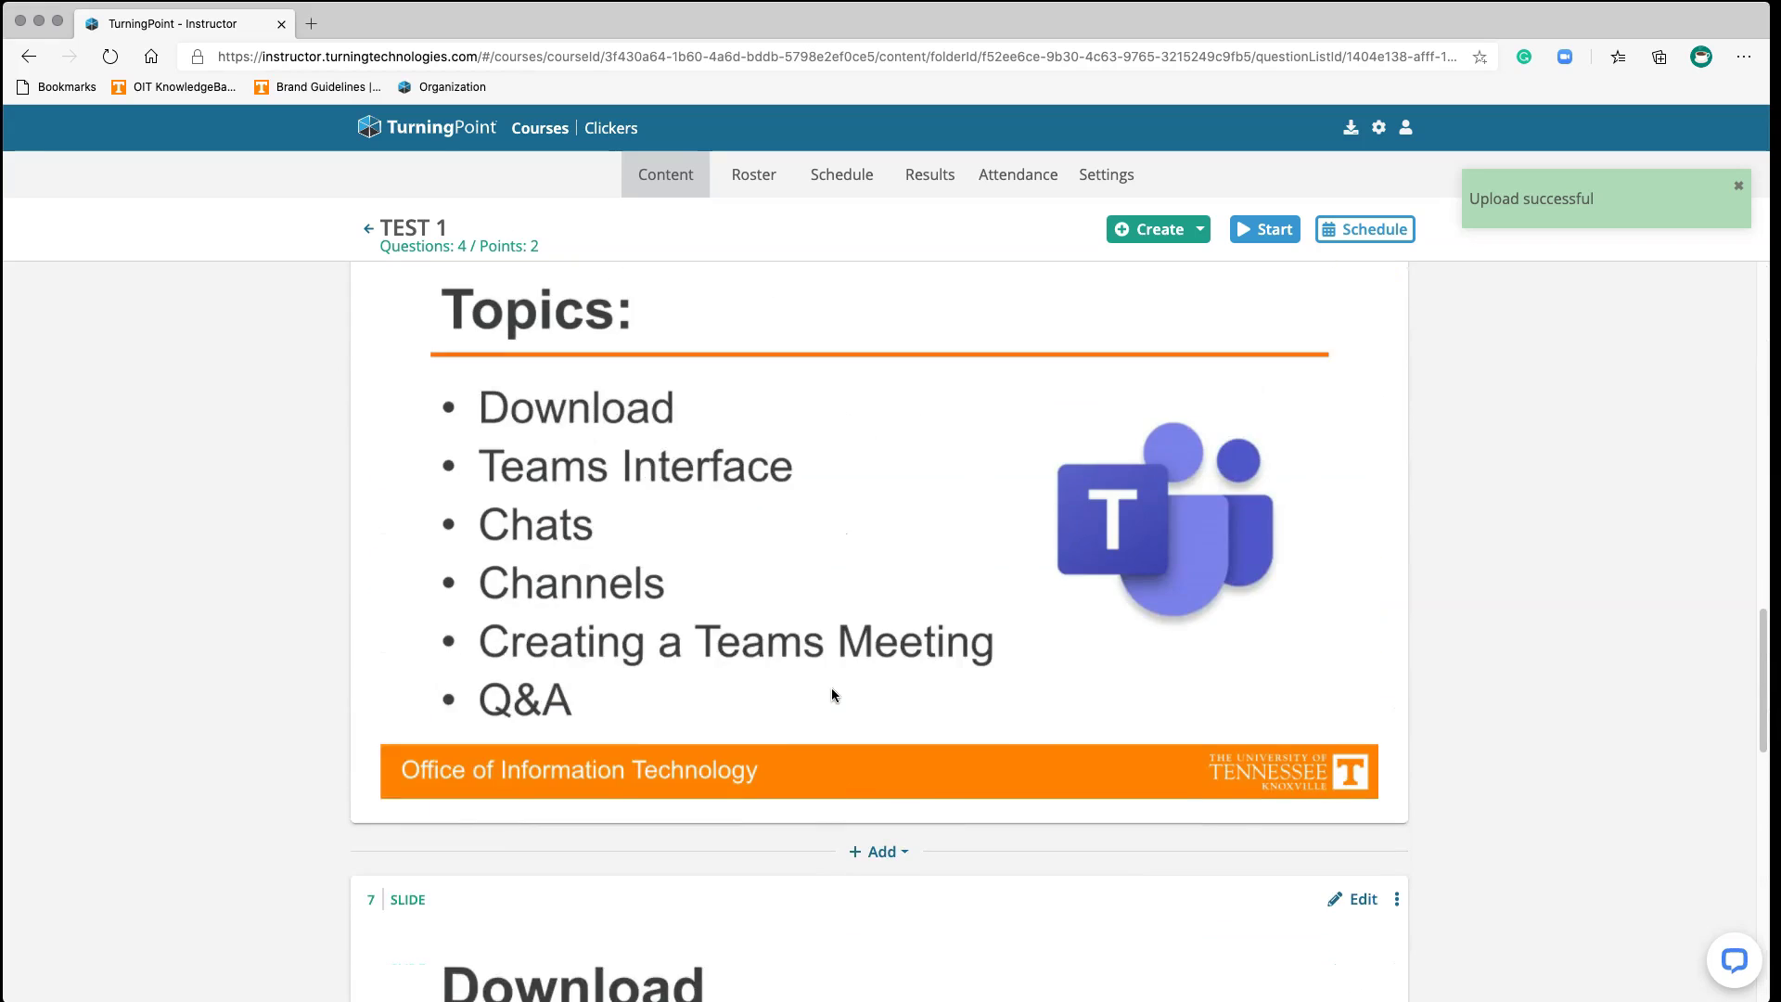
pyautogui.scroll(-10, 831, 693)
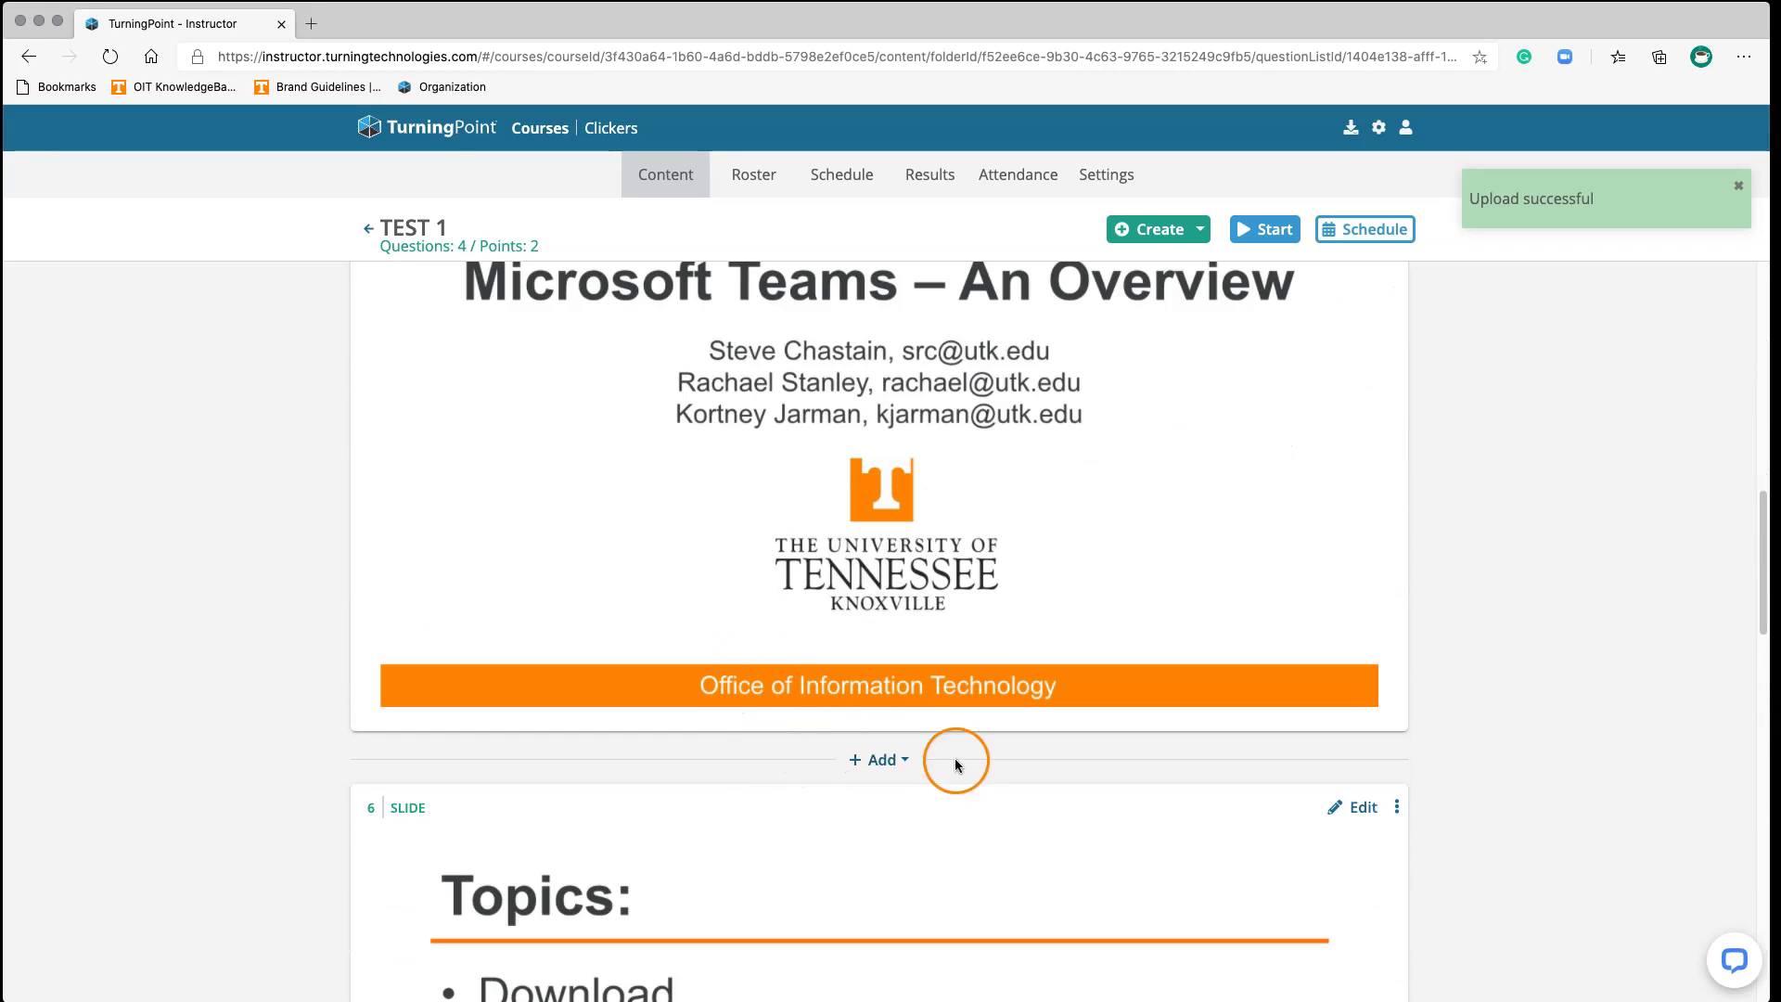
pyautogui.click(904, 759)
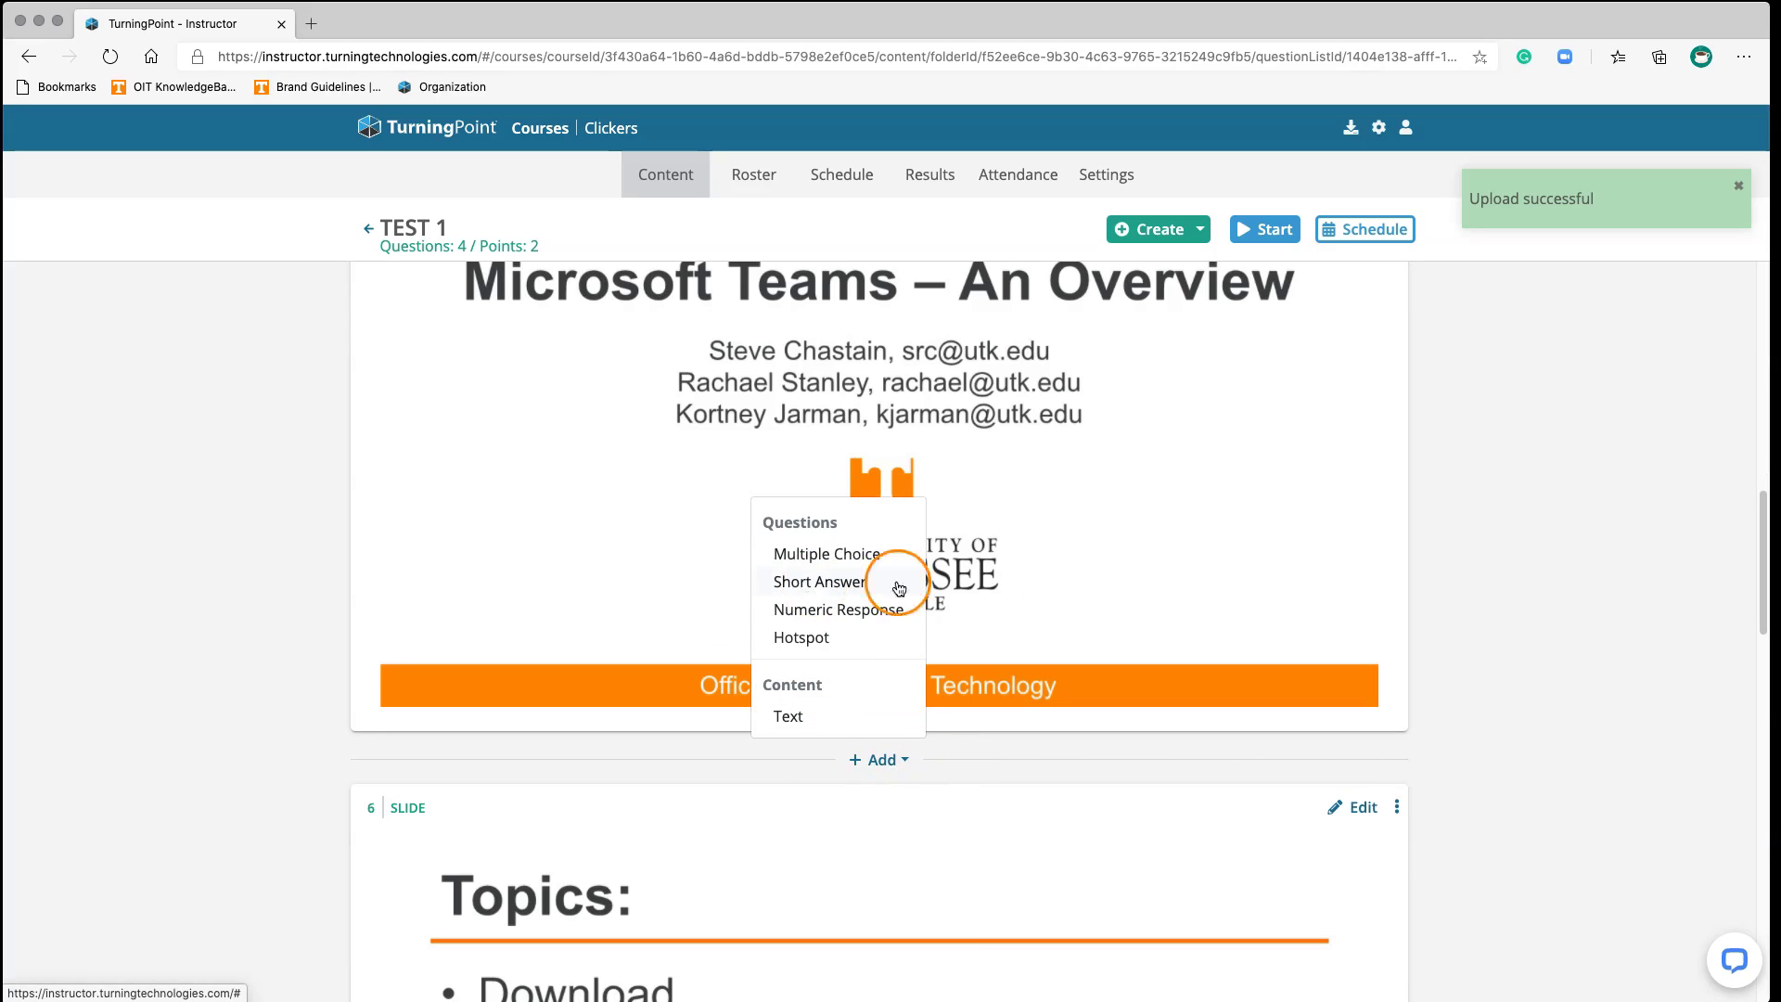
pyautogui.click(1061, 500)
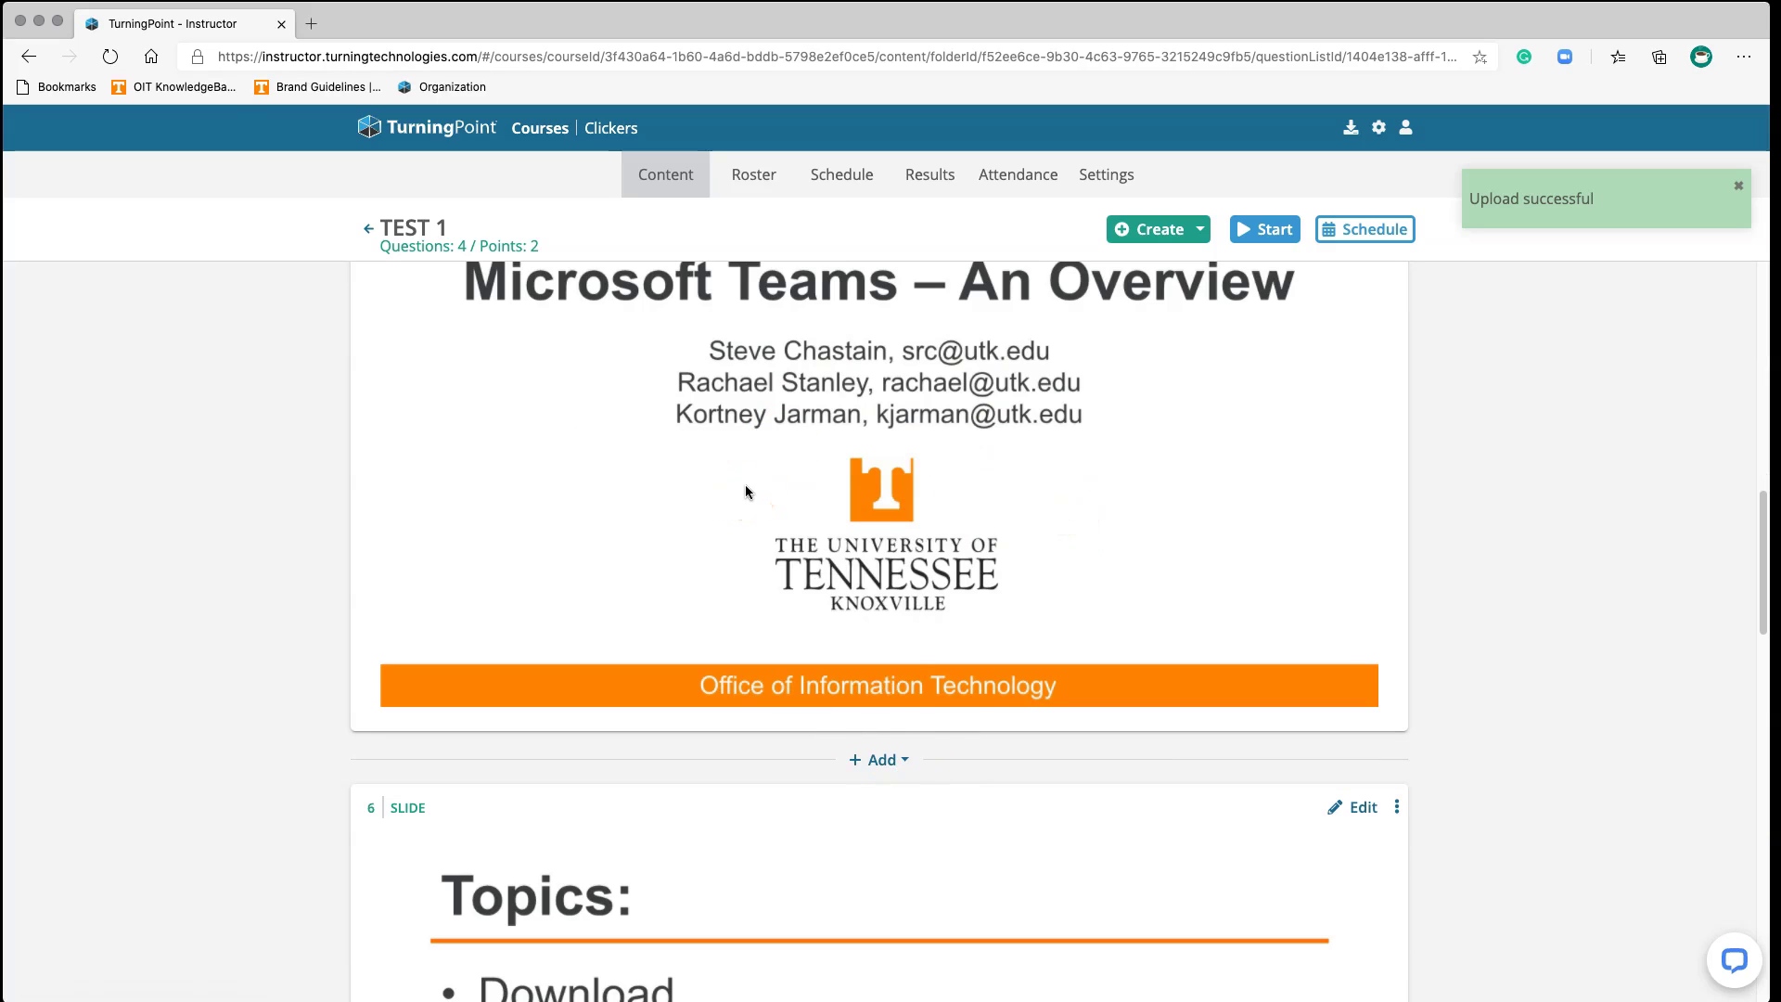
# - Check the options of the "Microsoft Teams – An Overview" slide, inspect its image in the editor, and cancel editing
pyautogui.scroll(-1, 817, 496)
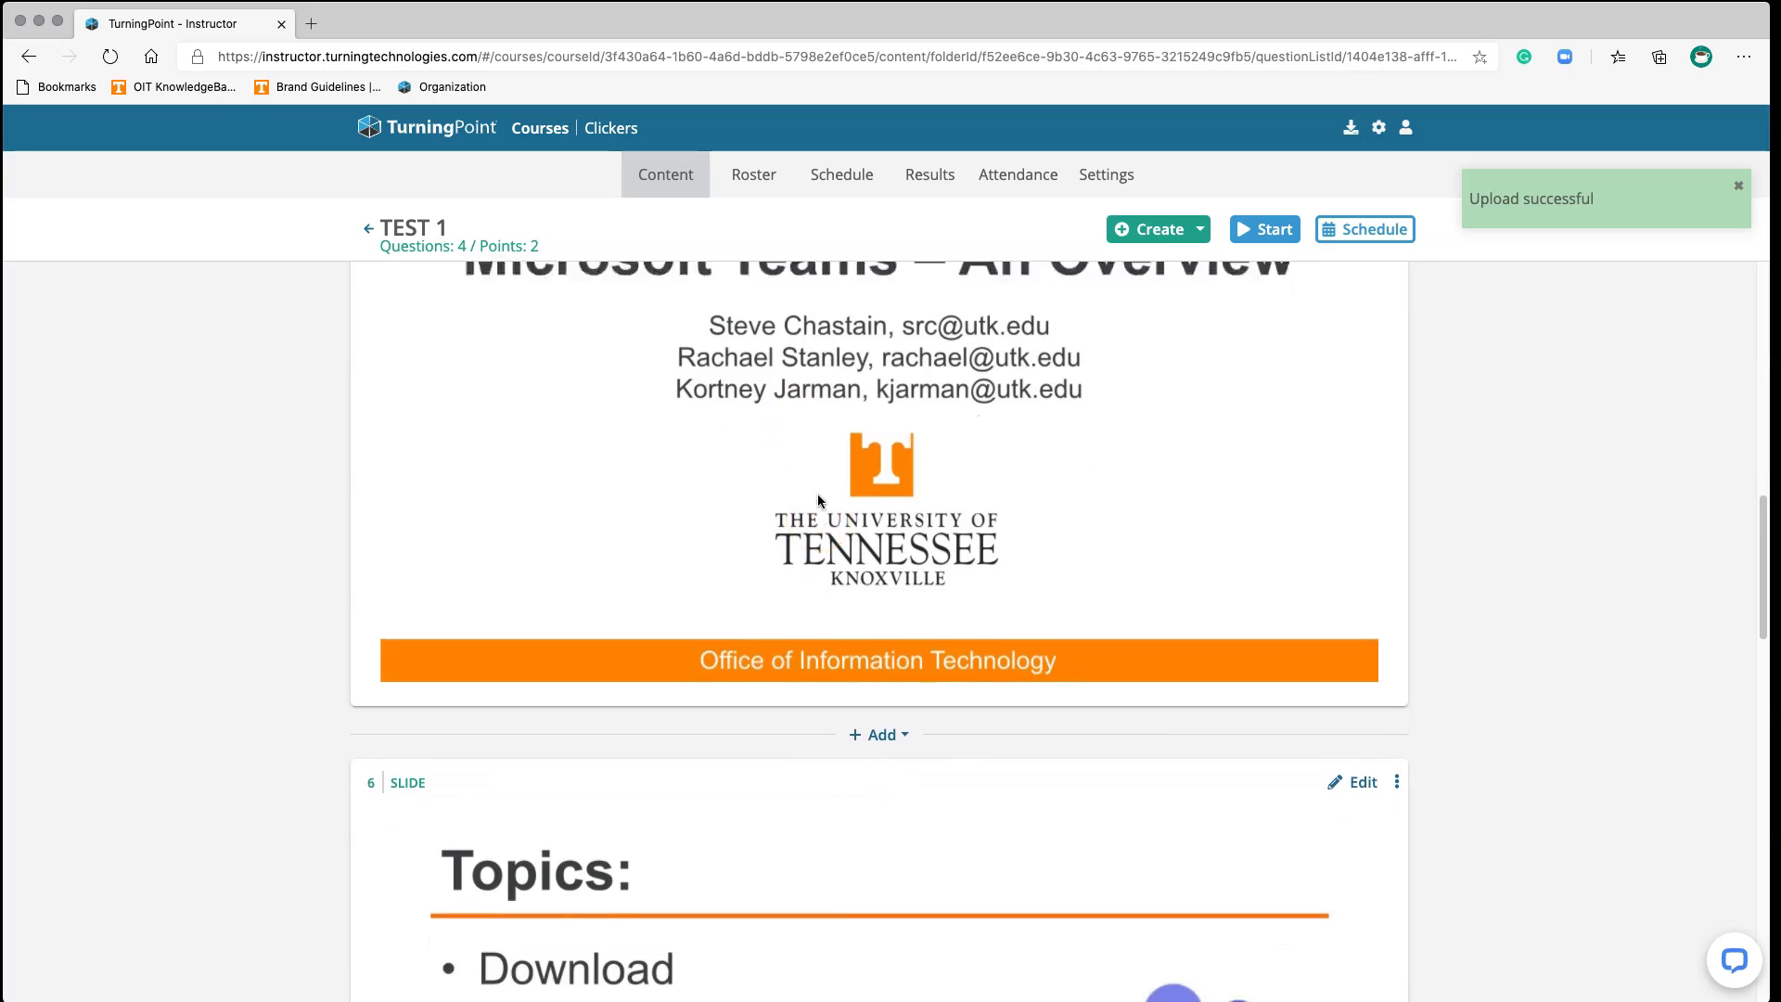
pyautogui.scroll(5, 816, 494)
pyautogui.click(1397, 387)
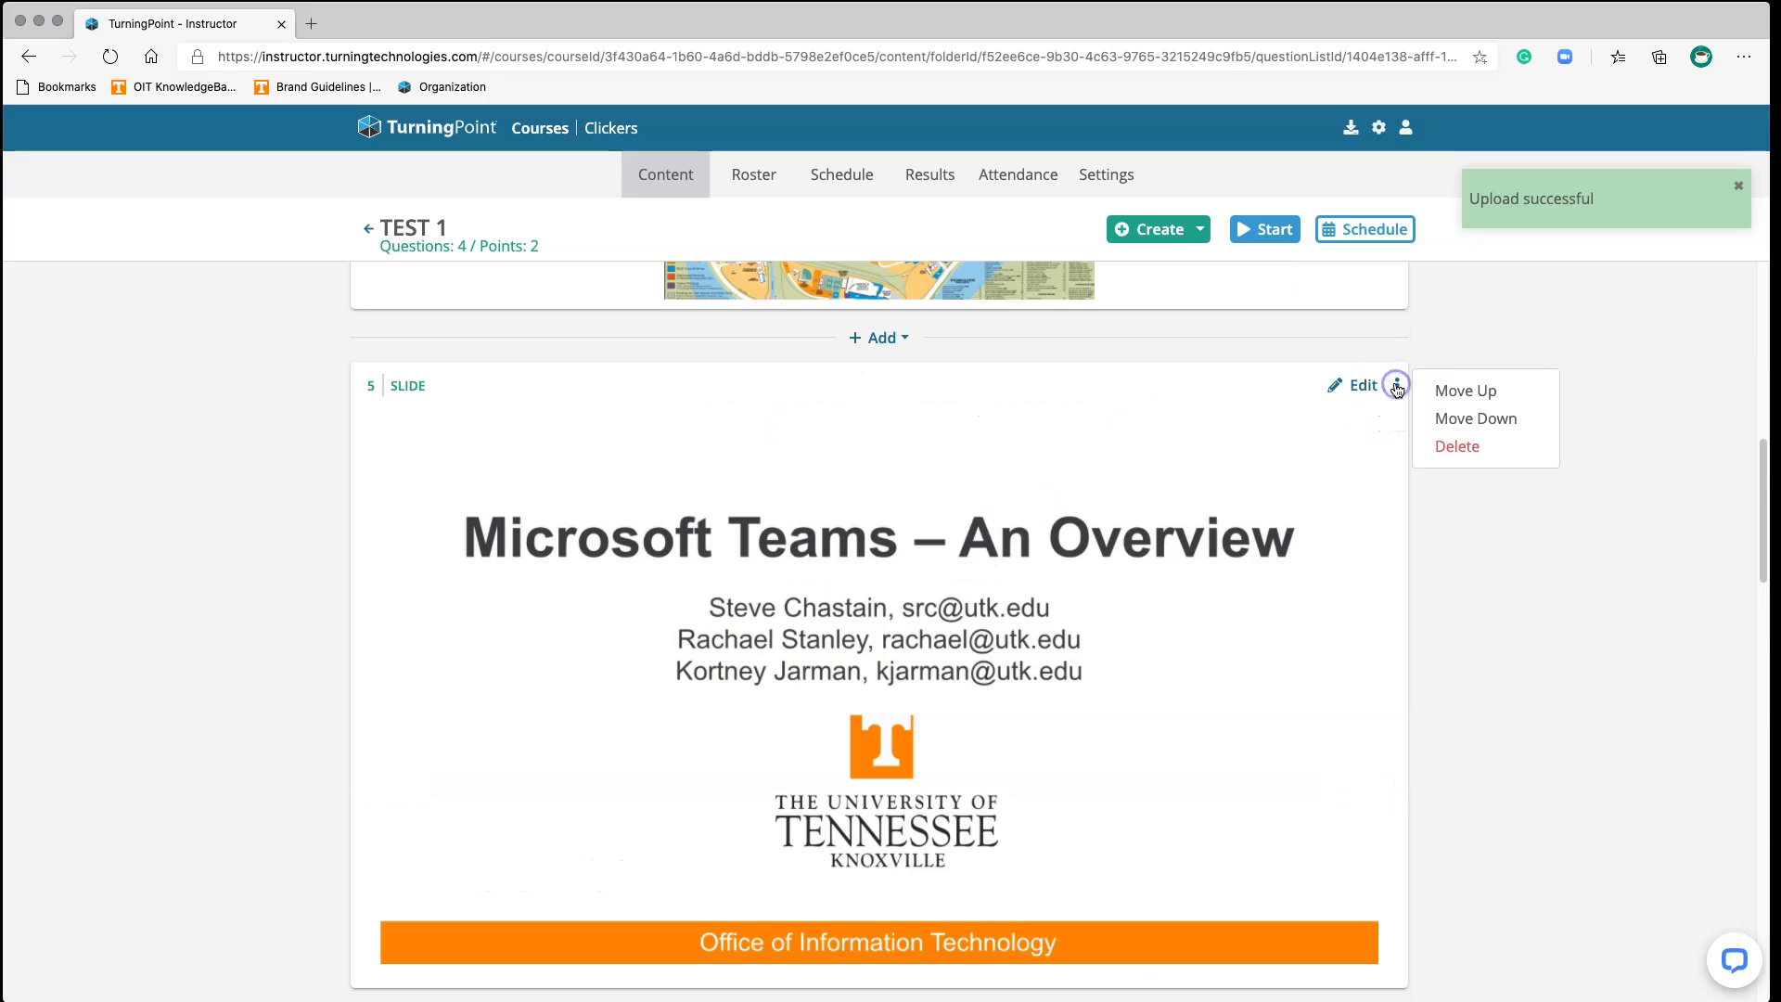
pyautogui.click(1339, 381)
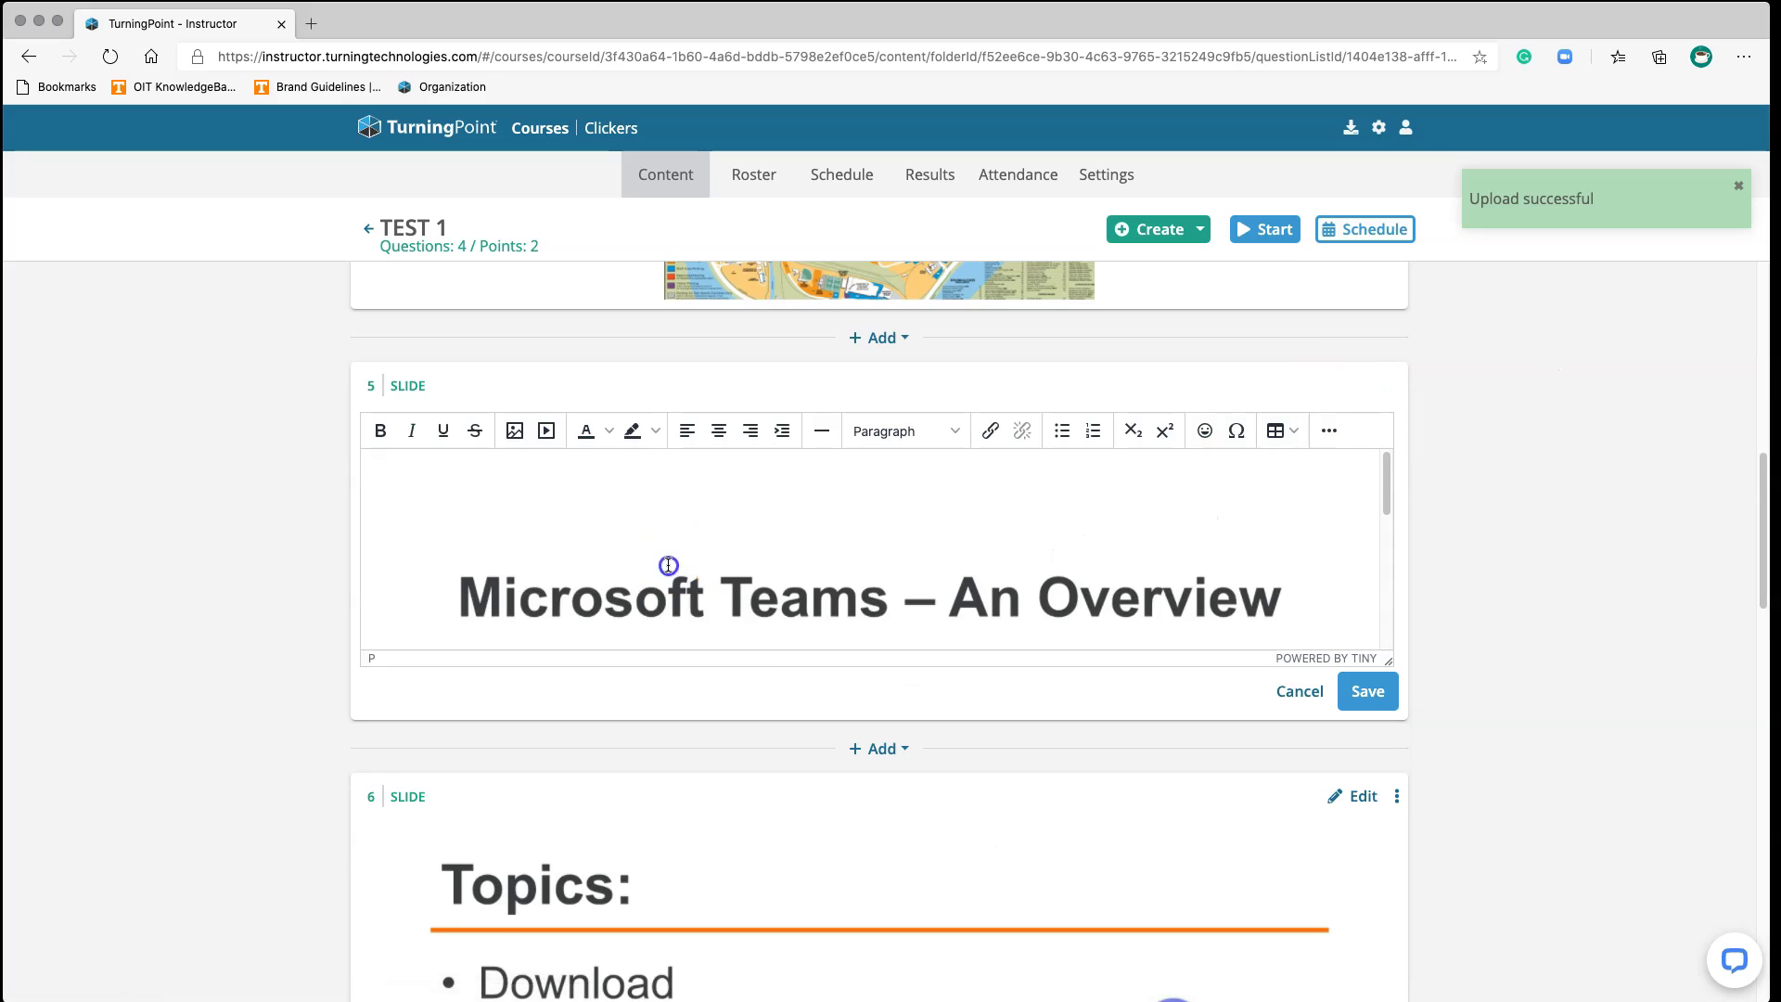
pyautogui.click(755, 570)
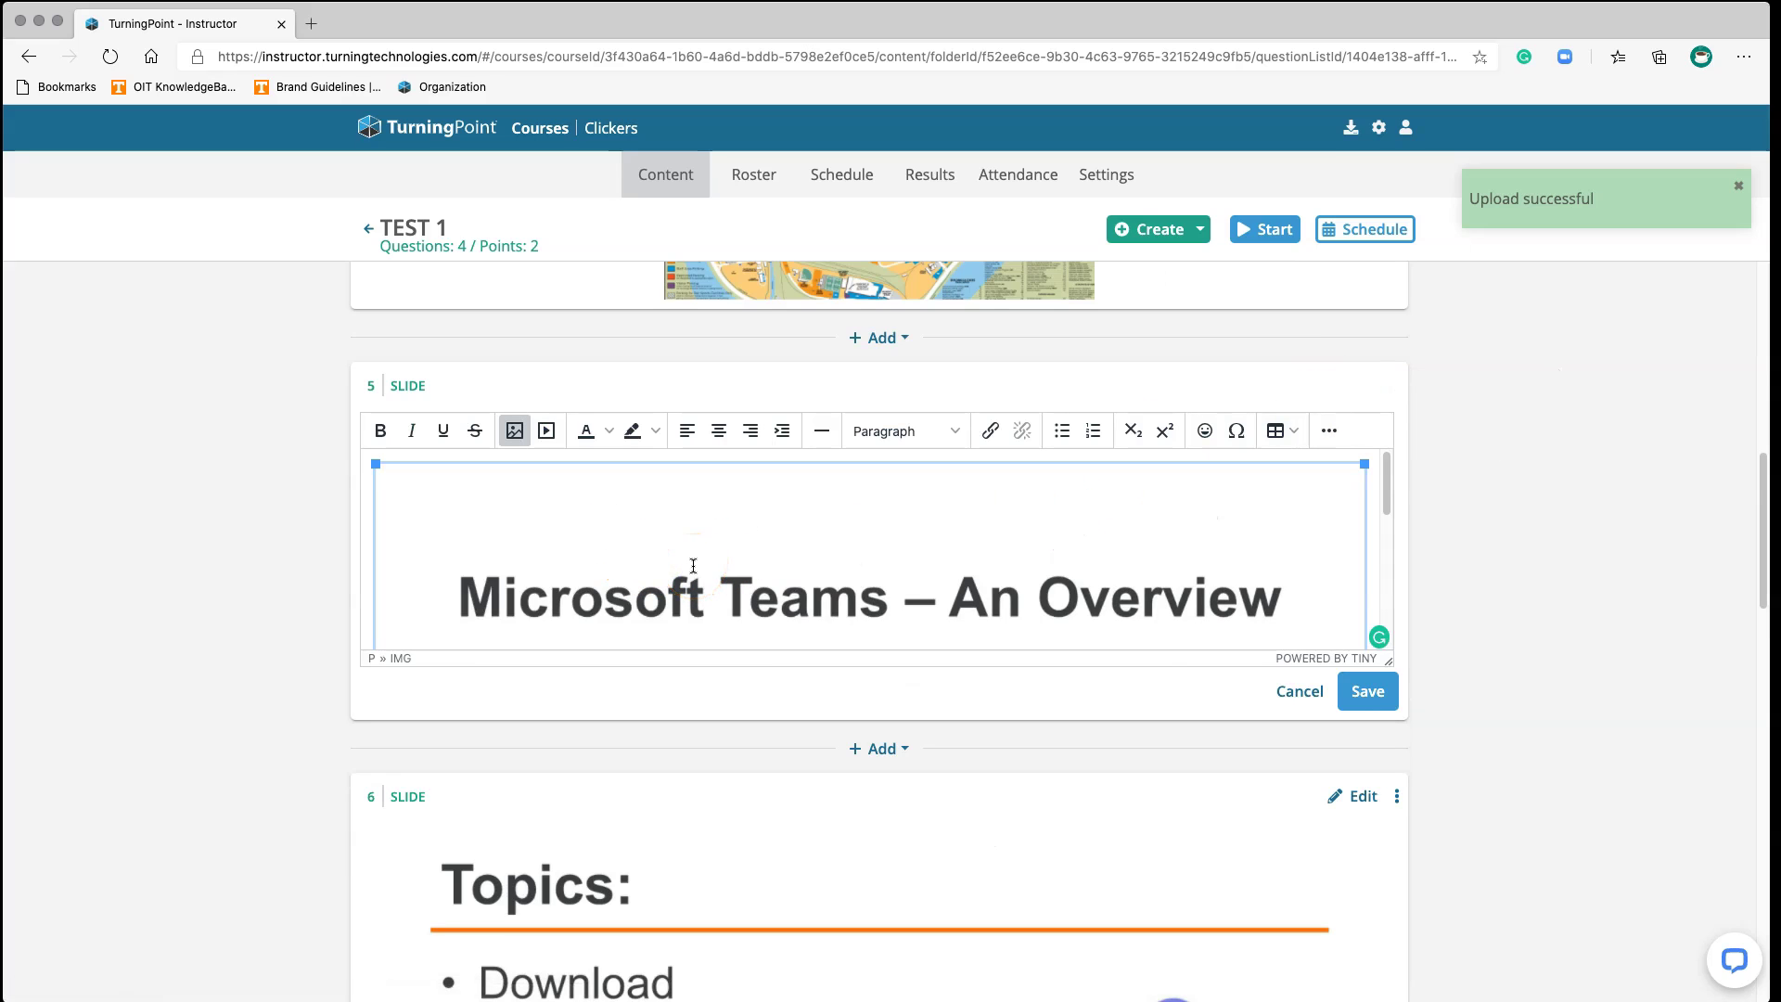
pyautogui.click(1270, 694)
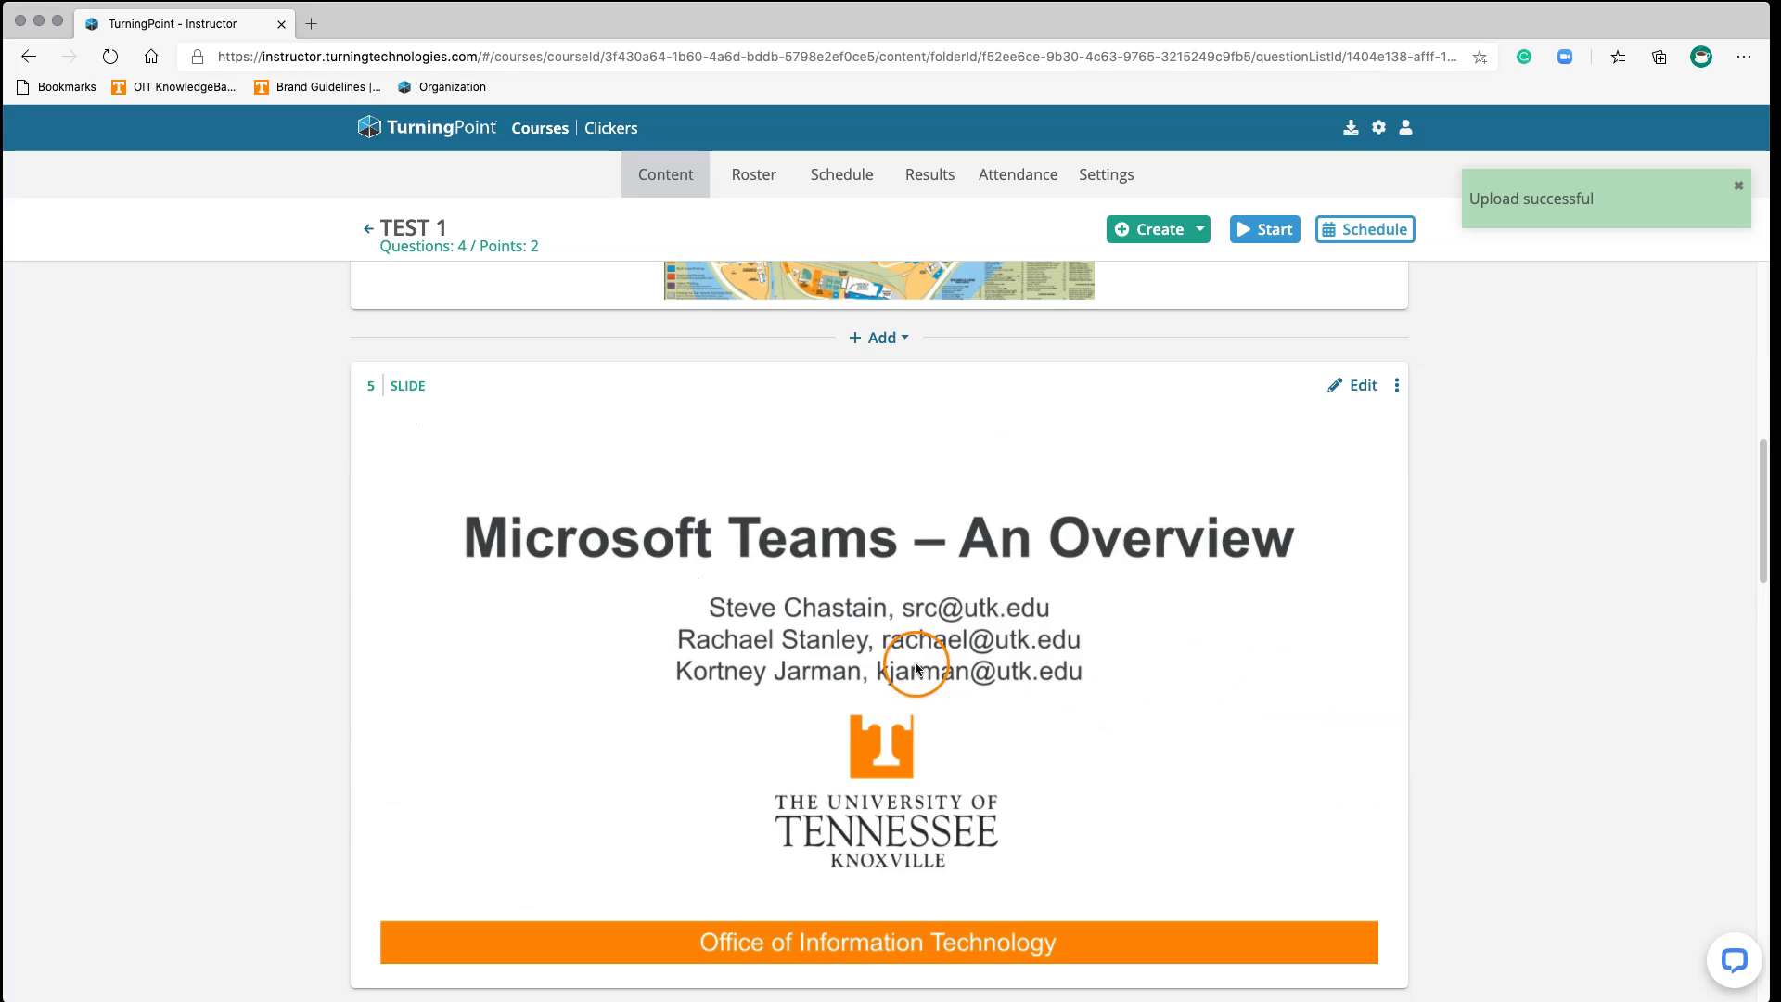
# - Add a text content item after the last slide, Teams Overview, and place the focus in its text area
pyautogui.scroll(-5, 886, 678)
pyautogui.scroll(-12, 885, 678)
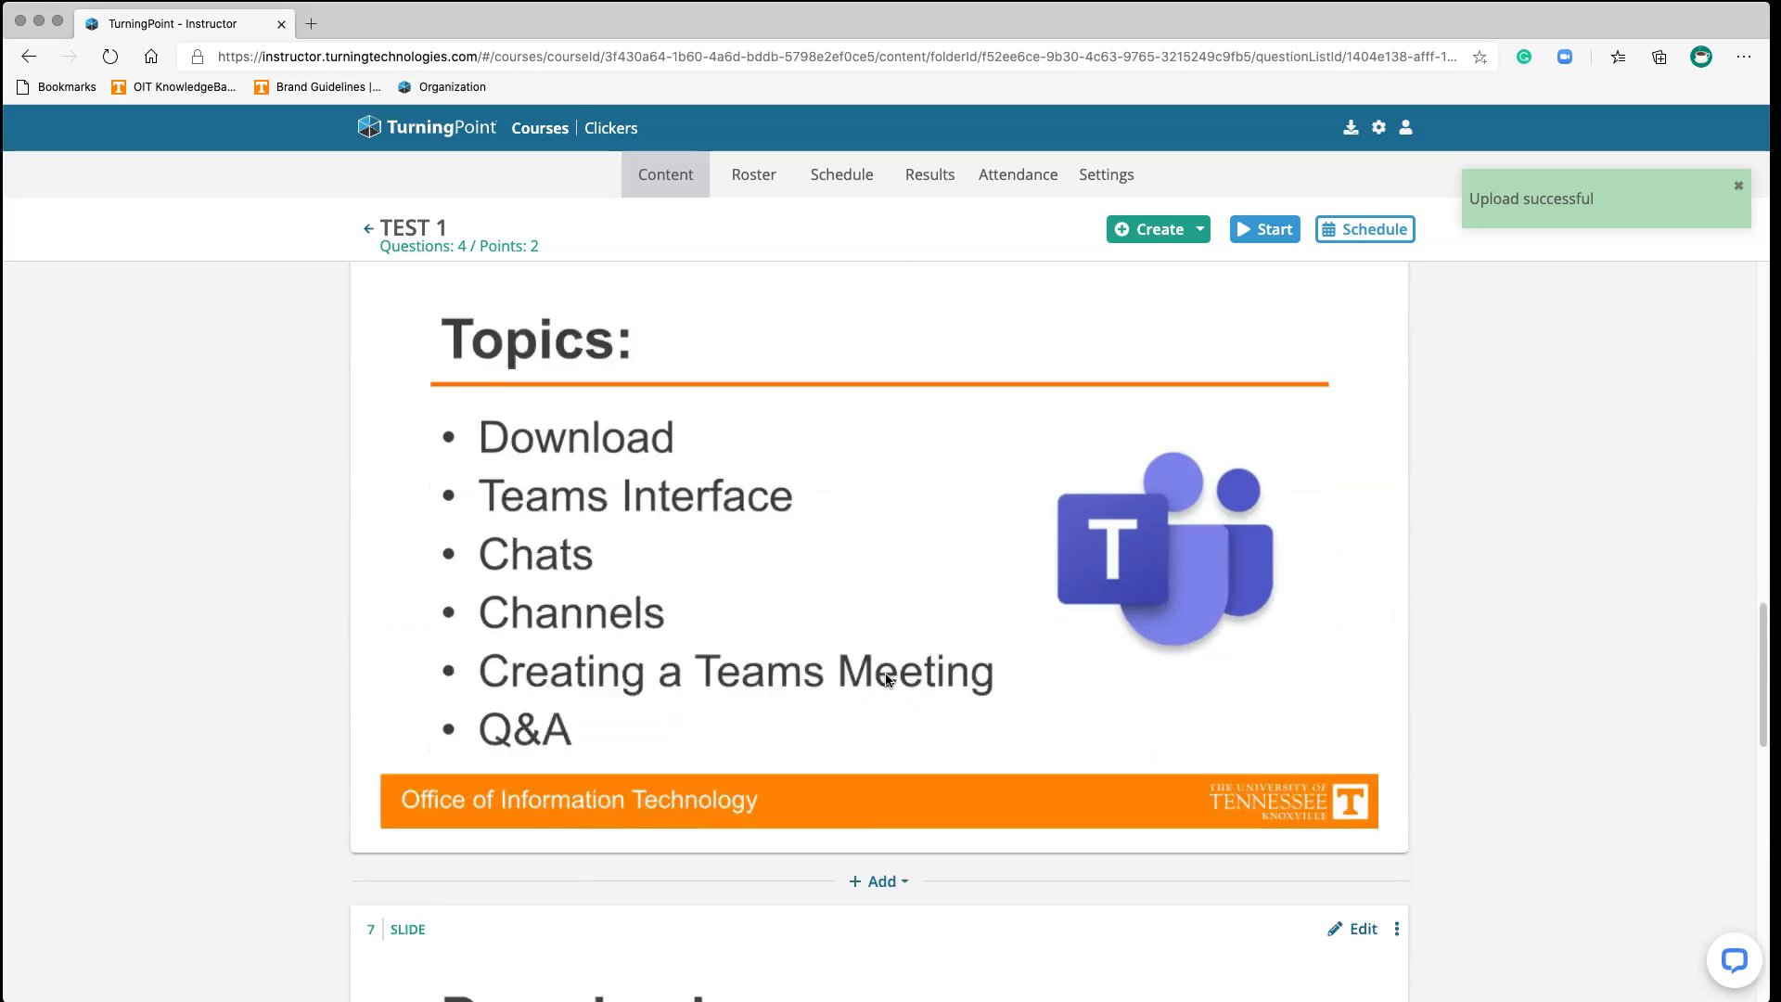
pyautogui.scroll(-6, 885, 679)
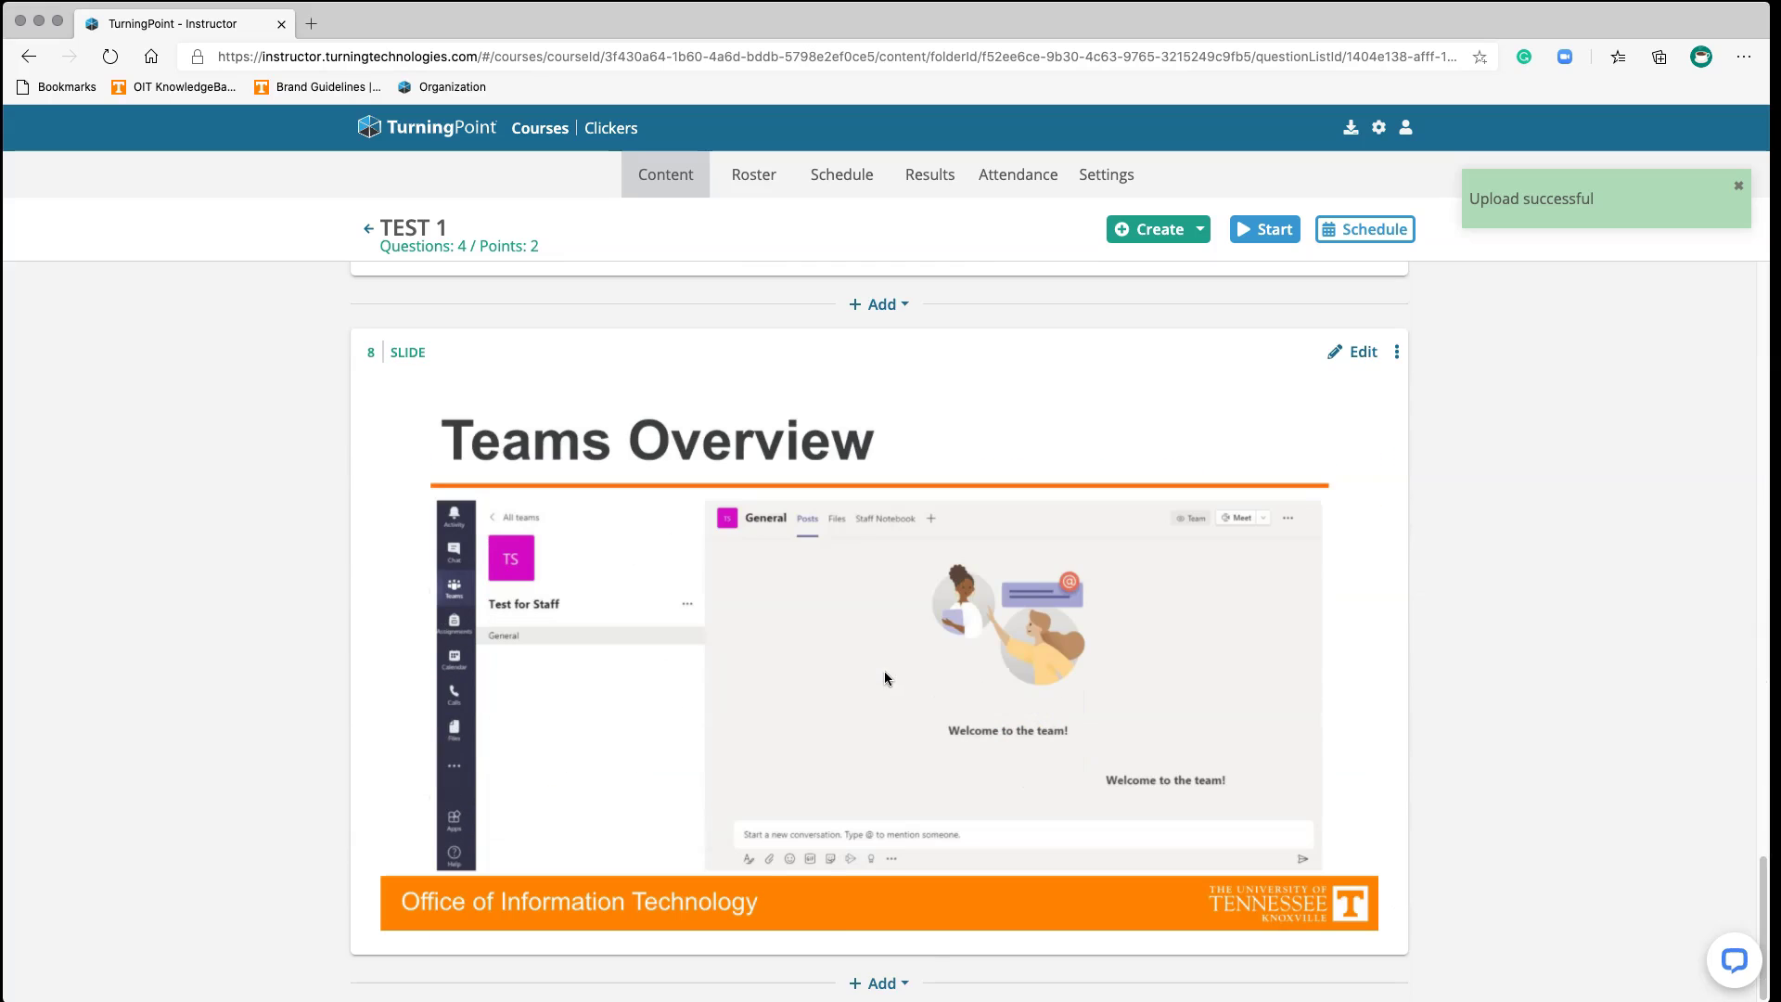
pyautogui.click(907, 984)
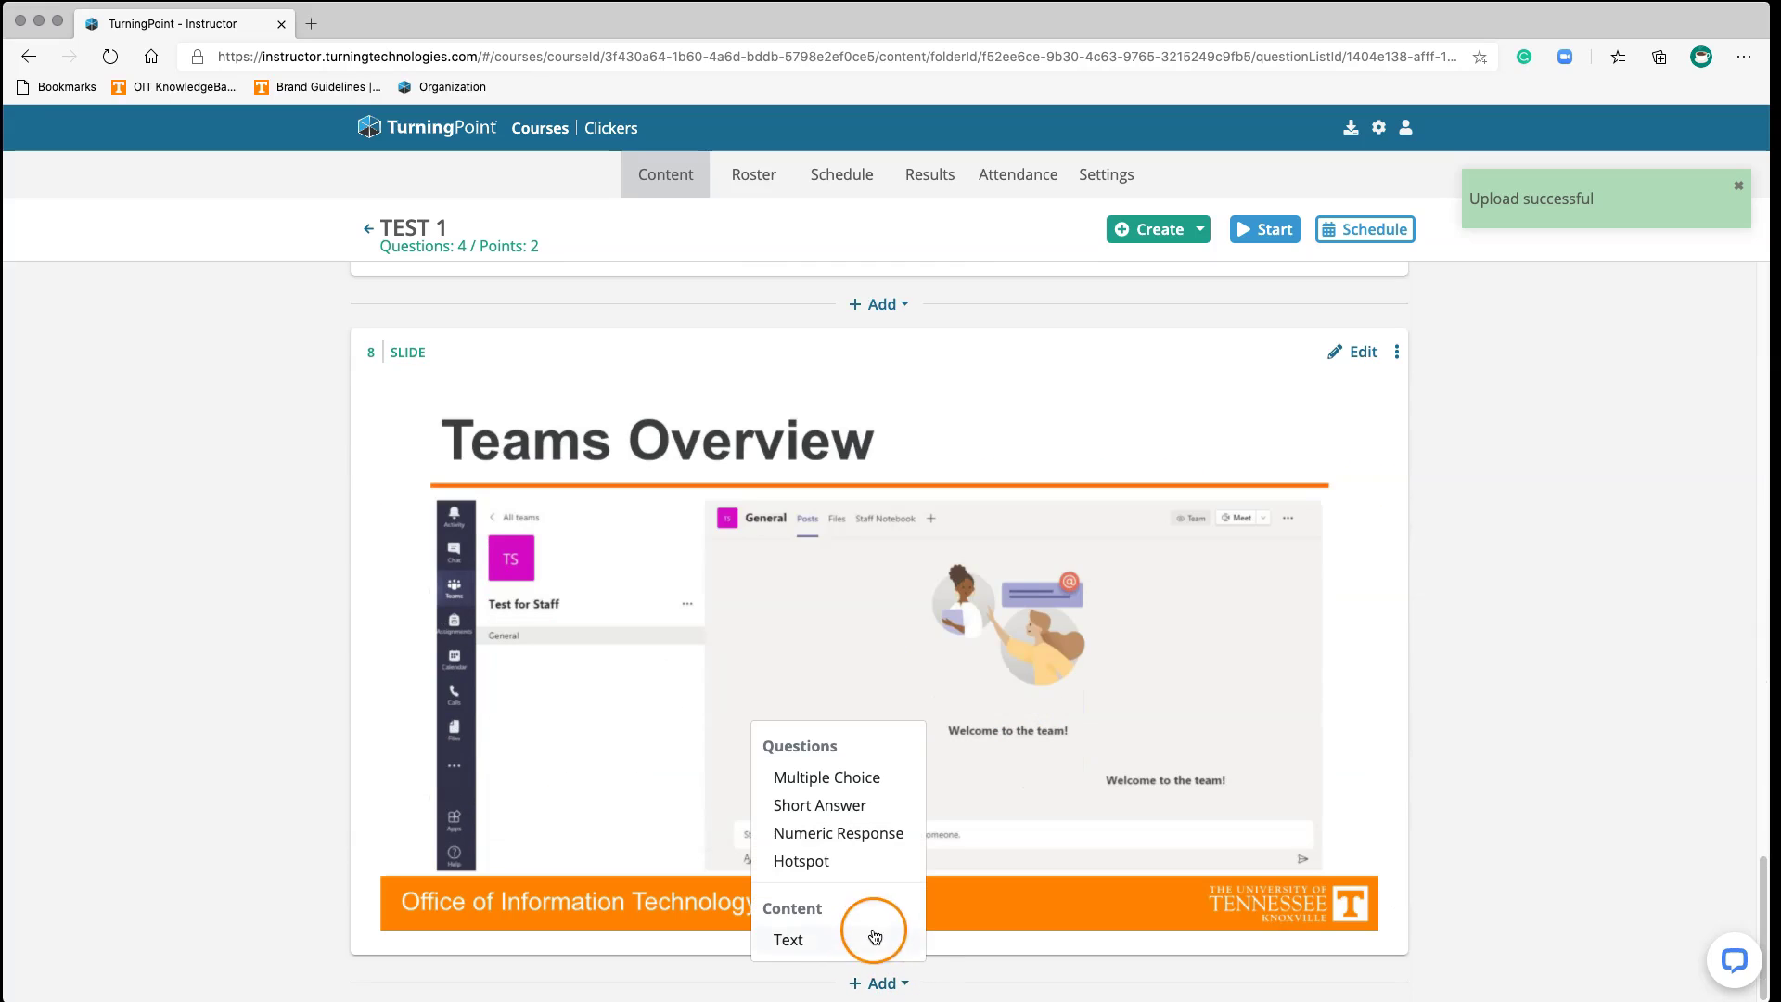
pyautogui.click(844, 939)
pyautogui.click(898, 828)
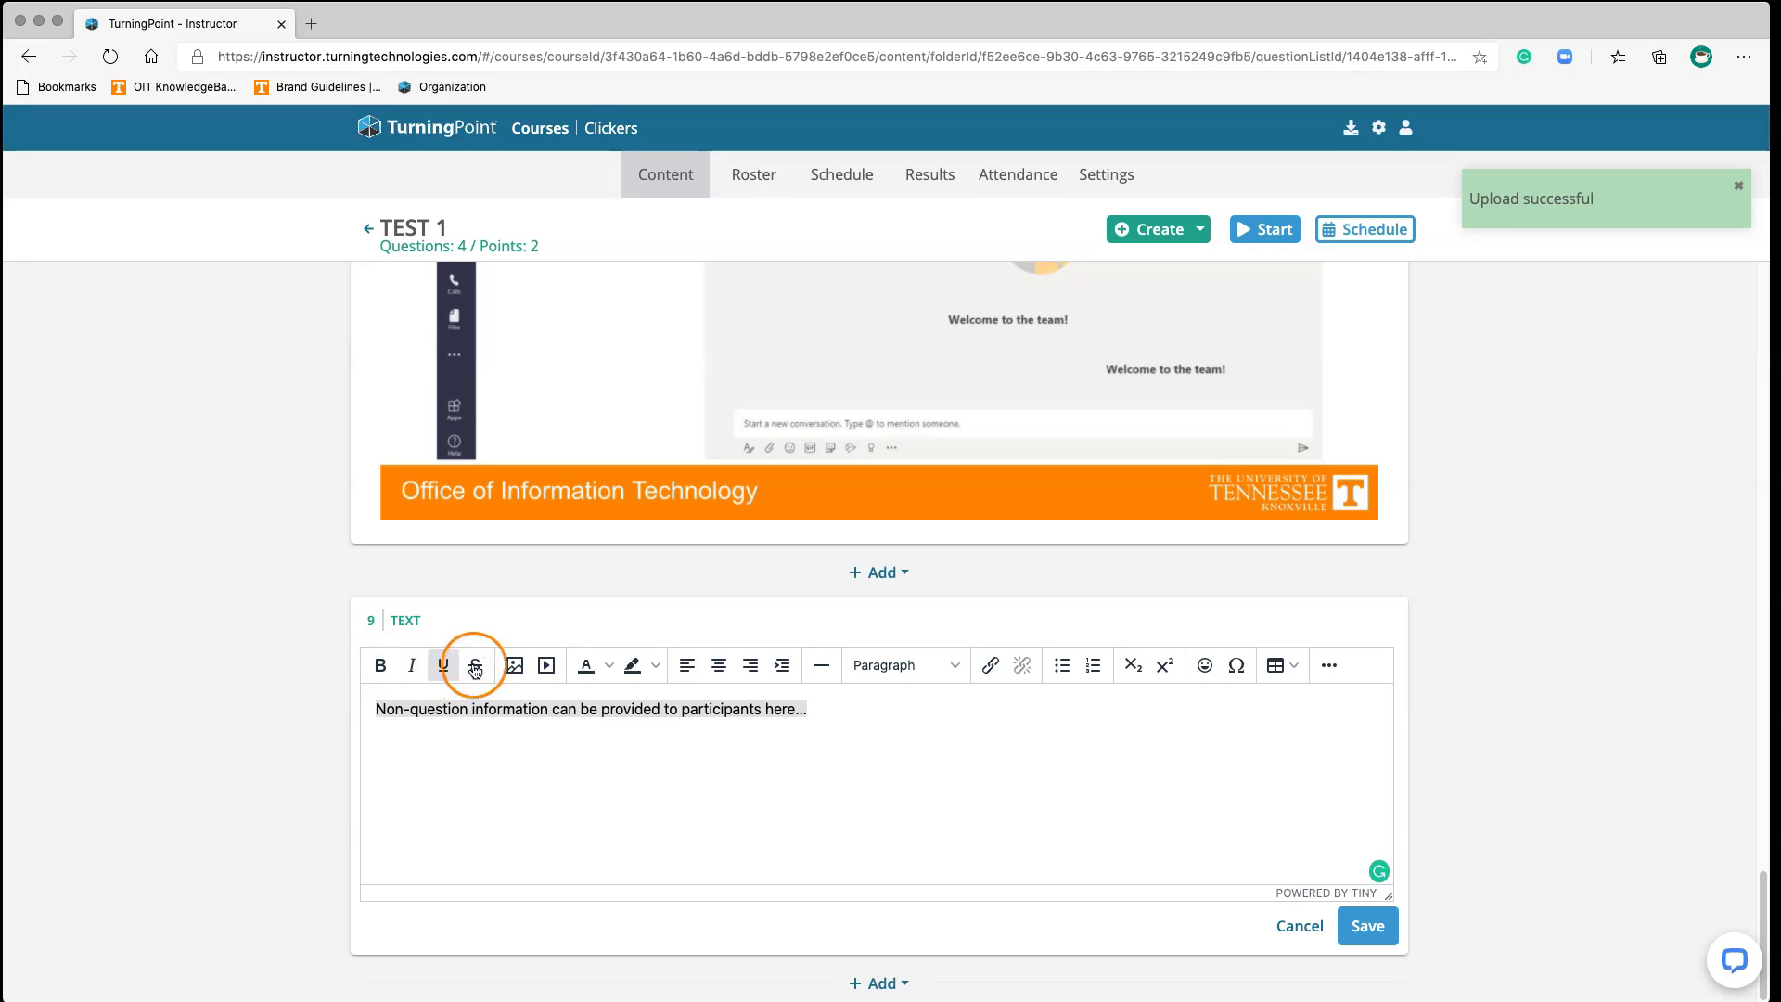
# - Examine the text item's image, paragraph style, superscript and subscript formatting options
pyautogui.click(513, 667)
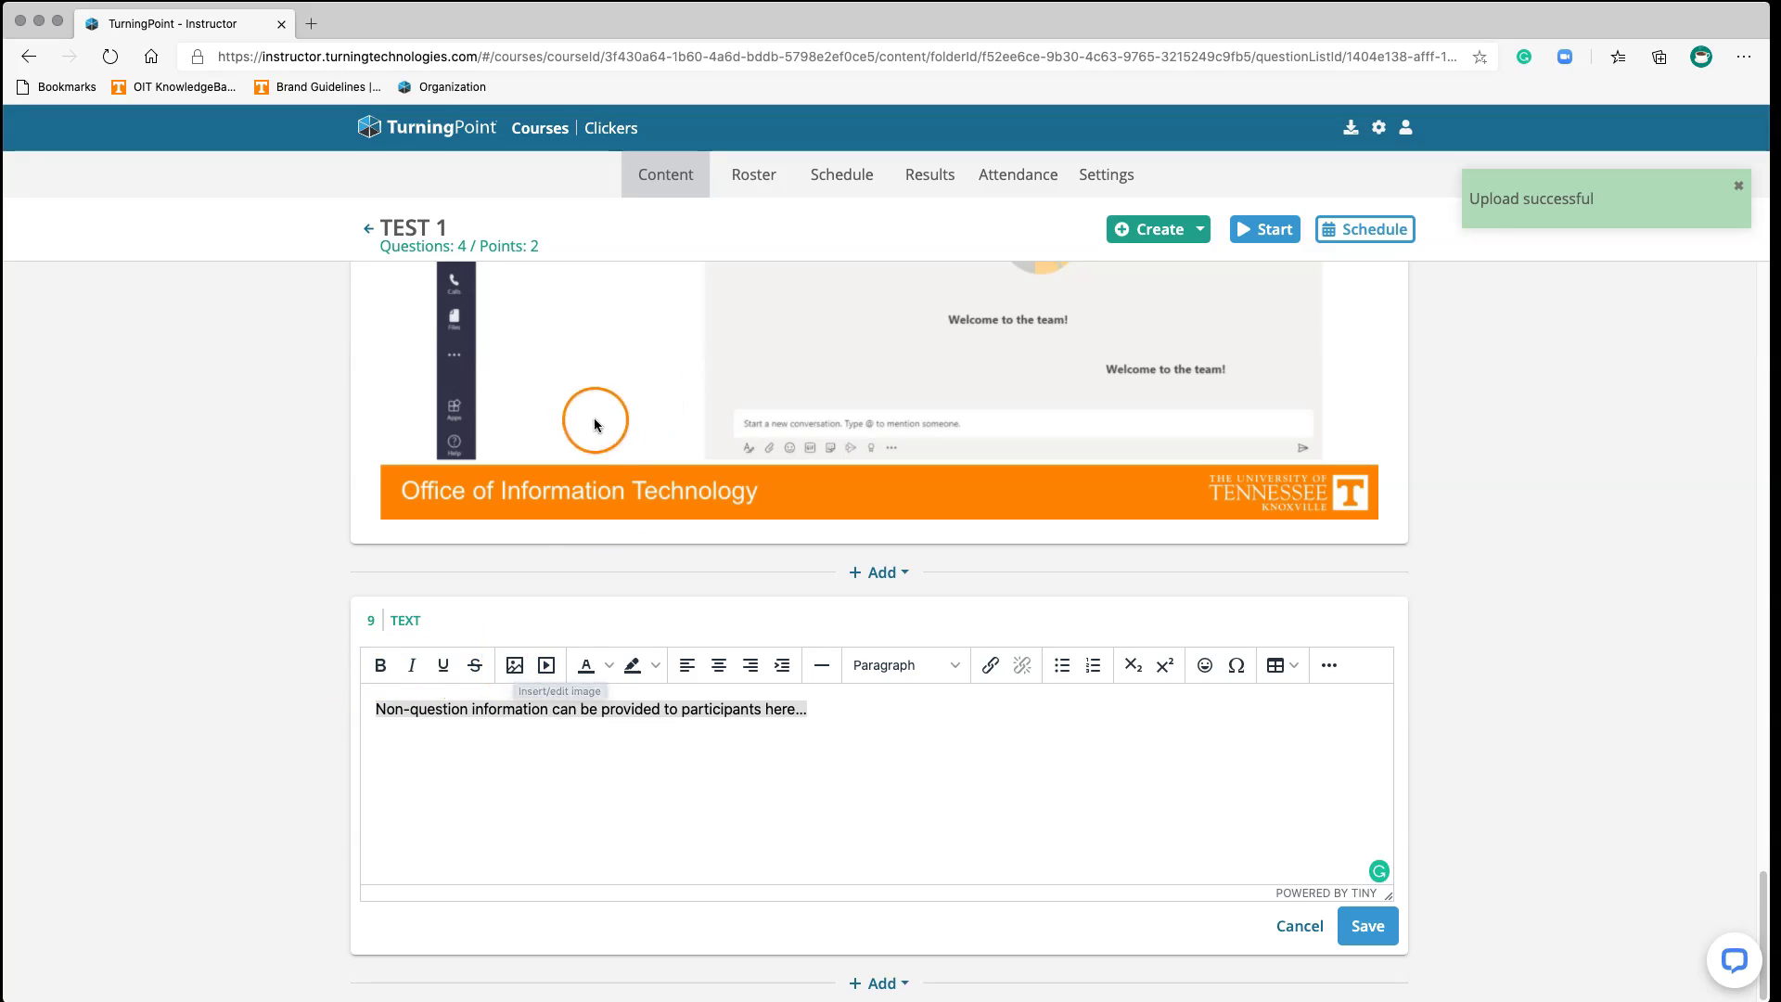
pyautogui.click(515, 667)
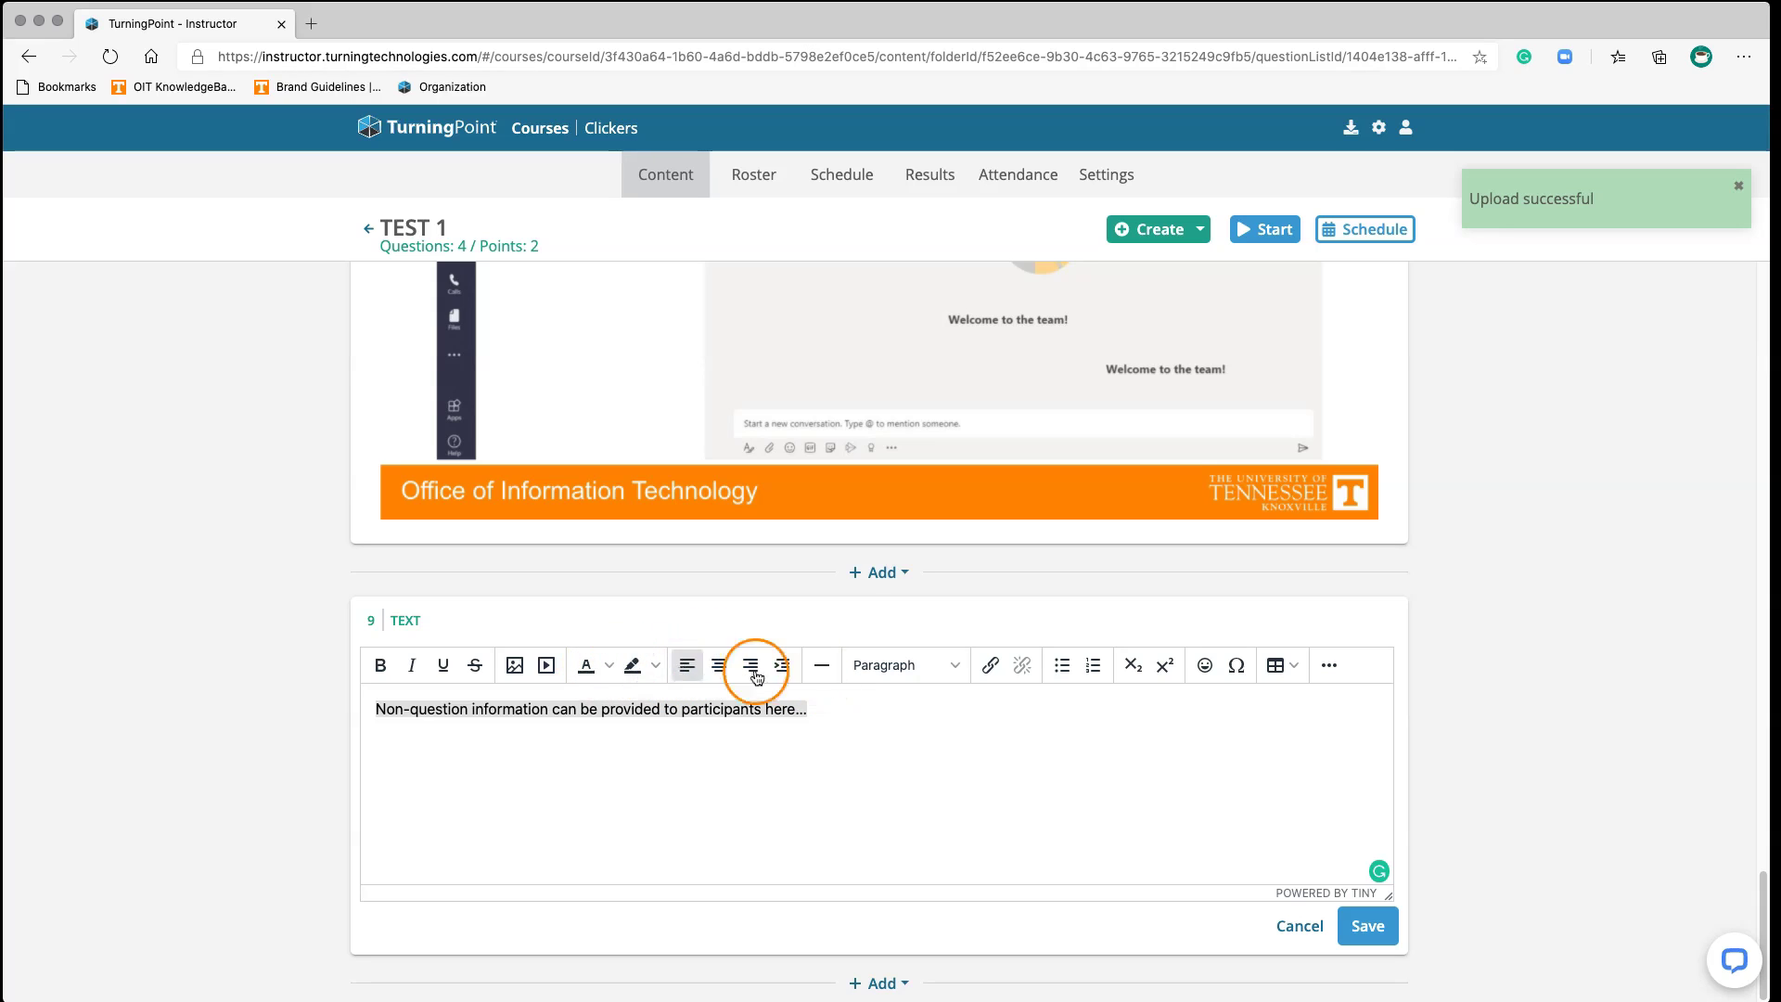
pyautogui.click(953, 666)
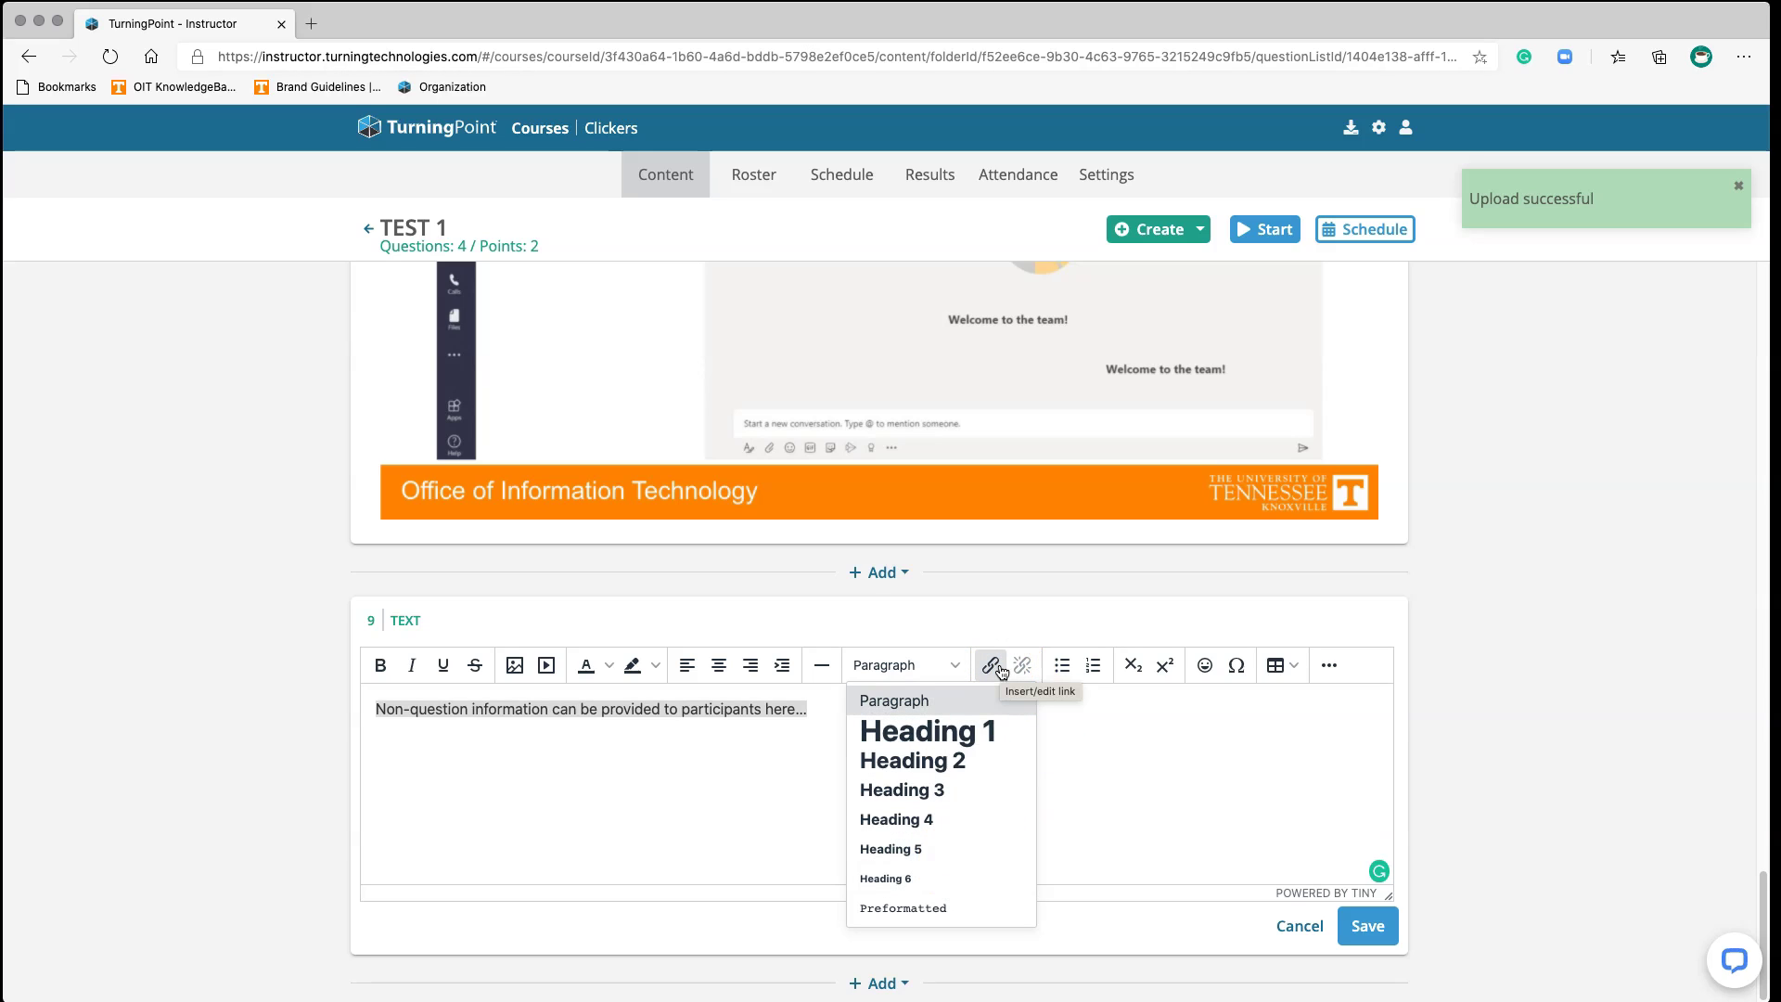
pyautogui.click(1097, 718)
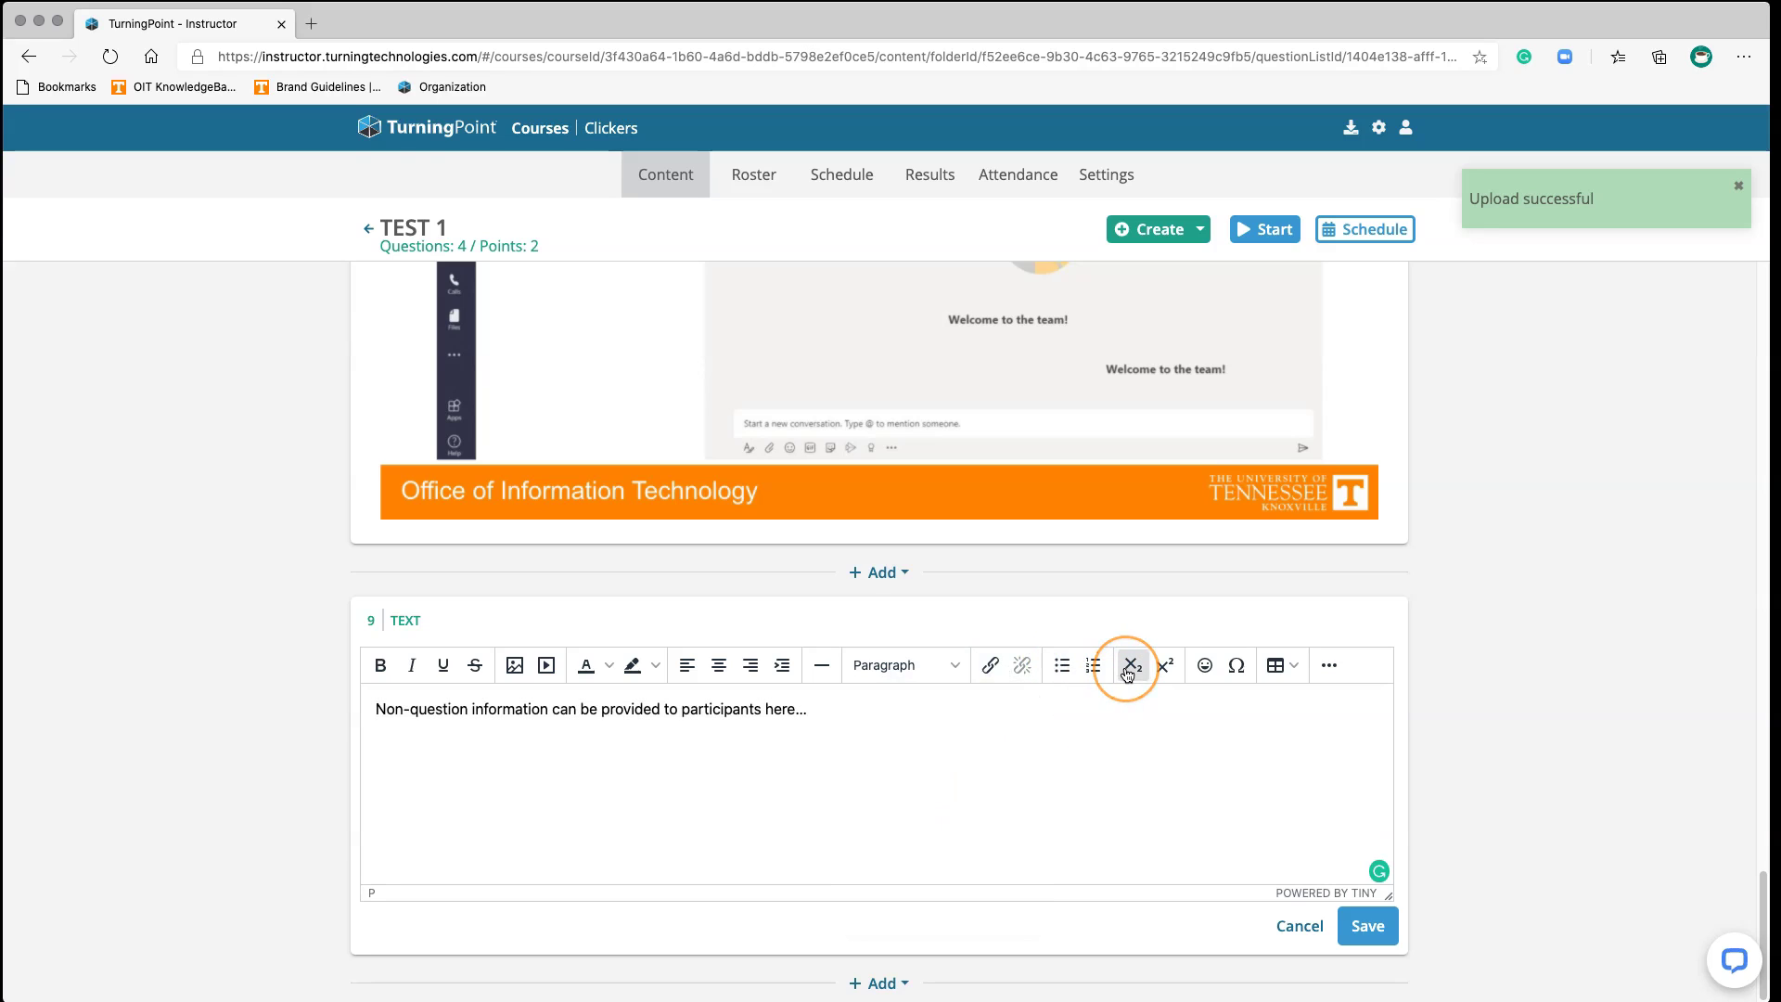
pyautogui.click(1159, 667)
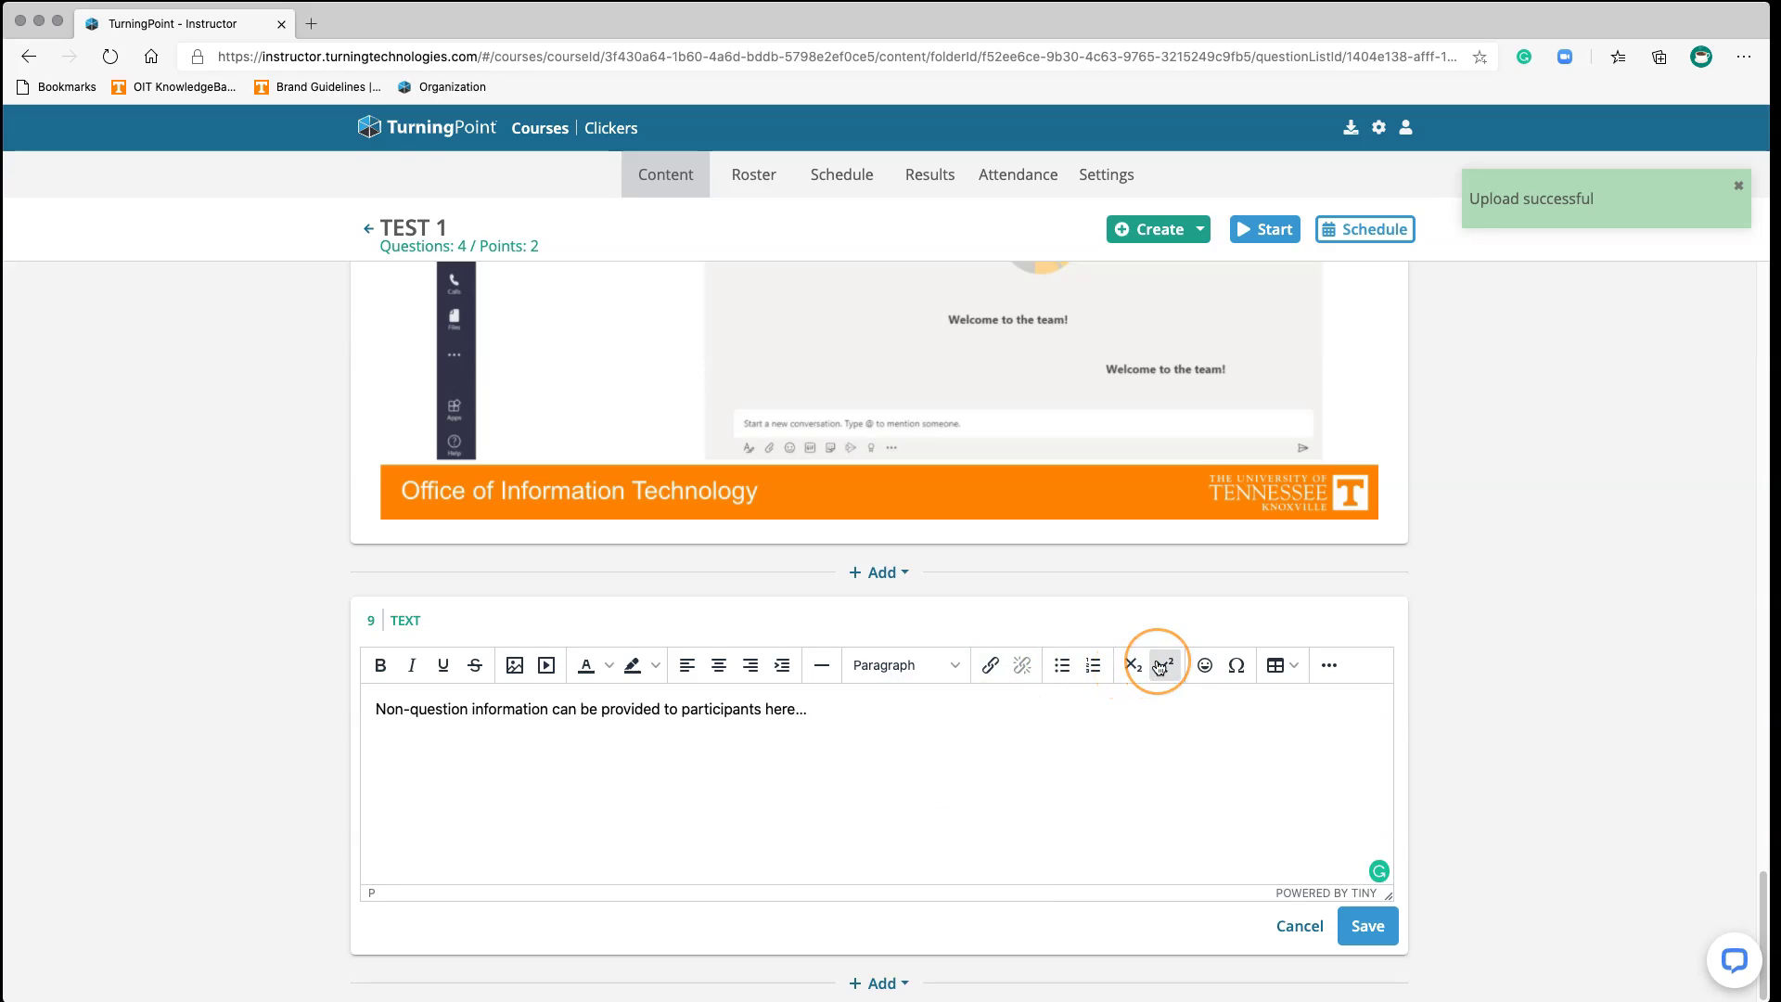
pyautogui.click(1137, 671)
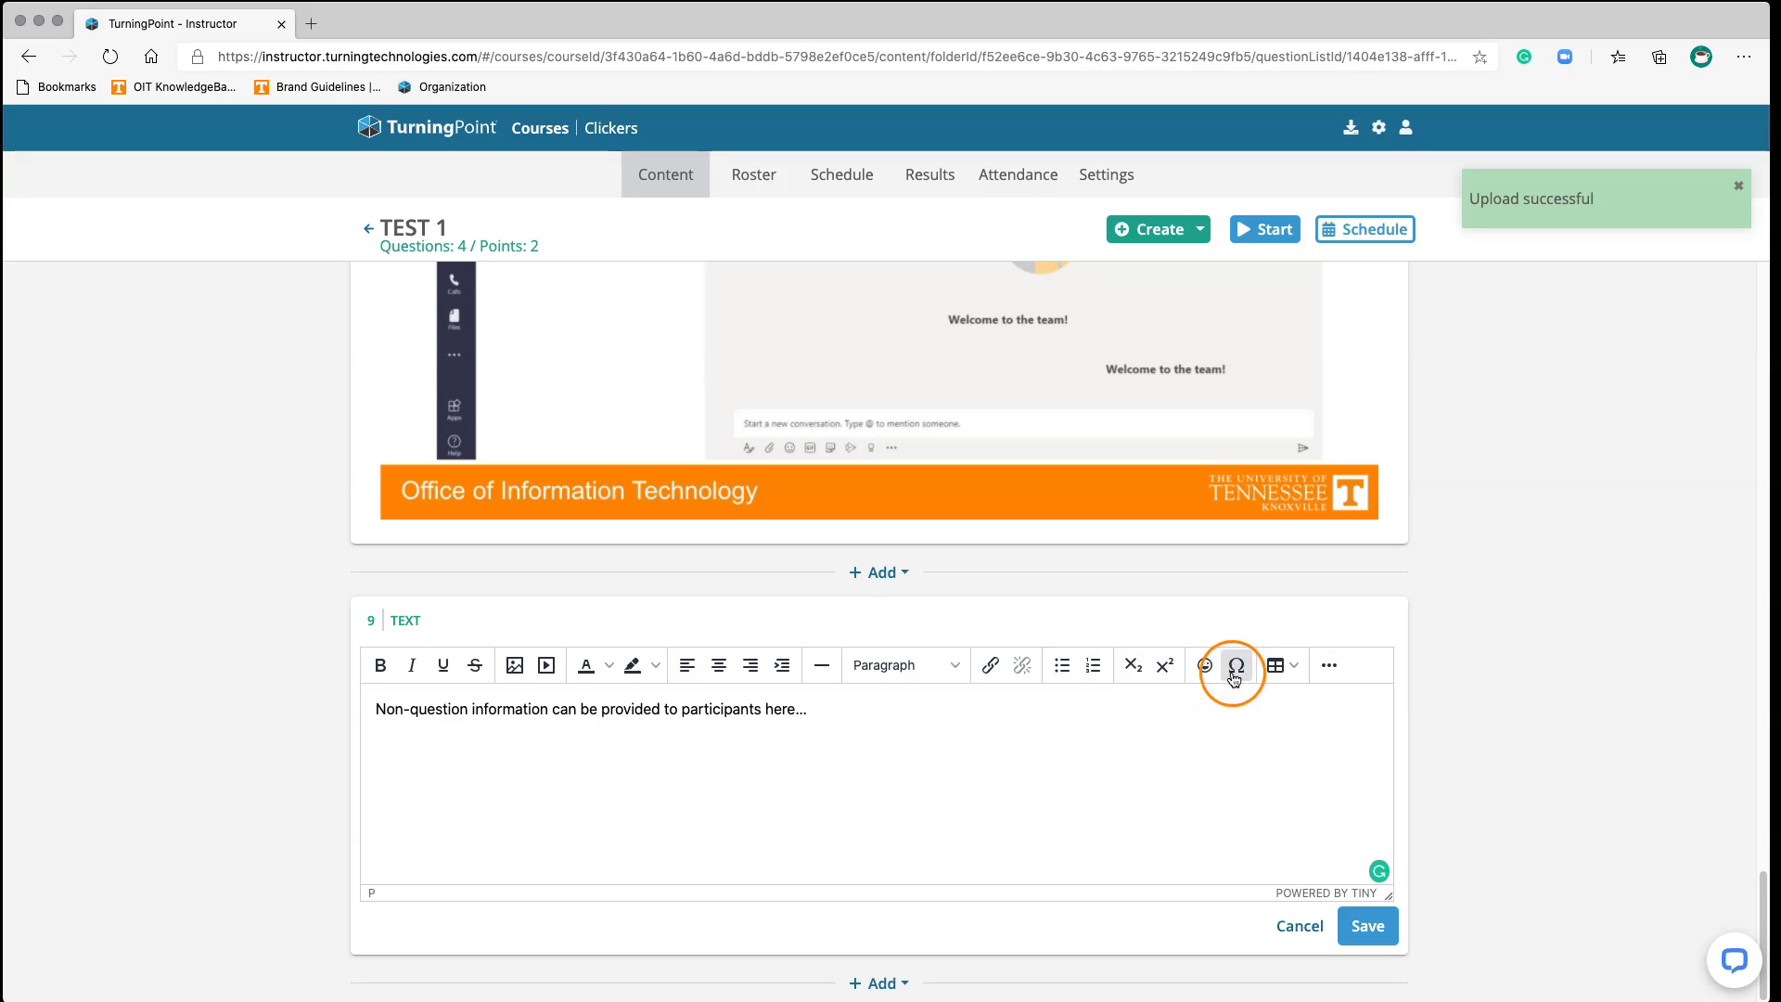
# - Preview the text item, close the preview, and inspect the Insert/Edit Media settings without inserting anything
pyautogui.click(1324, 665)
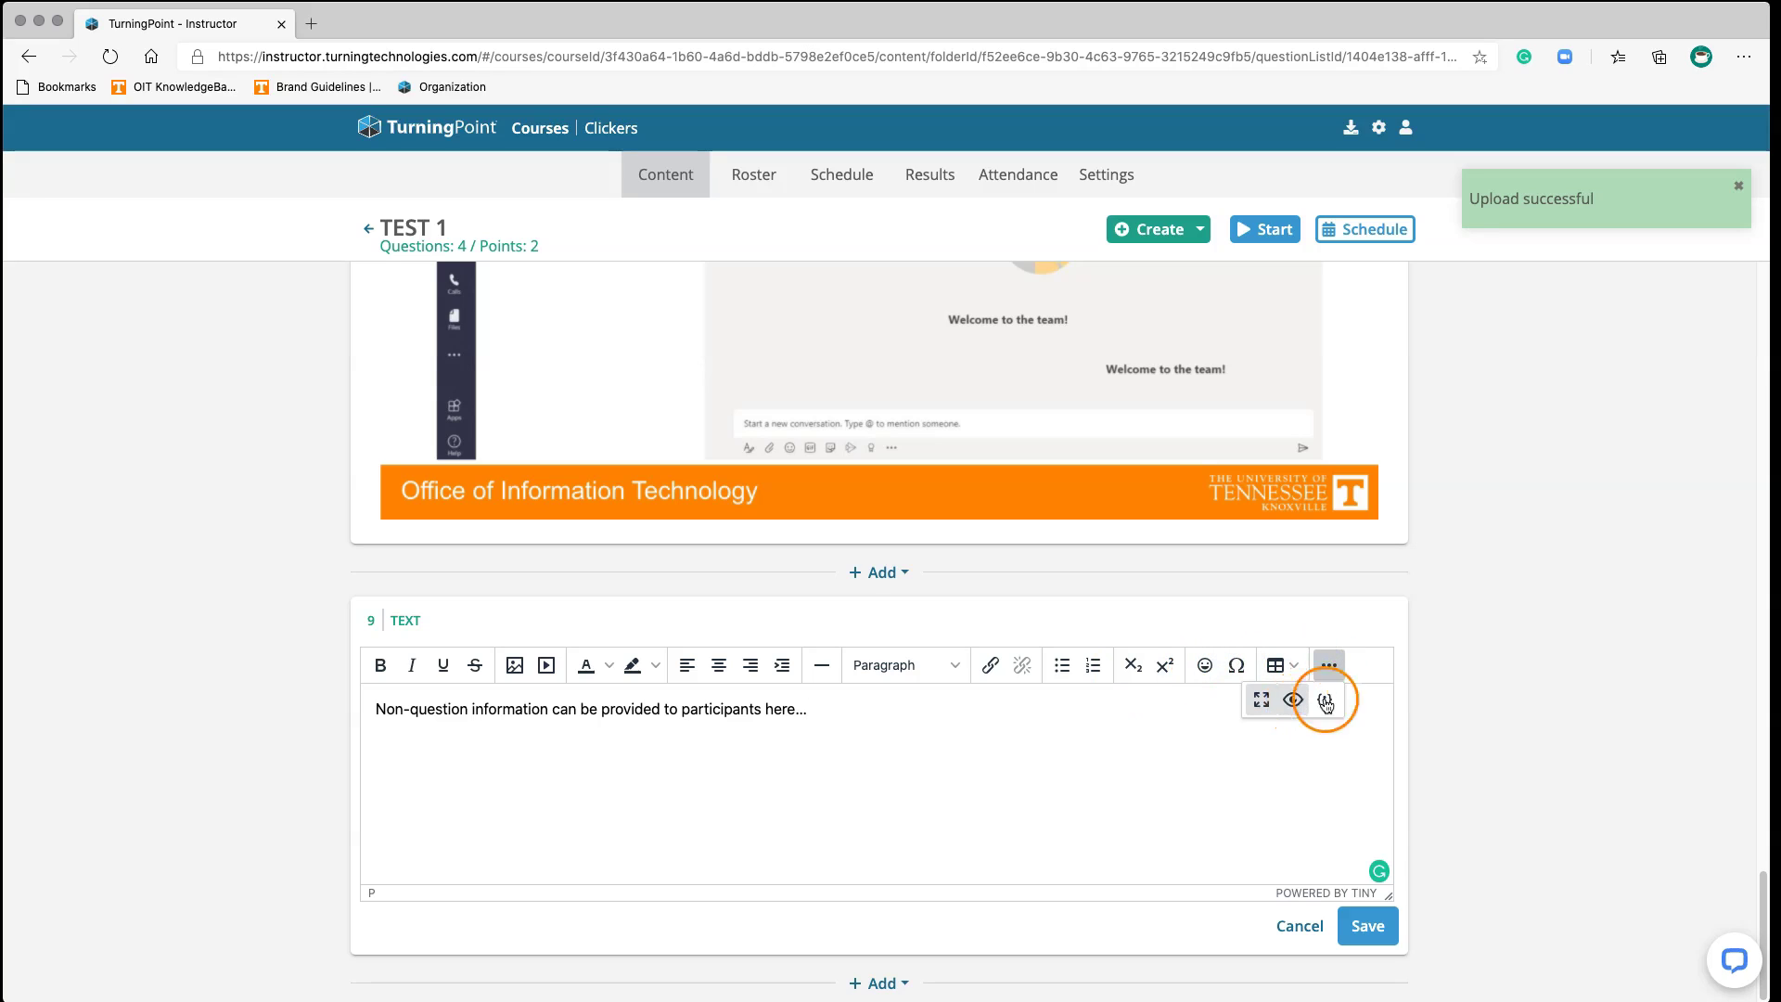
pyautogui.click(1292, 702)
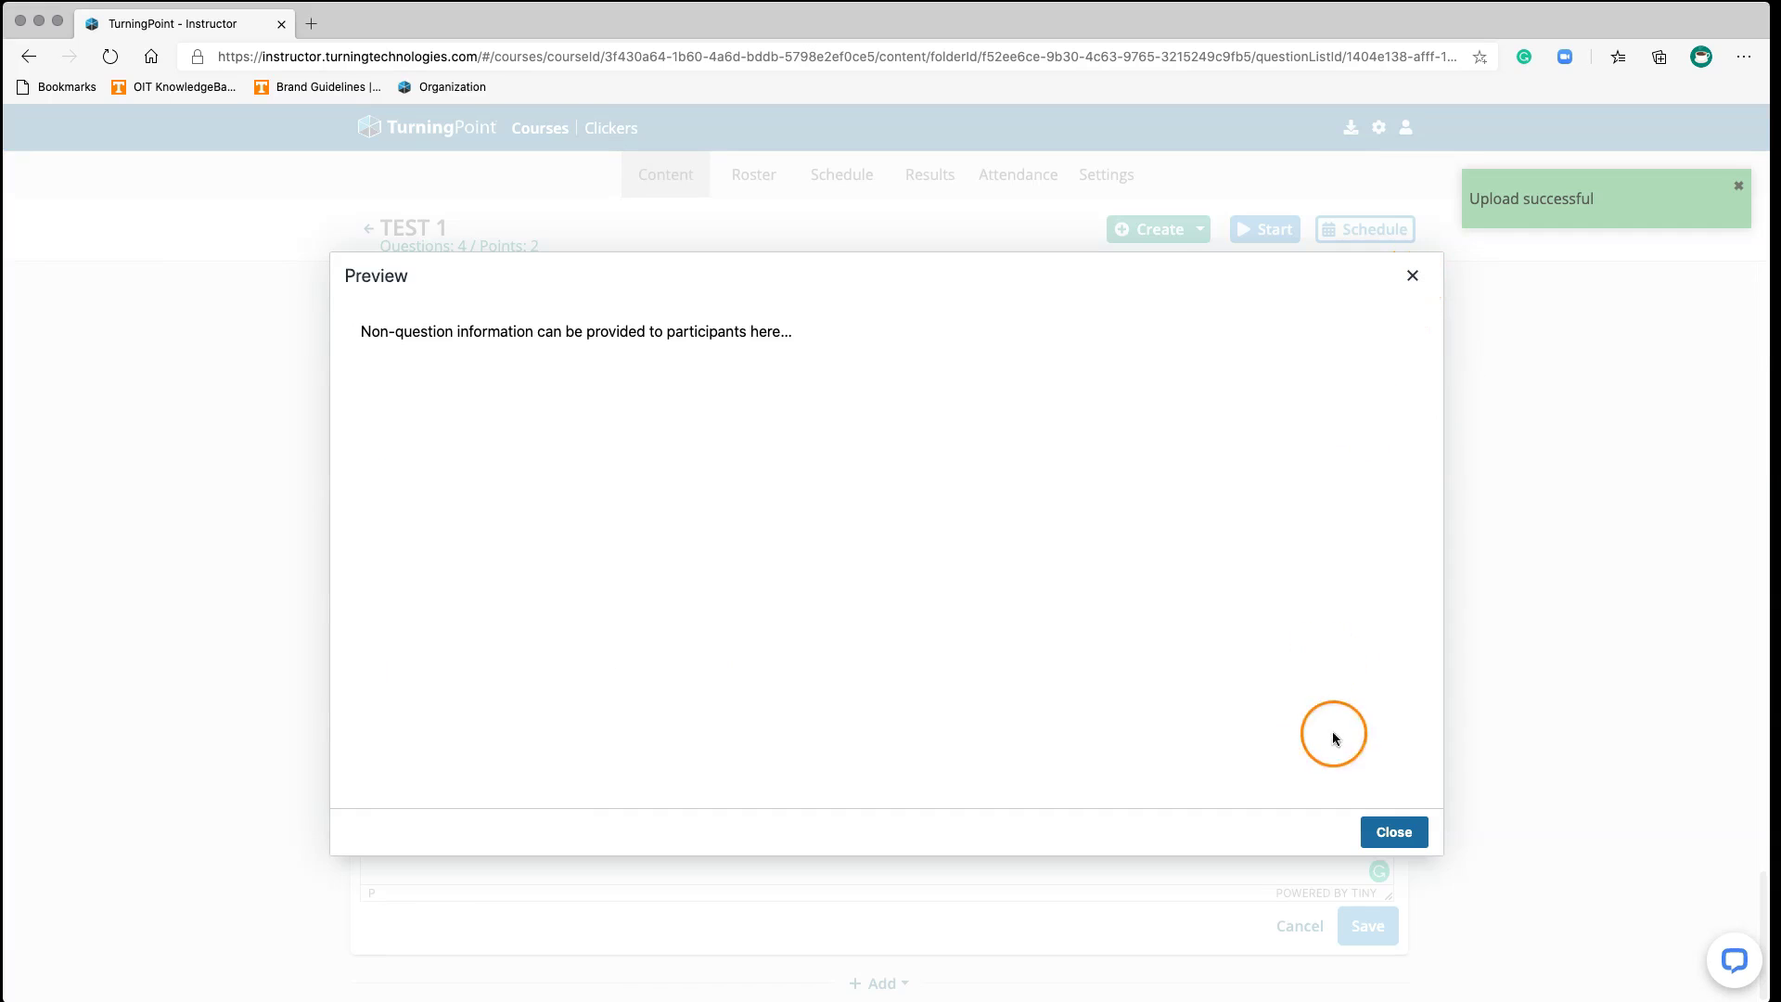
pyautogui.click(1393, 832)
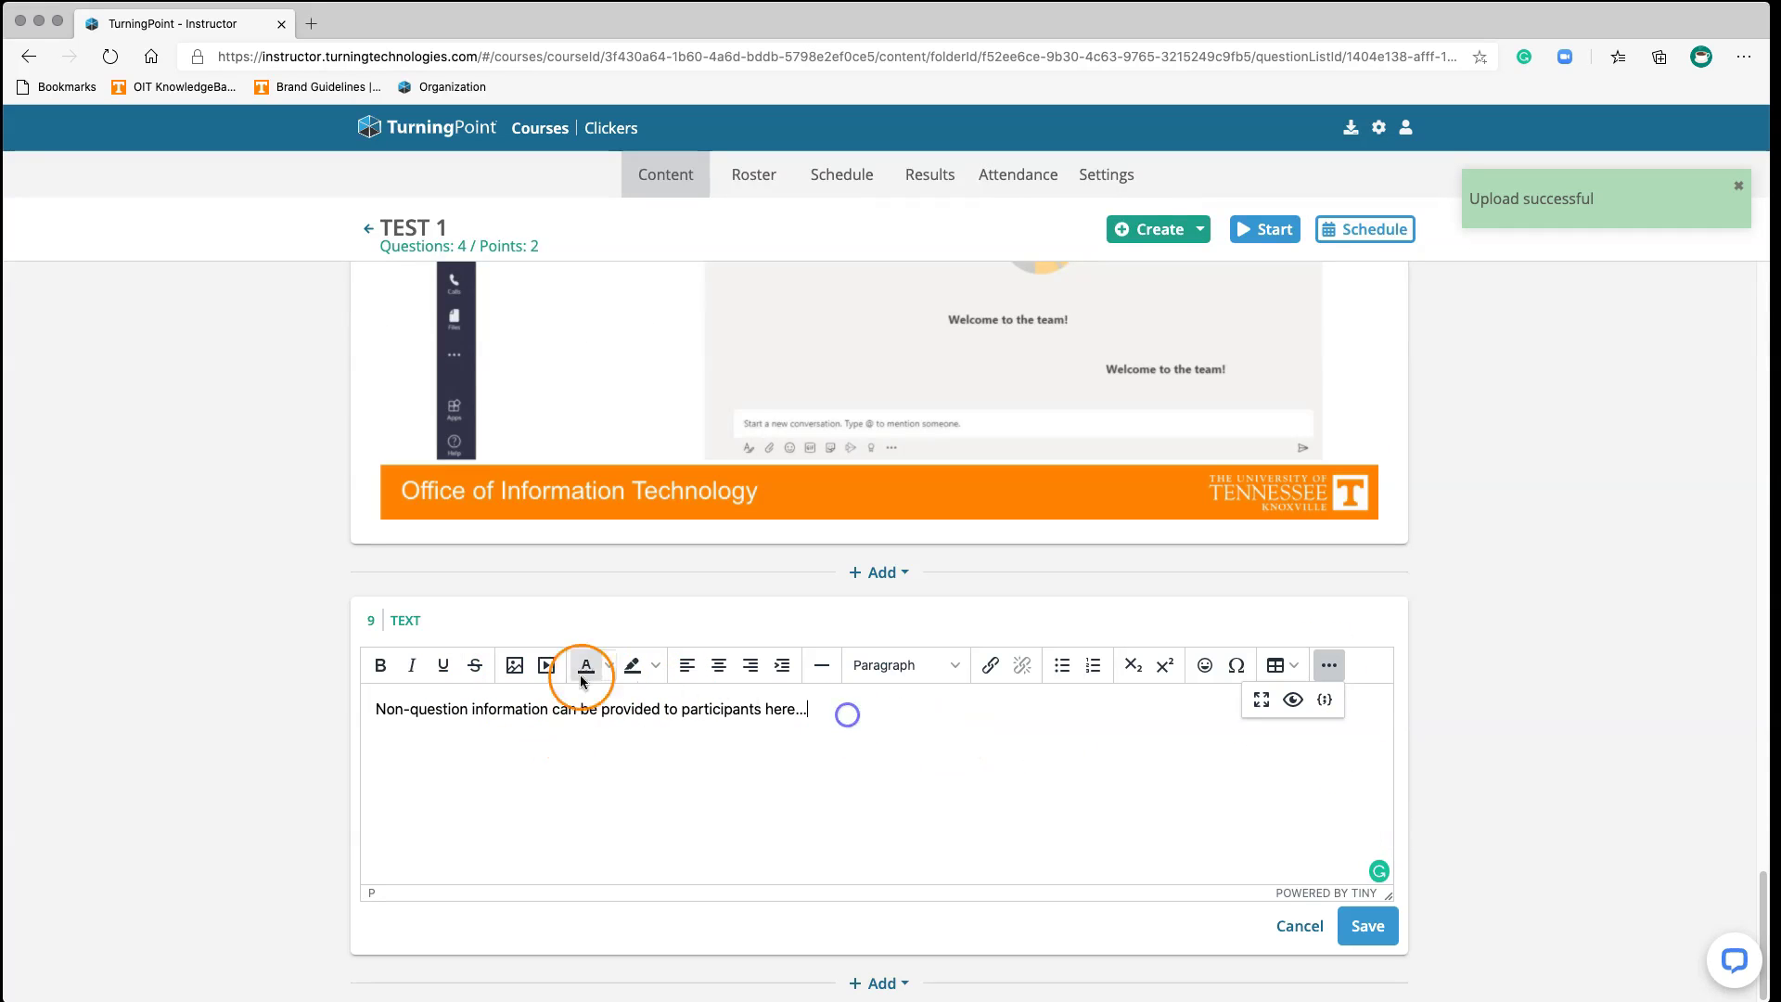
pyautogui.click(545, 666)
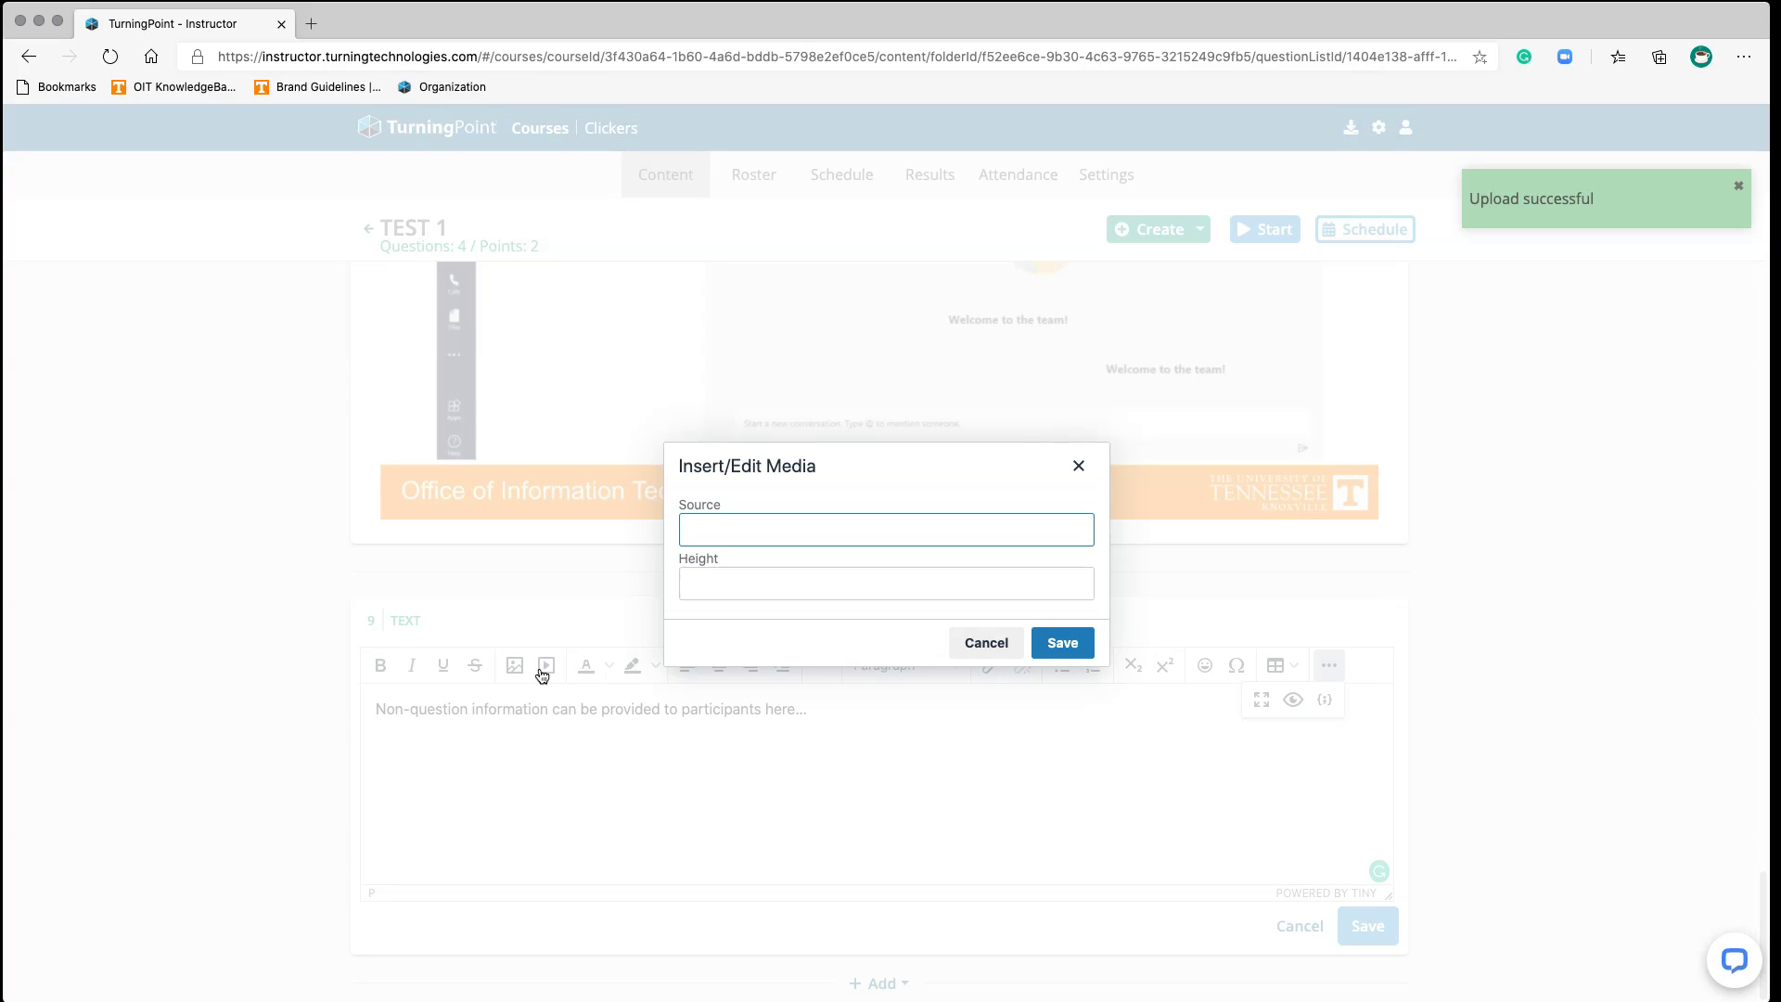
pyautogui.click(992, 642)
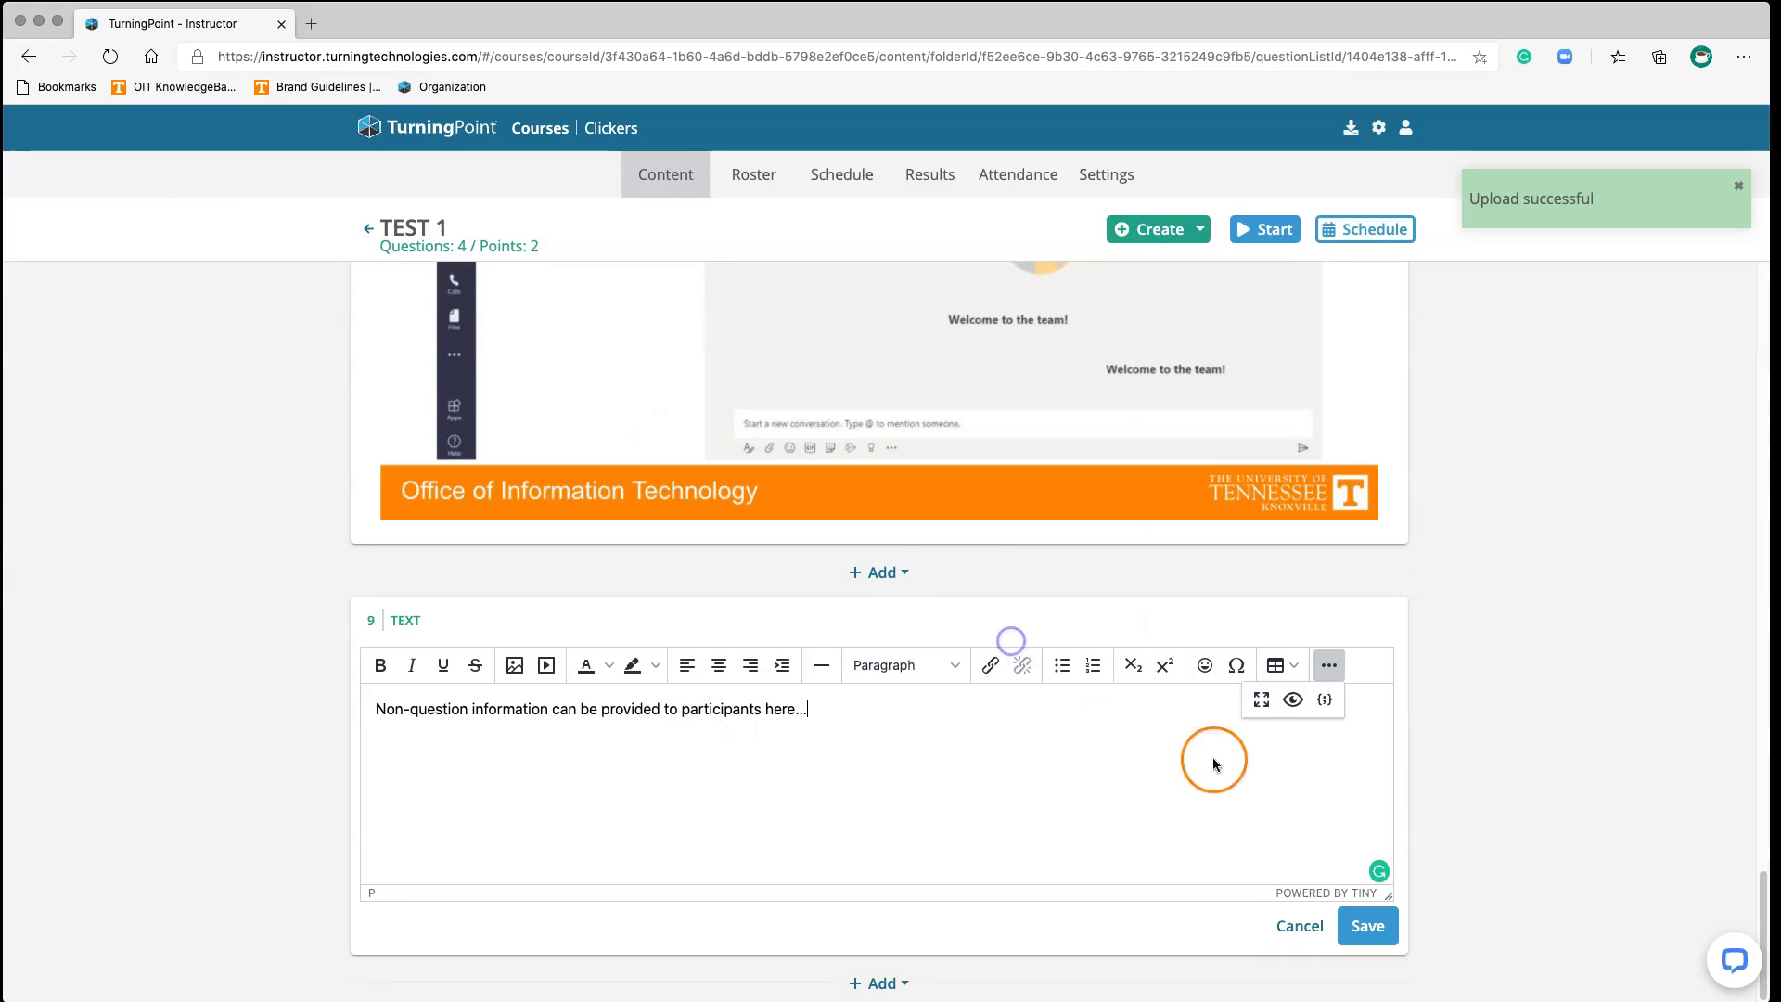
# - Cancel editing the text item and dismiss the upload notification at the start of the Test 1 content
pyautogui.click(1299, 923)
pyautogui.scroll(15, 1202, 714)
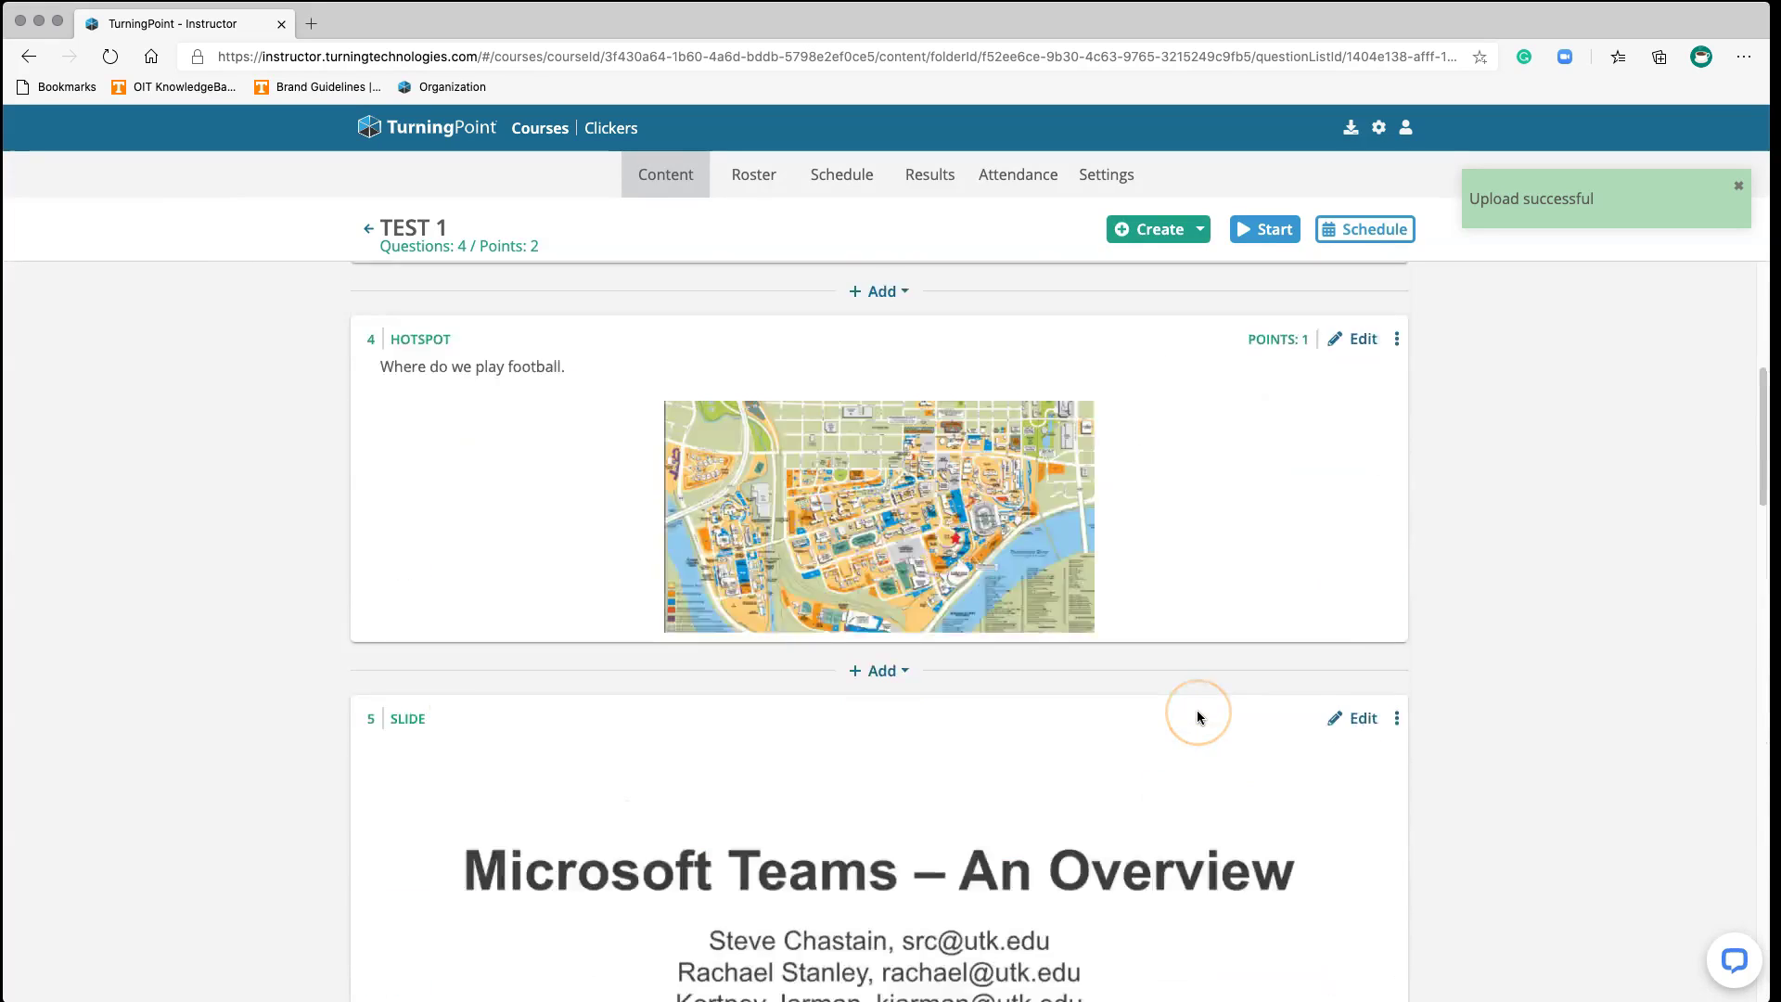
pyautogui.scroll(6, 1197, 717)
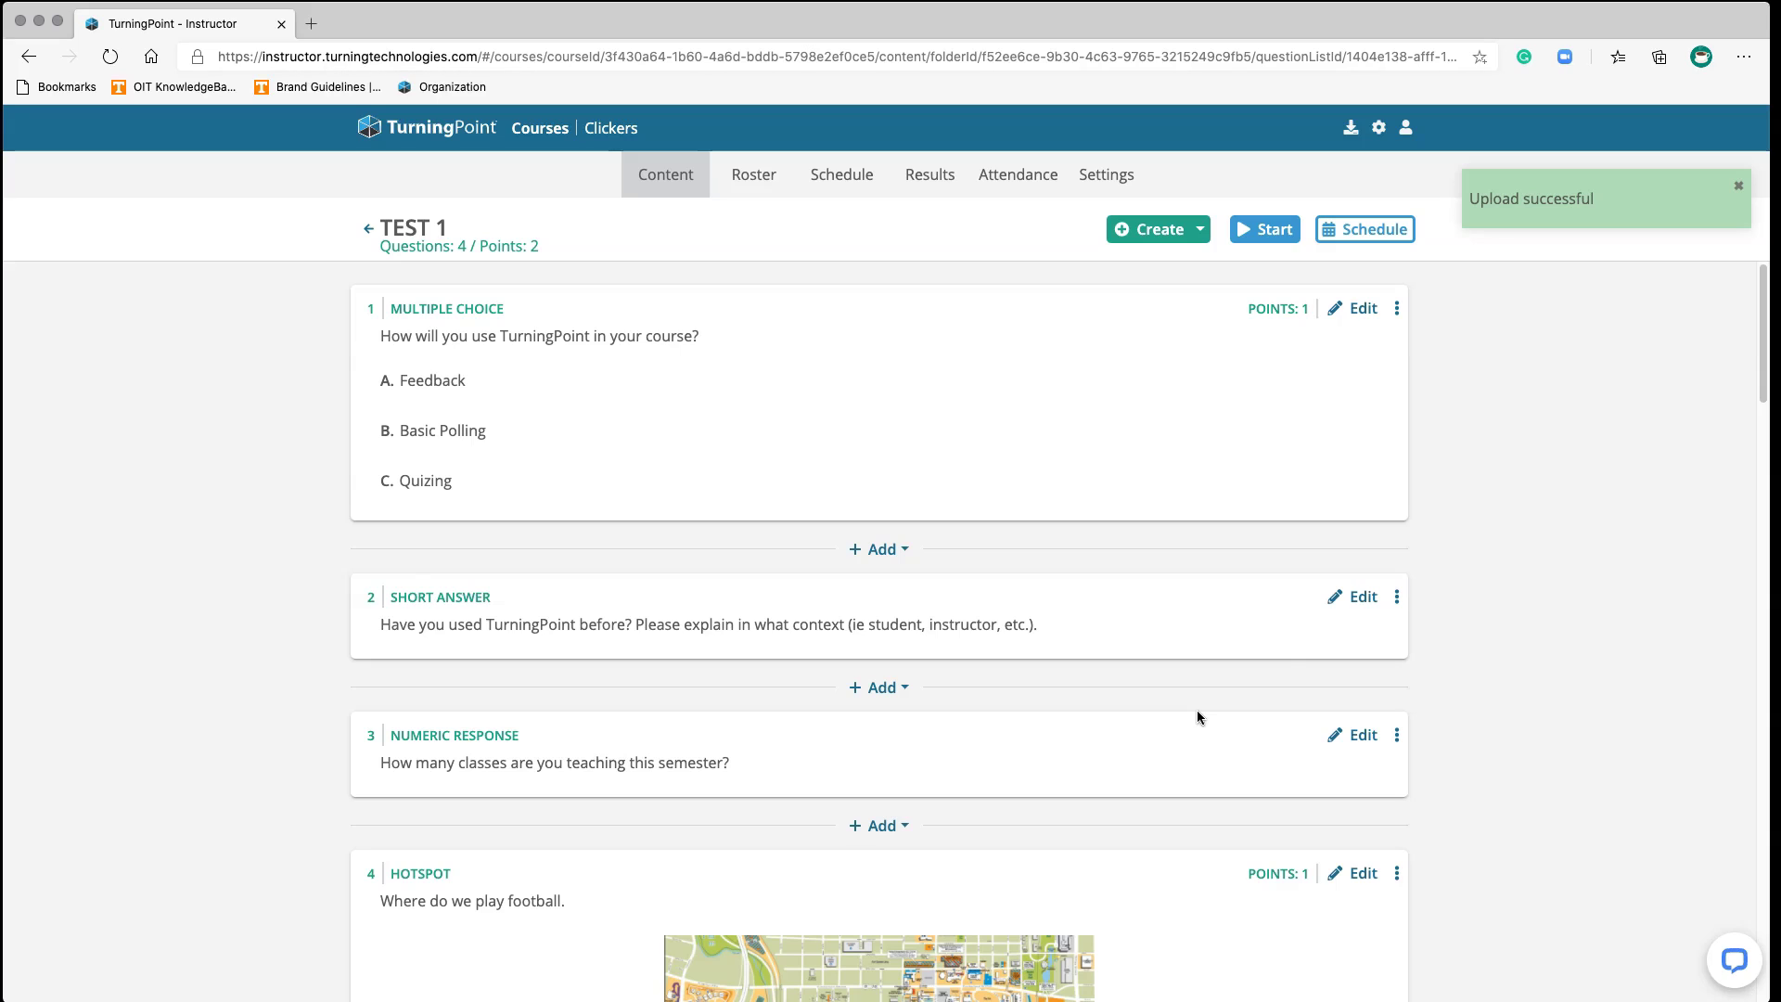
pyautogui.click(1738, 185)
# - Compare the question count on the Test 1 card in the Clicker Training folder with the count inside Test 1, ending in the folder
pyautogui.click(369, 228)
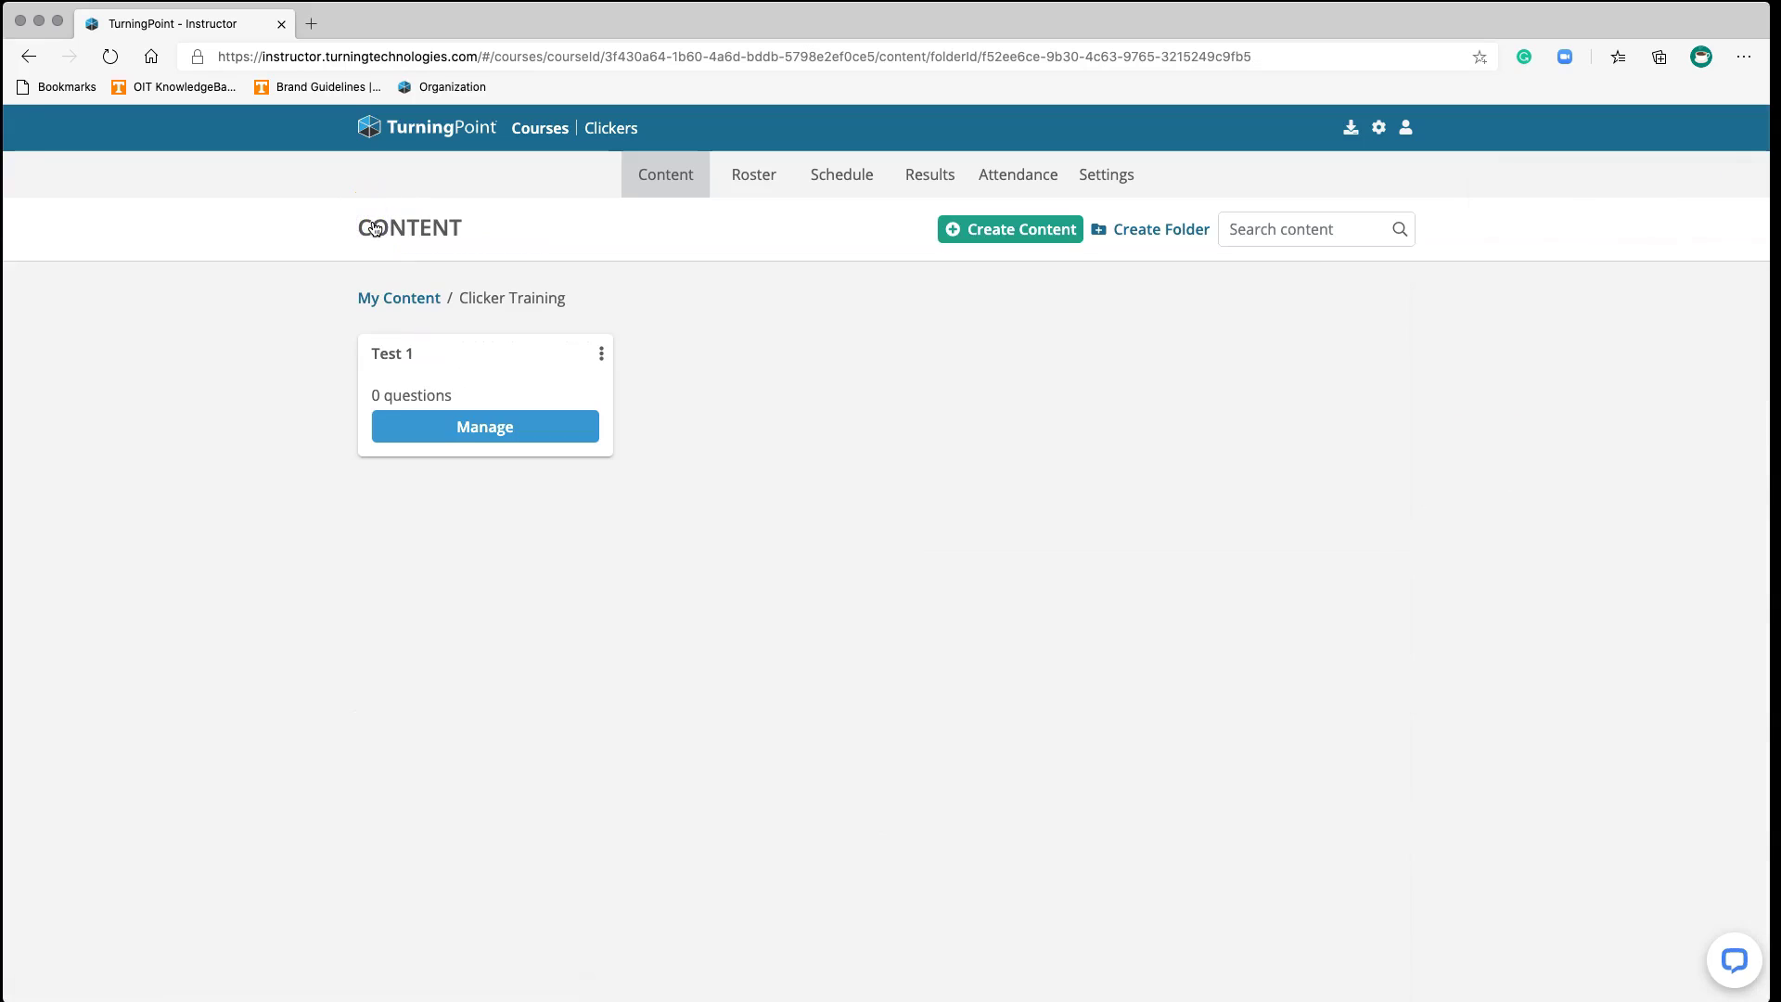
pyautogui.click(492, 426)
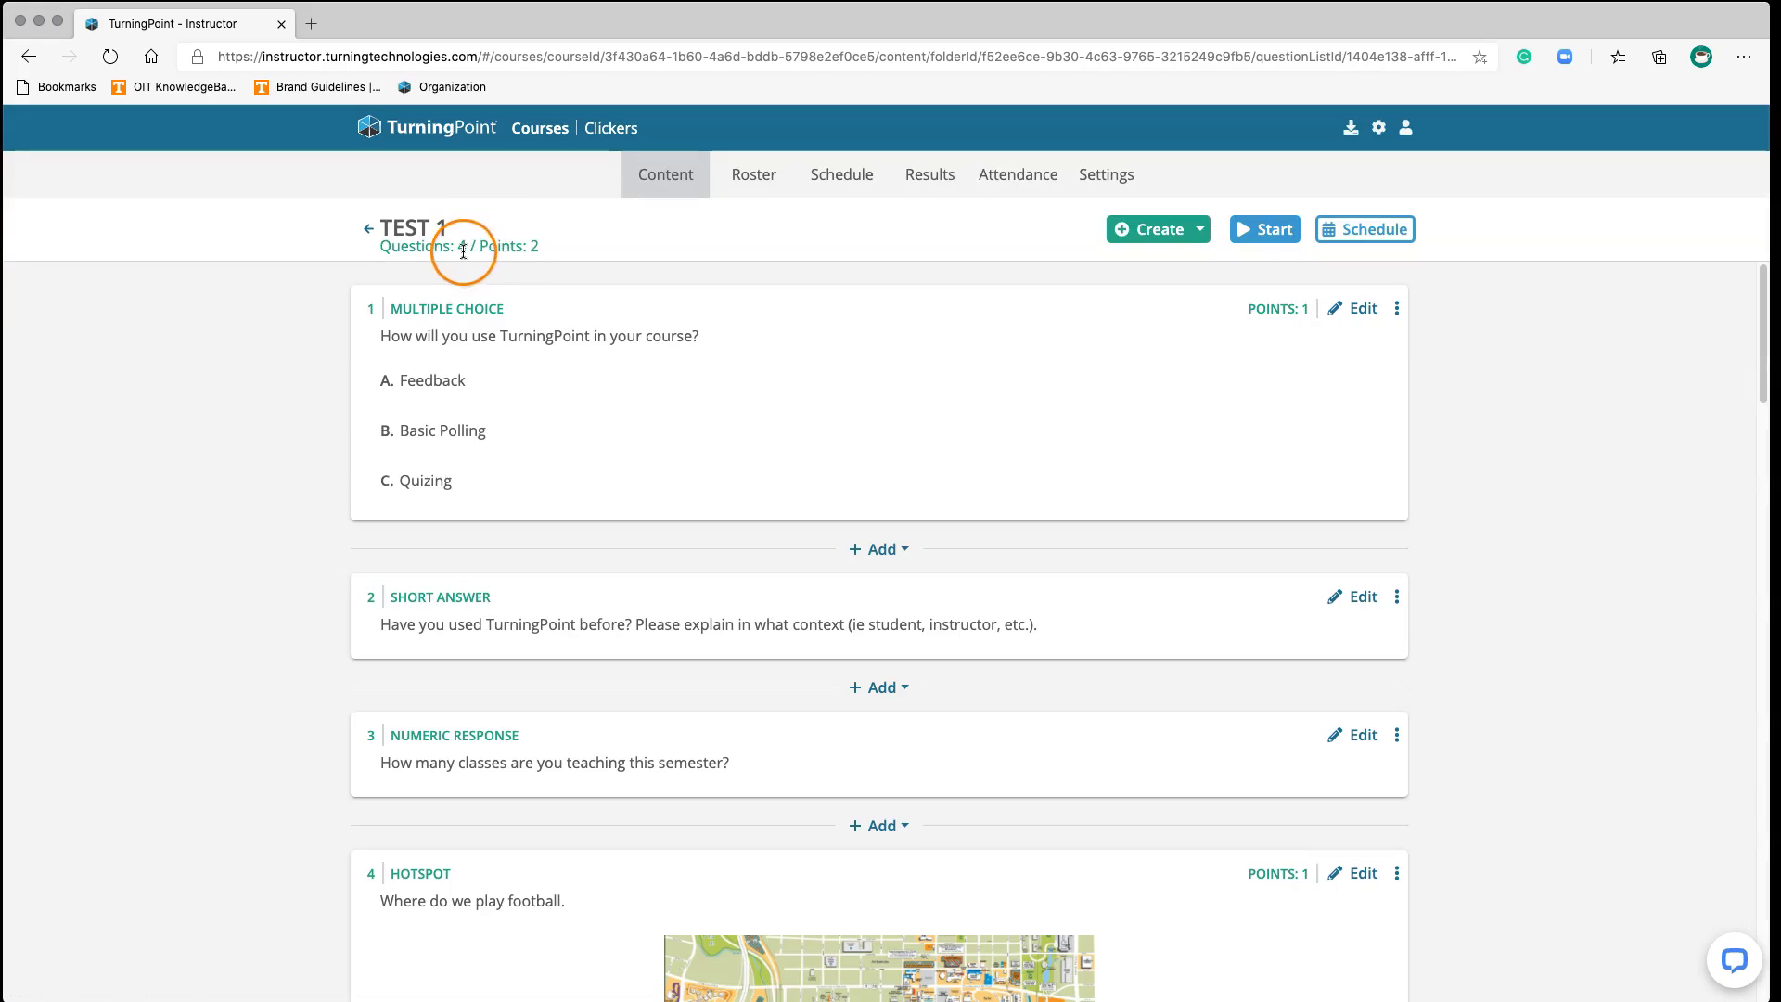
pyautogui.click(370, 229)
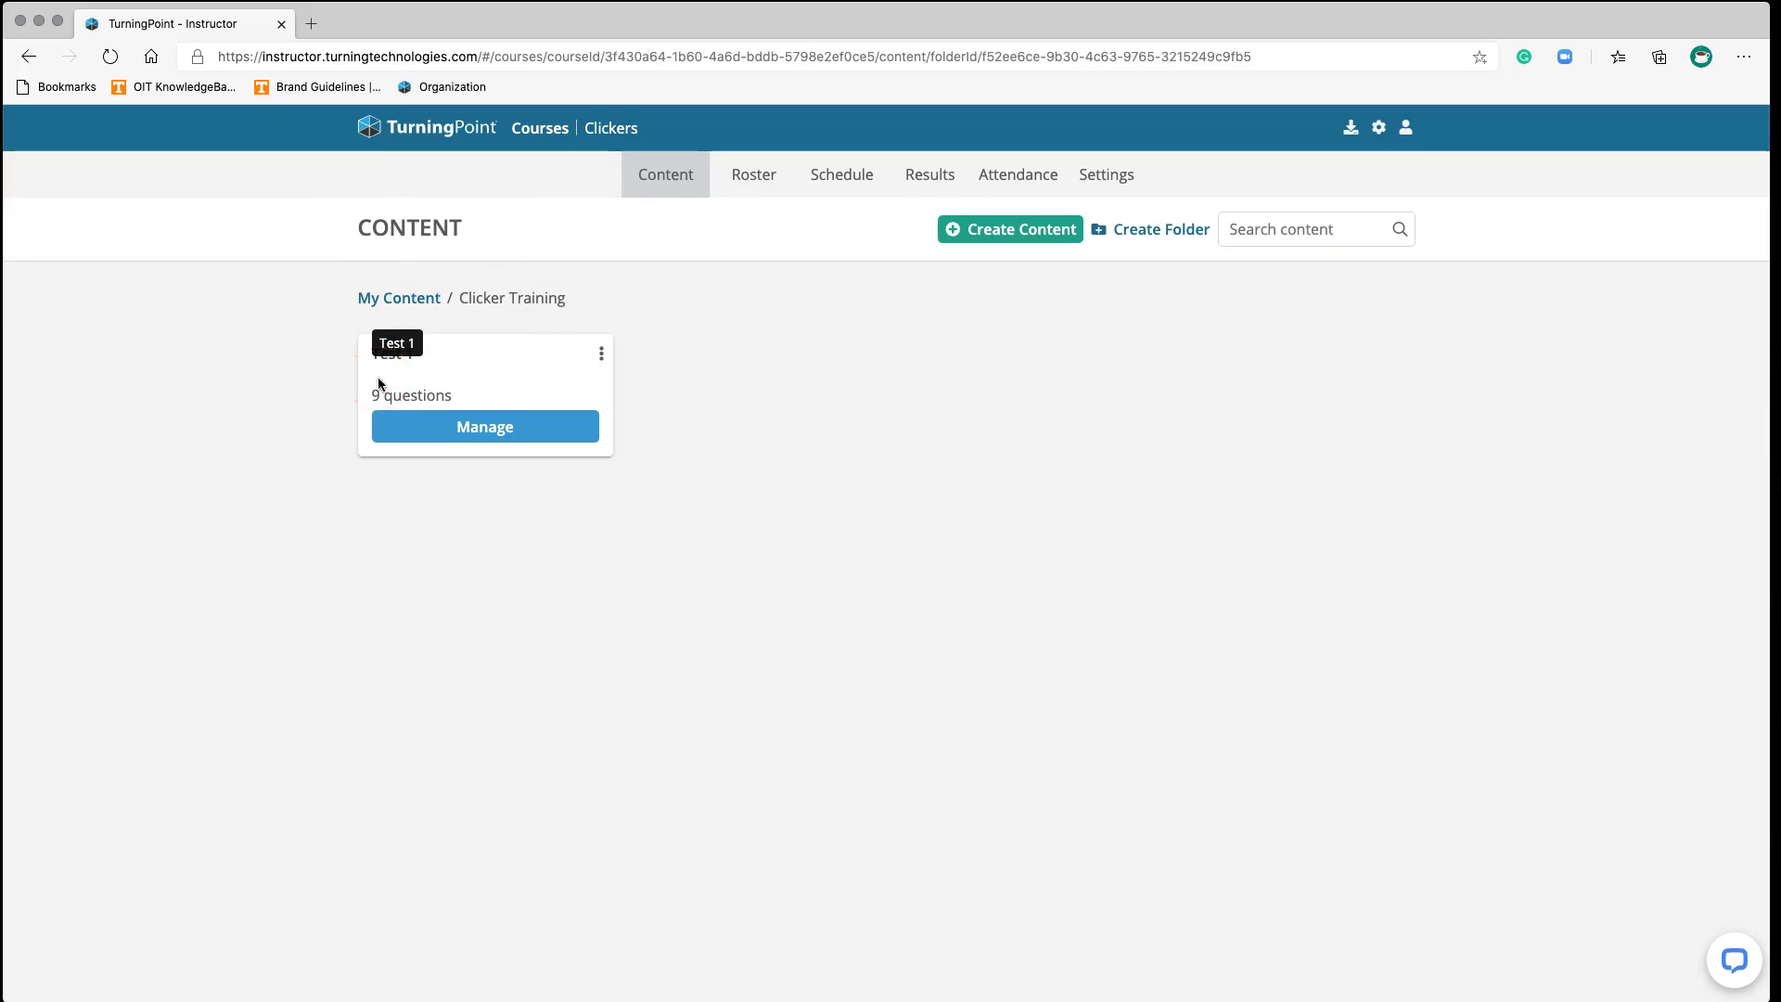
pyautogui.click(485, 423)
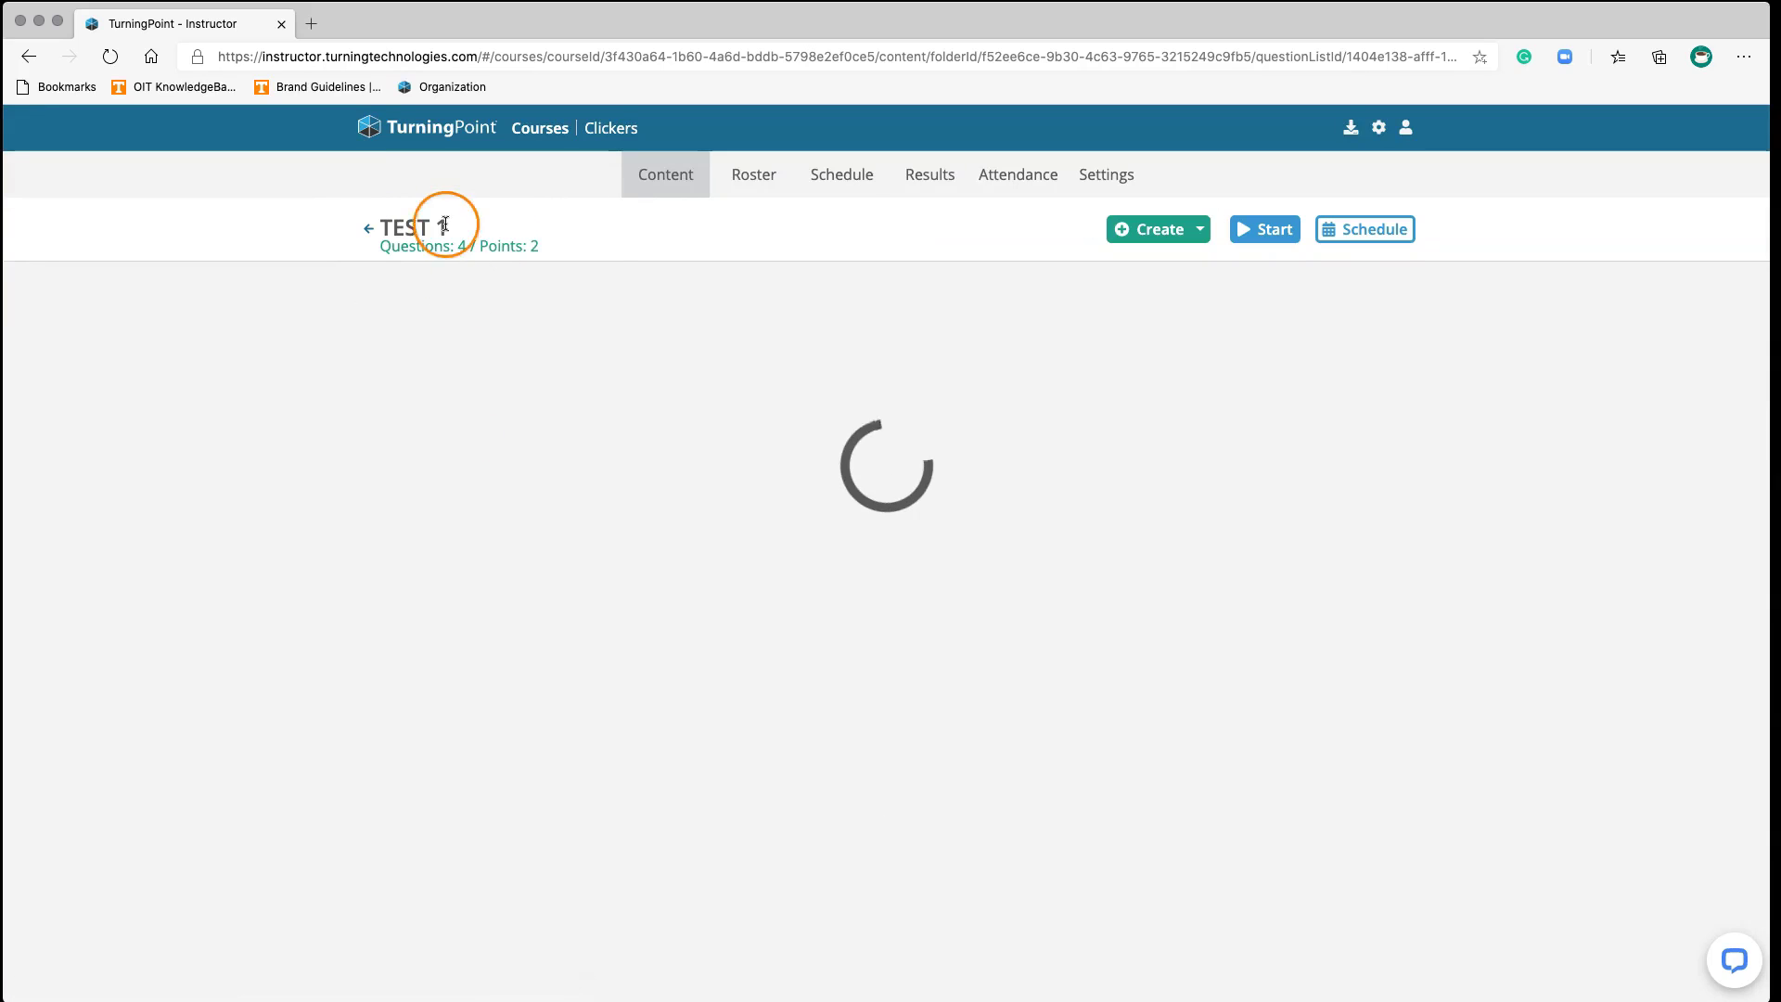
pyautogui.click(447, 227)
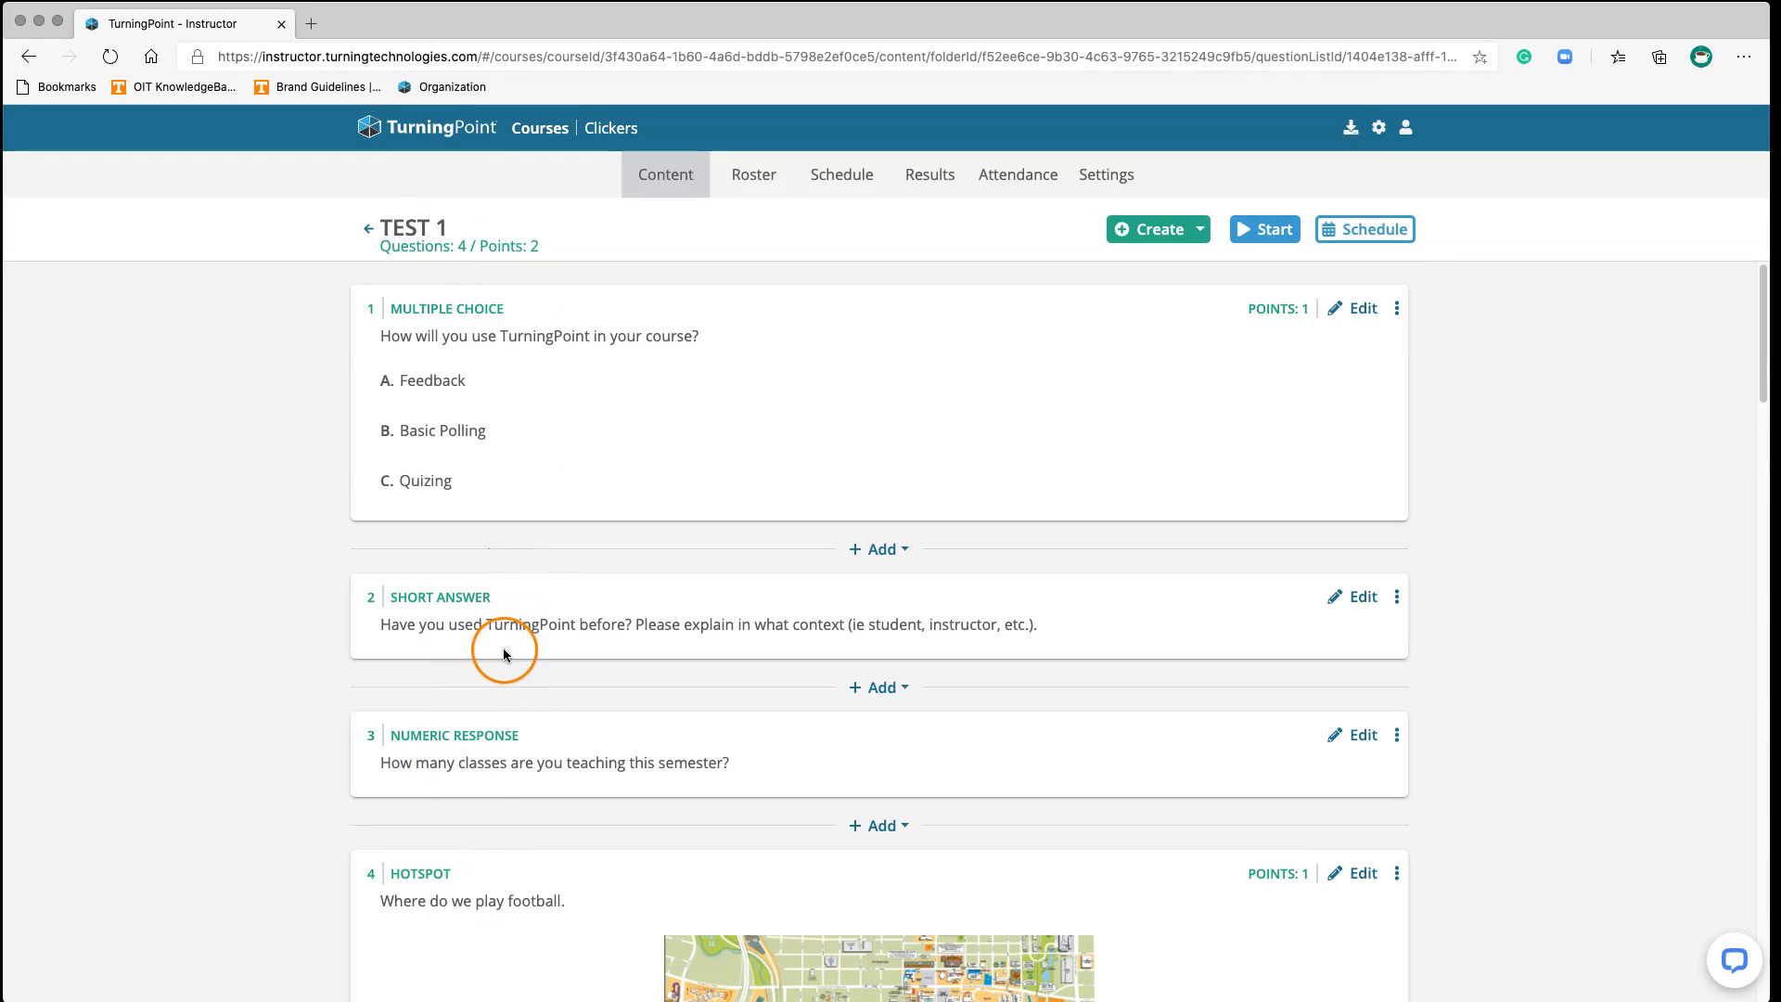
pyautogui.click(372, 229)
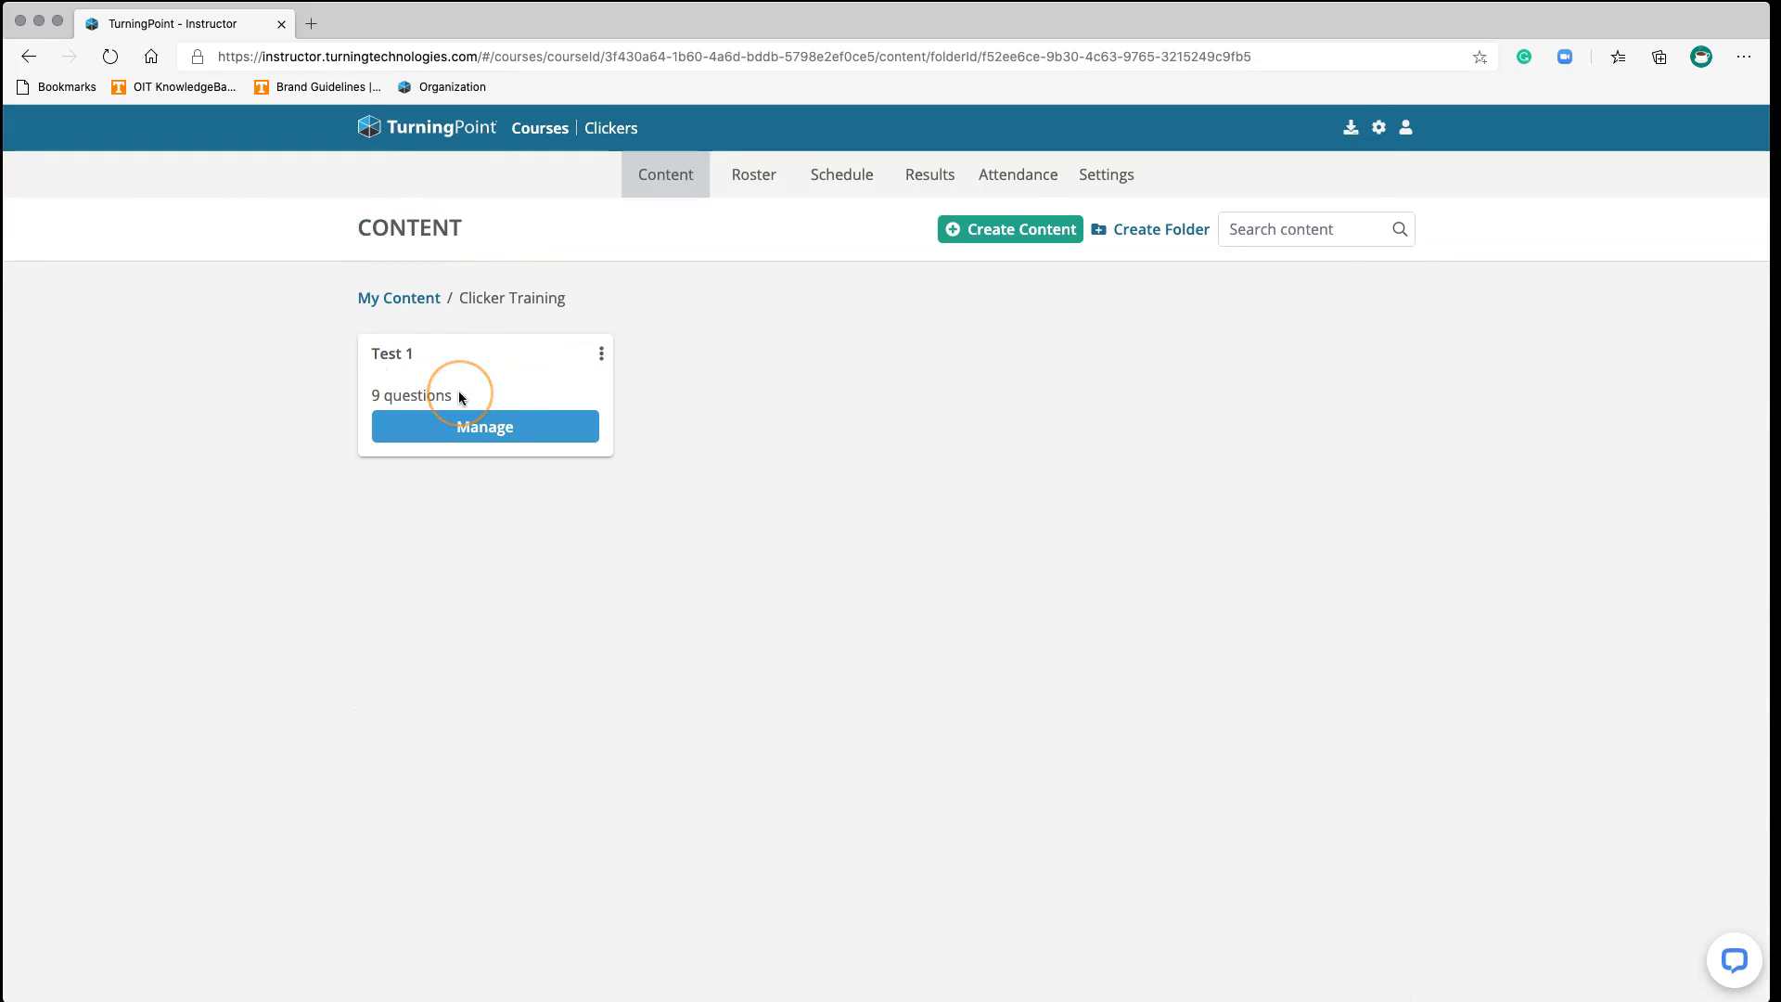